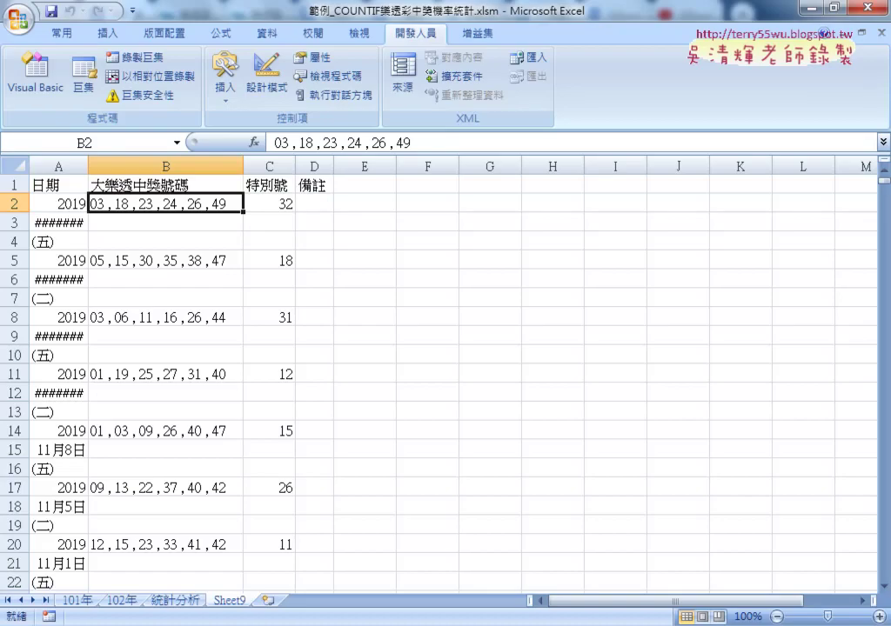
Review the VBA code's For i = 1 To 55 loop, start-row If block and the i and r variables.
key("alt+Tab")
scroll(312, 489, "down", 10)
scroll(313, 498, "up", 5)
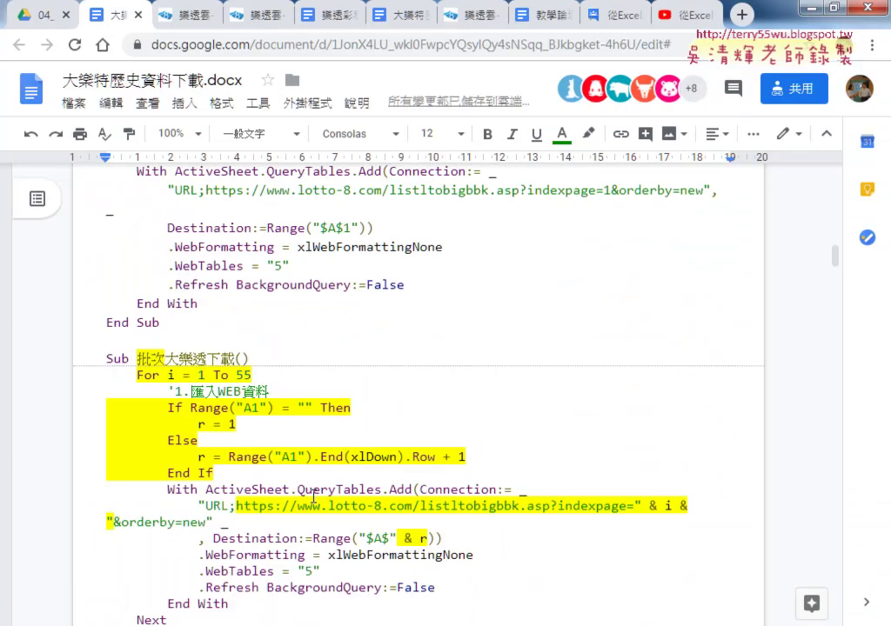
scroll(313, 498, "down", 2)
left_click(138, 203)
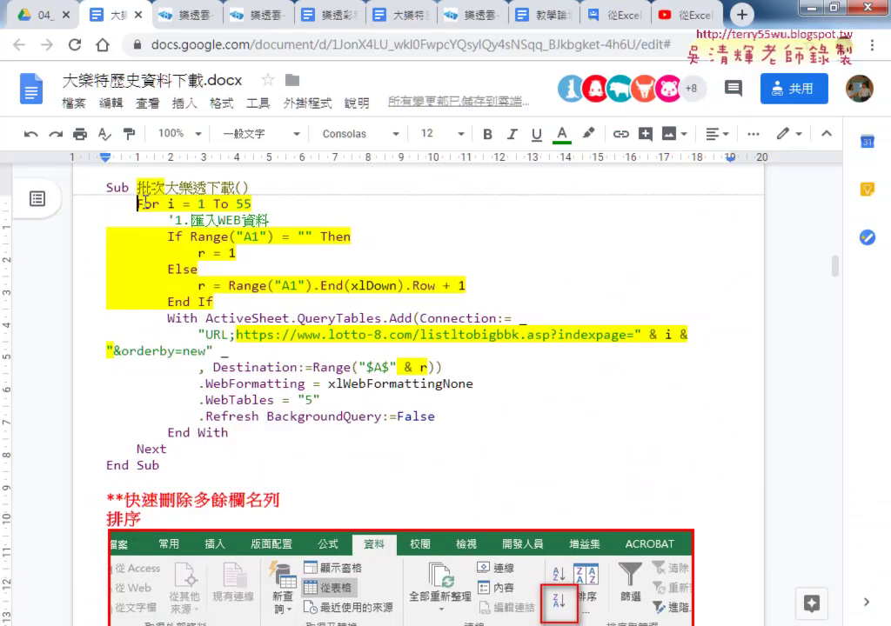
left_click_drag(137, 203, 278, 205)
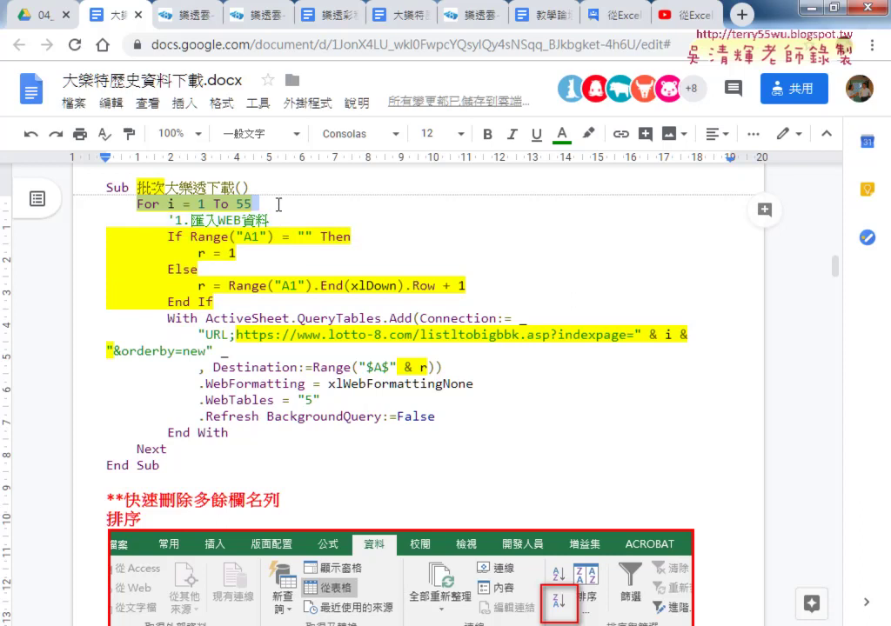
left_click_drag(167, 301, 103, 237)
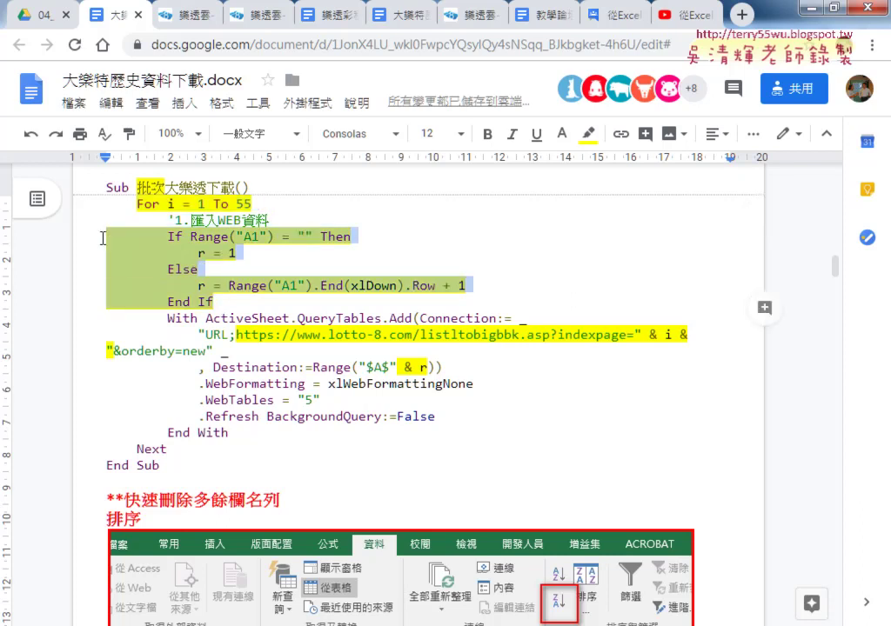
left_click(670, 334)
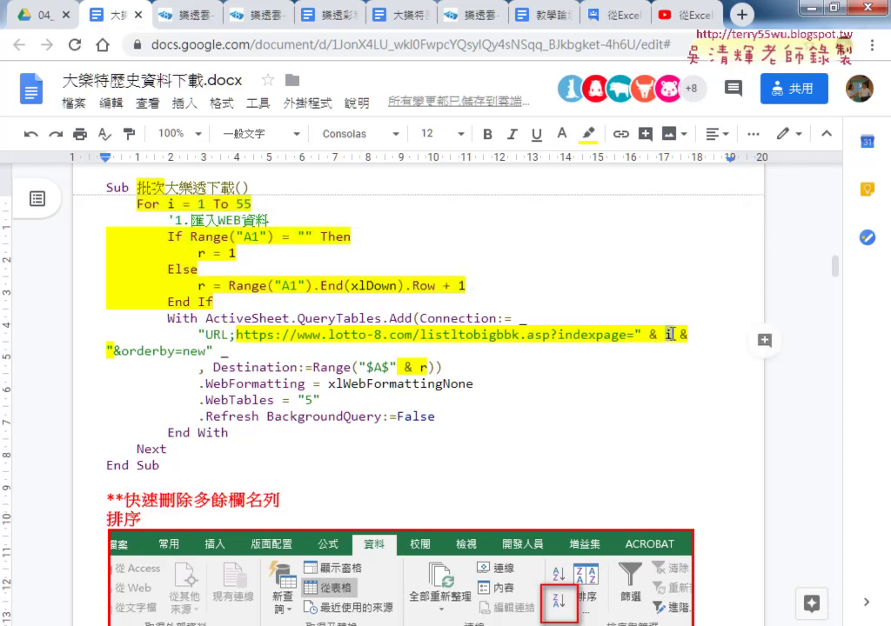
left_click(424, 367)
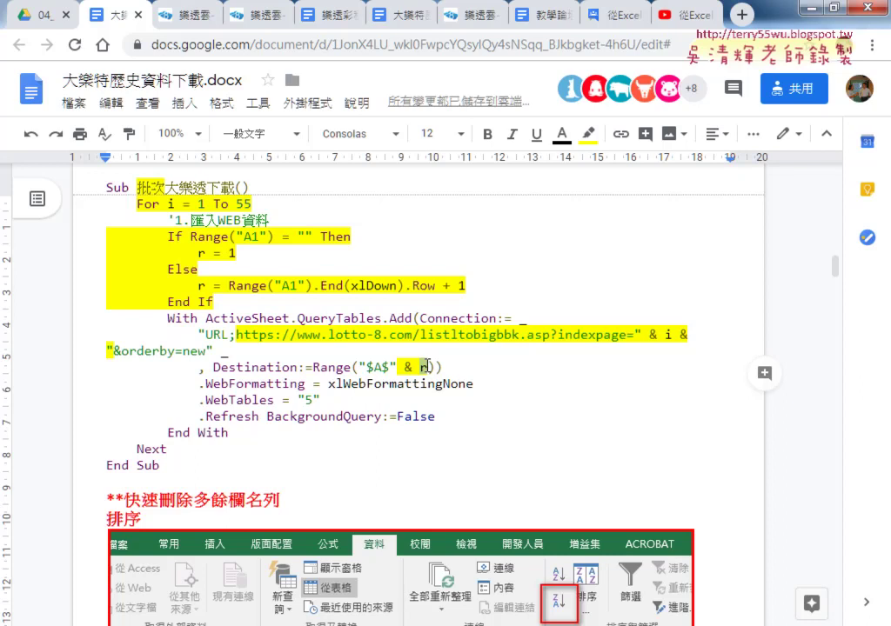
left_click(805, 7)
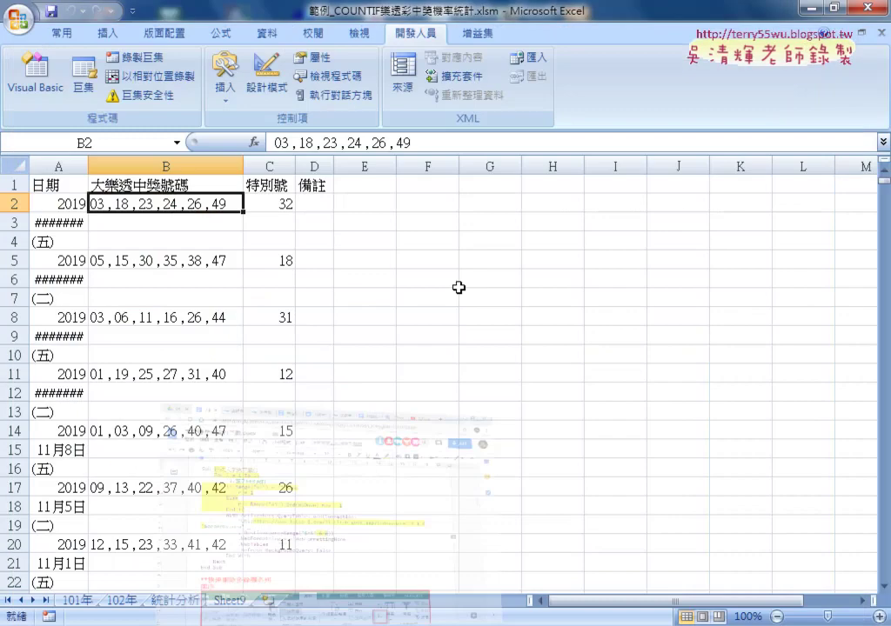
Widen column A so dates like 11月22日 show, then inspect A3 and A2:A4.
left_click_drag(88, 166, 127, 172)
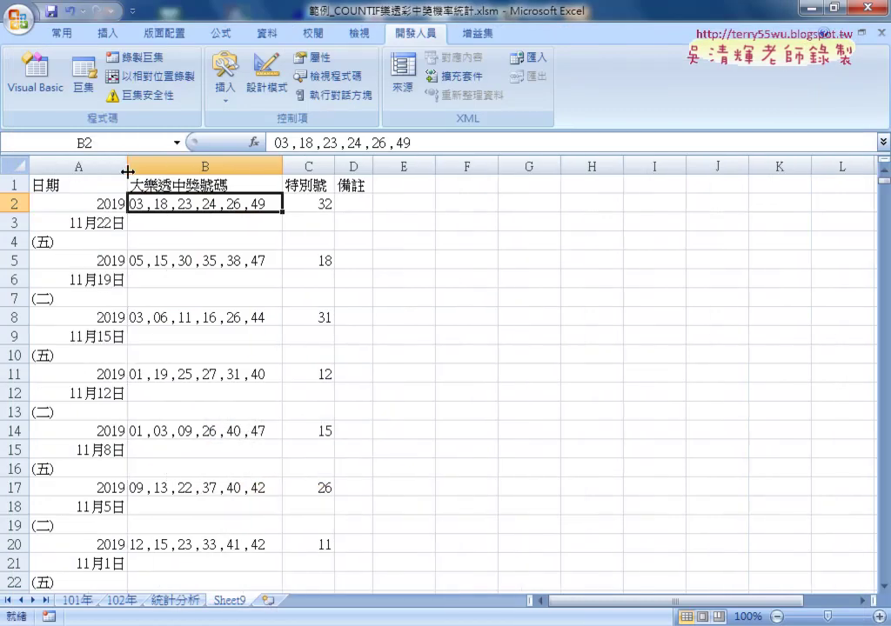
left_click(92, 224)
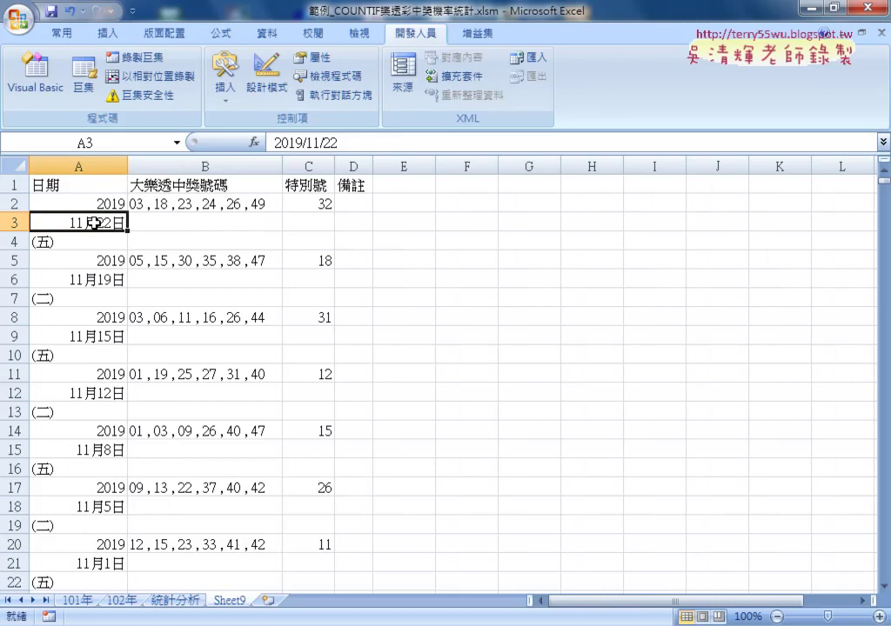
left_click_drag(104, 202, 98, 242)
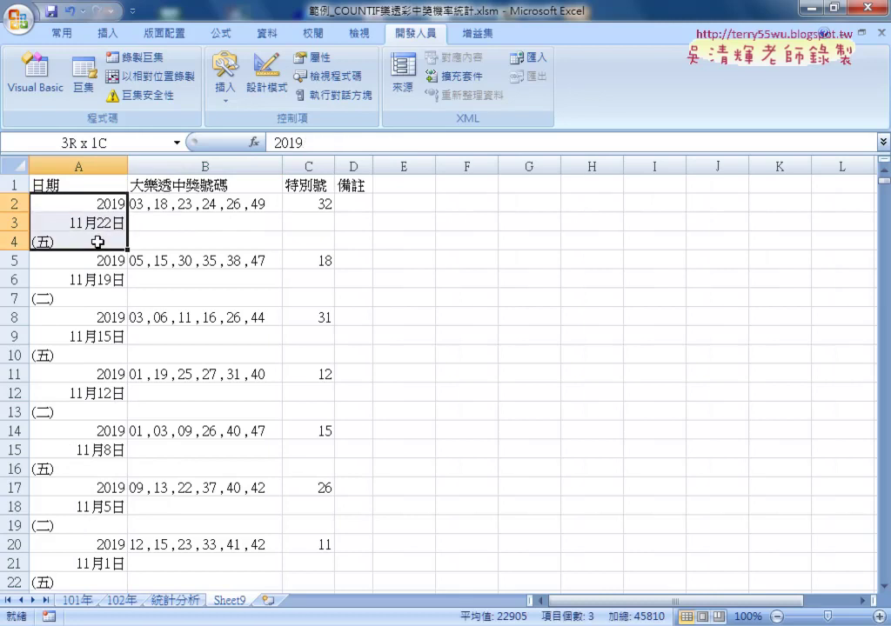
left_click(96, 224)
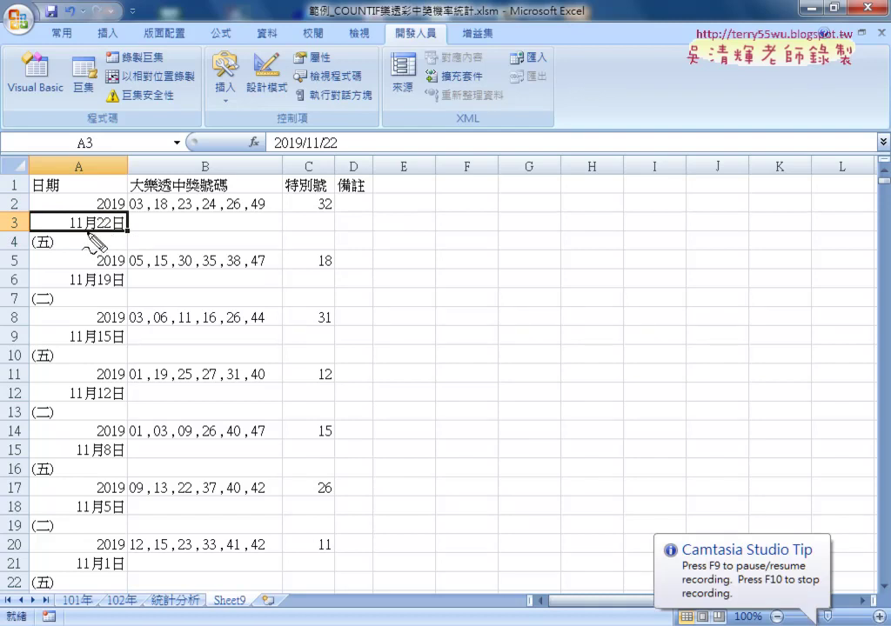
Select ranges around the first draw's cells, then pick B2 holding the winning numbers.
left_click_drag(70, 231, 123, 231)
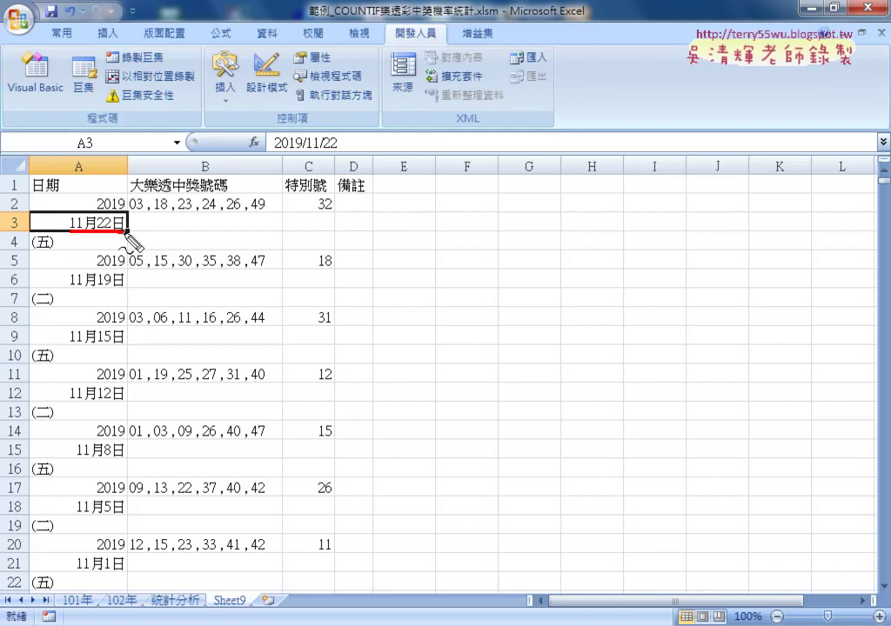
left_click_drag(257, 140, 260, 159)
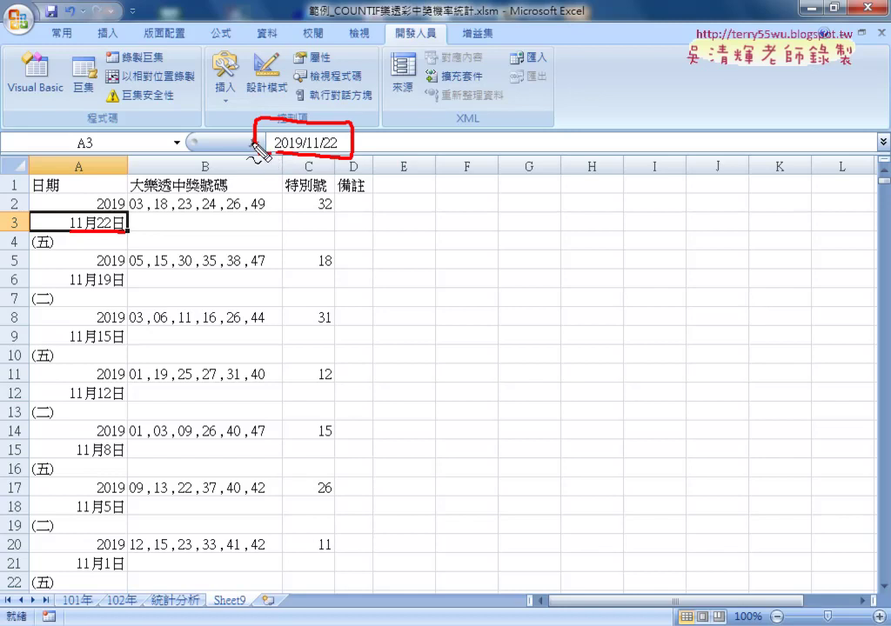
mouse_move(253, 136)
left_mouse_down()
mouse_move(112, 196)
mouse_move(123, 216)
left_mouse_up()
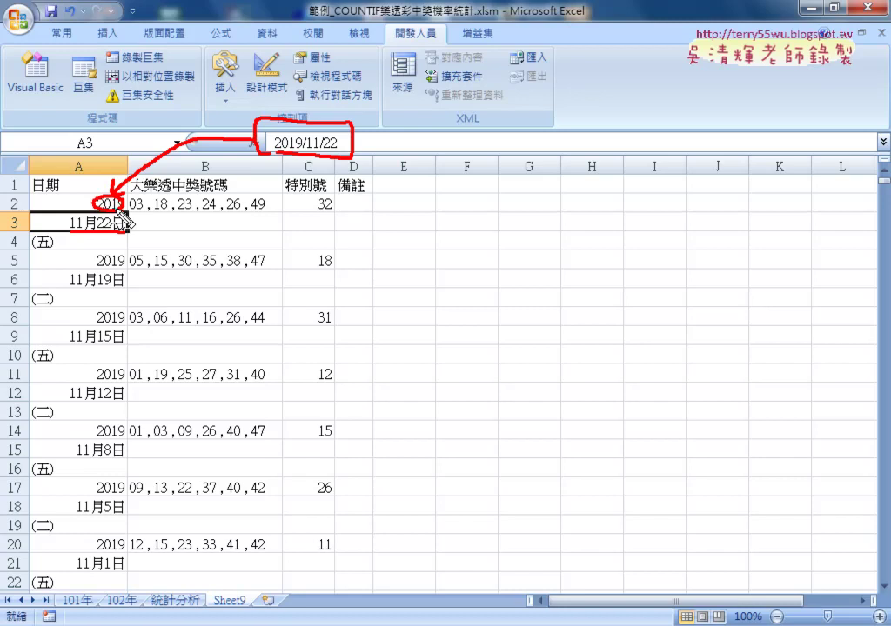
mouse_move(122, 215)
left_mouse_down()
mouse_move(91, 239)
mouse_move(139, 237)
left_mouse_up()
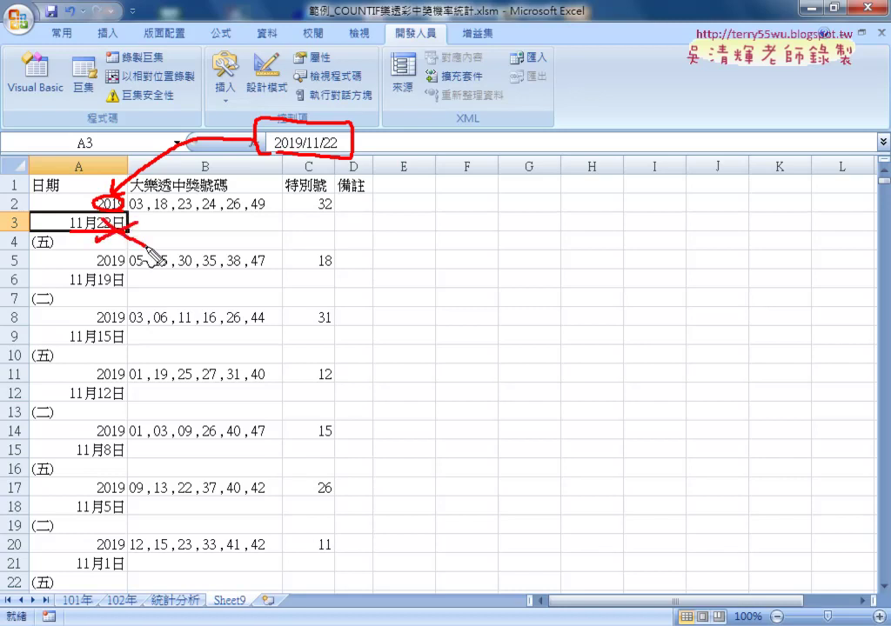
mouse_move(135, 275)
left_mouse_down()
mouse_move(107, 301)
mouse_move(139, 306)
left_mouse_up()
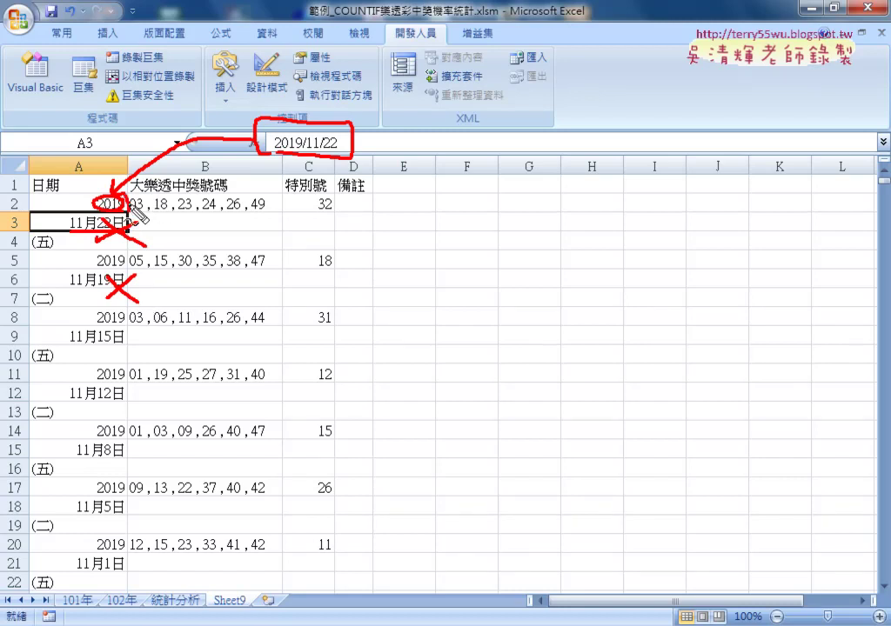
mouse_move(129, 192)
left_mouse_down()
mouse_move(266, 192)
mouse_move(236, 207)
mouse_move(122, 200)
mouse_move(141, 216)
mouse_move(250, 209)
left_mouse_up()
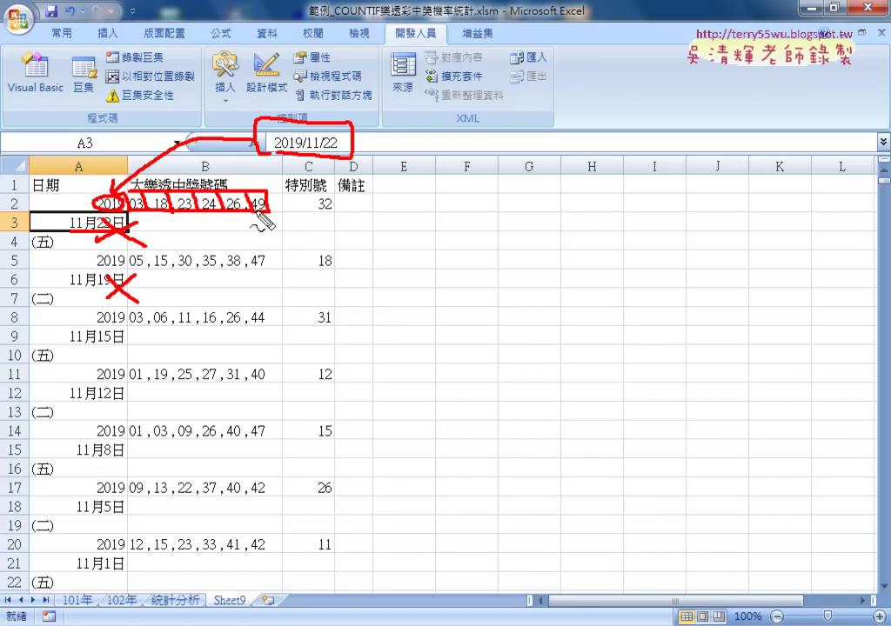
left_click_drag(245, 184, 373, 180)
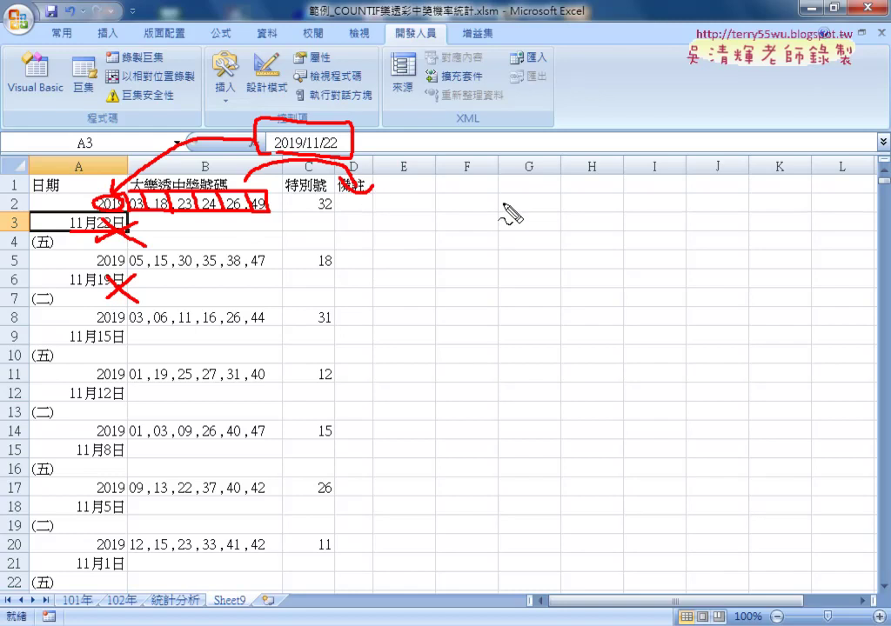
key("Escape")
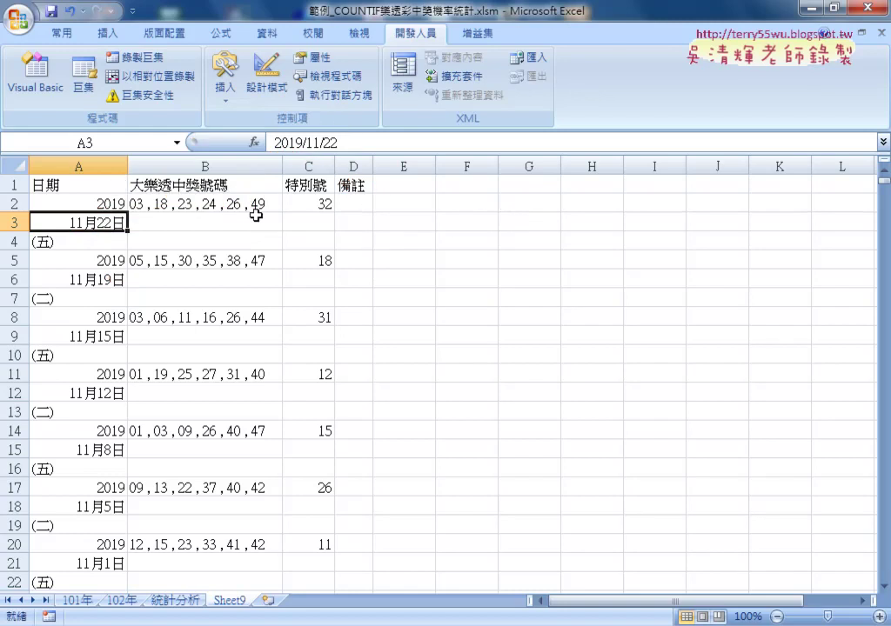
left_click(251, 202)
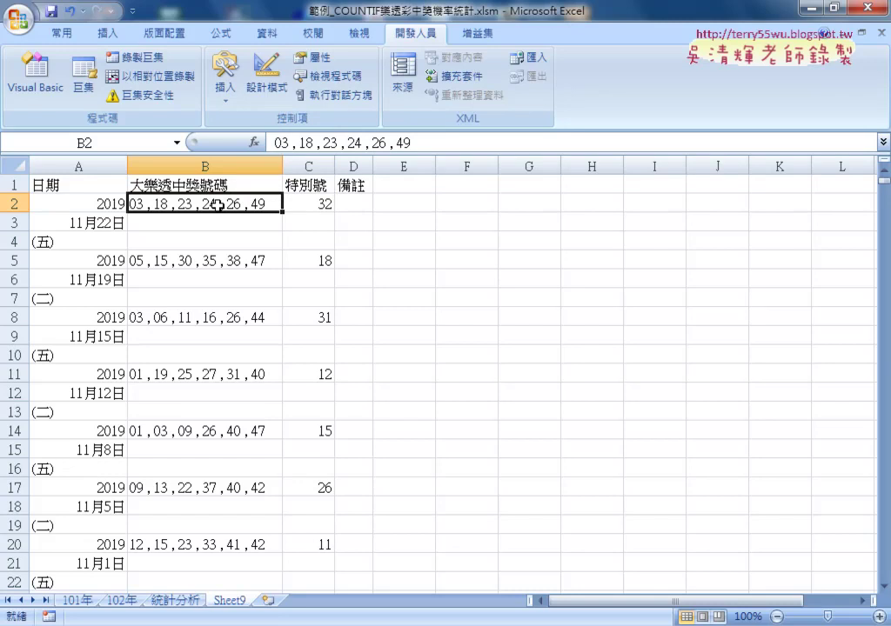
Preview a 資料剖析 comma split of B2's numbers, cancel it, and reselect date cell A3.
left_click(266, 35)
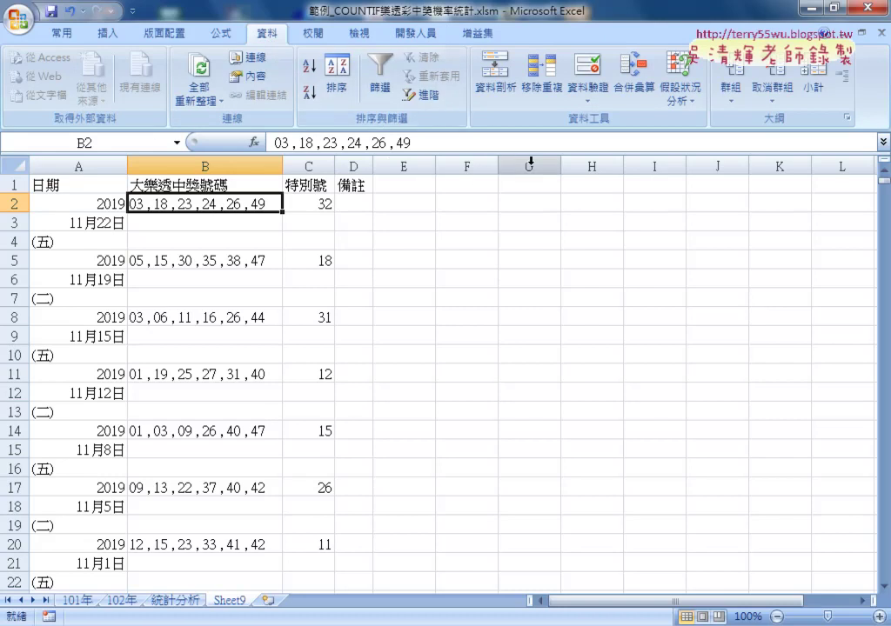
left_click(493, 85)
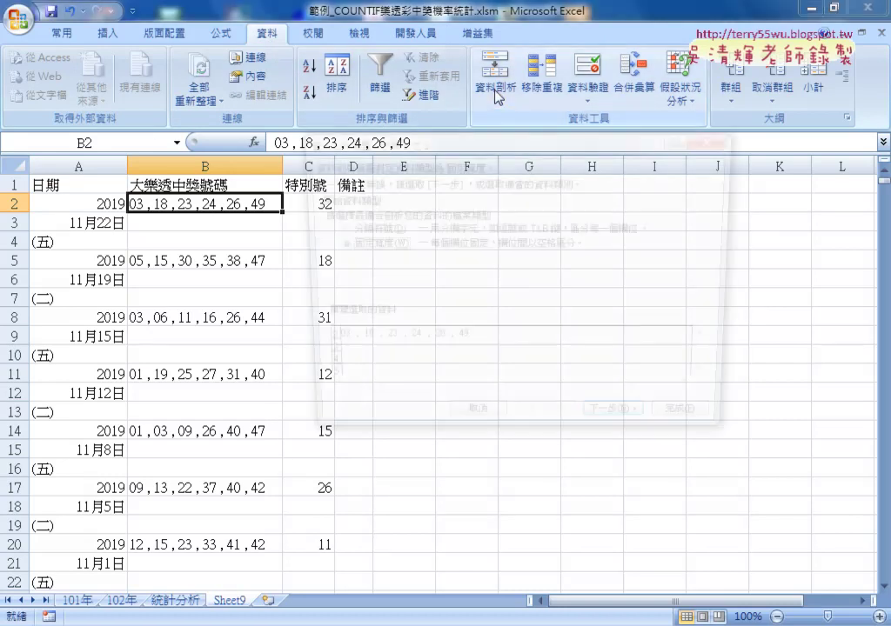
left_click(369, 229)
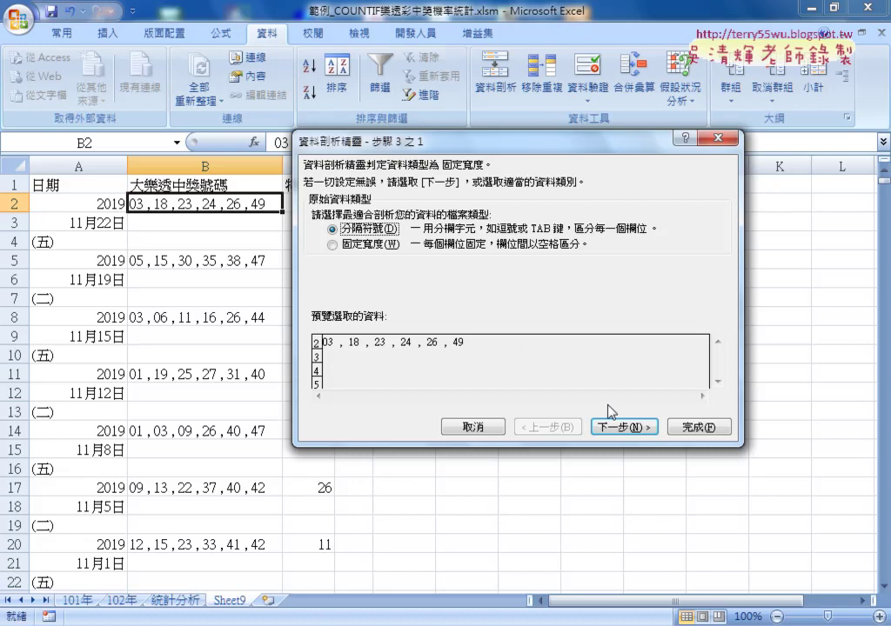
left_click(623, 427)
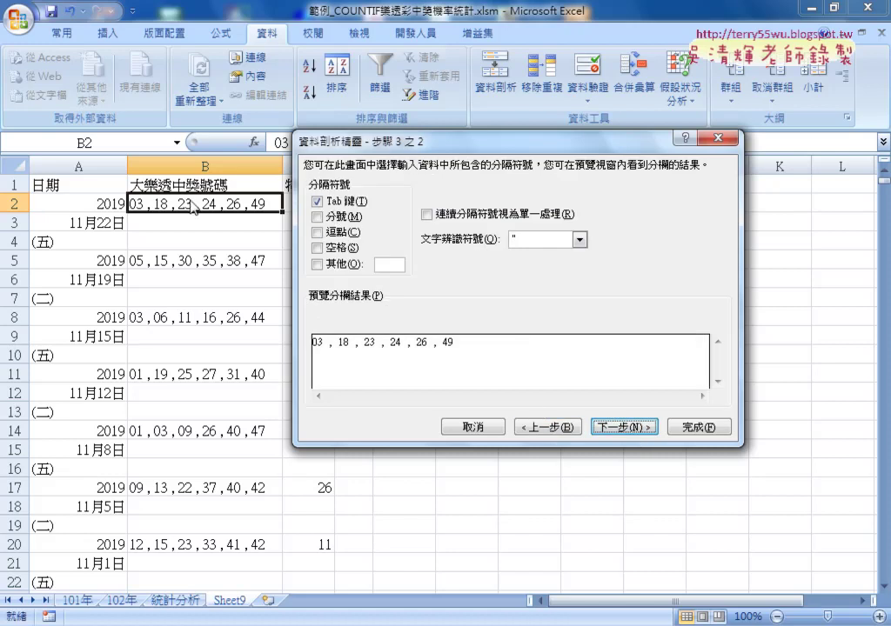
left_click(316, 232)
left_click(317, 201)
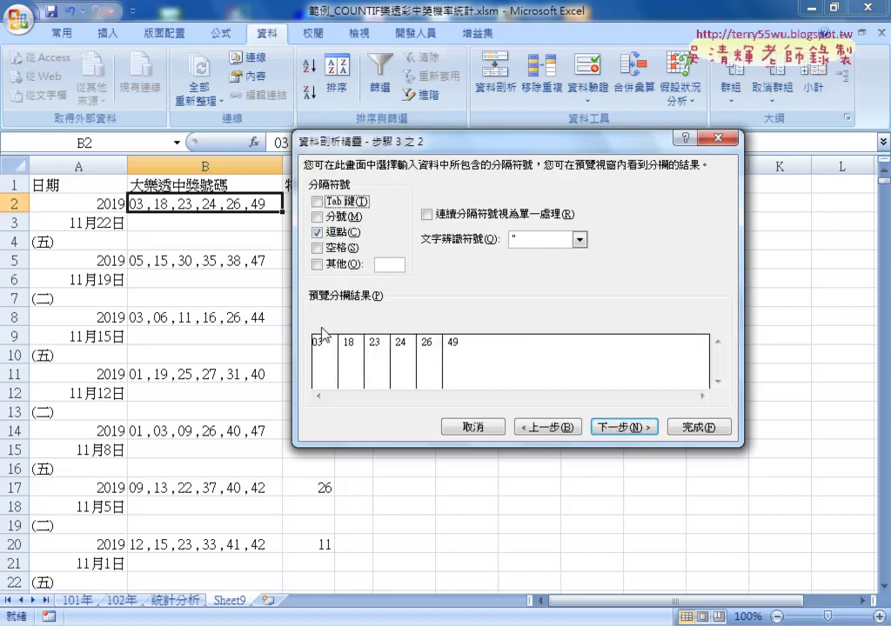
left_click_drag(362, 139, 319, 317)
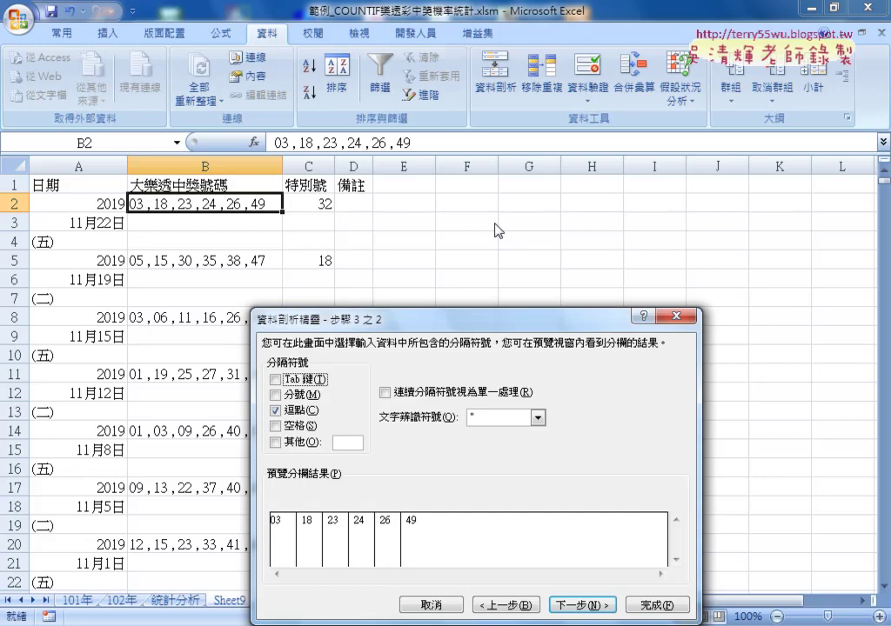
key("alt+f")
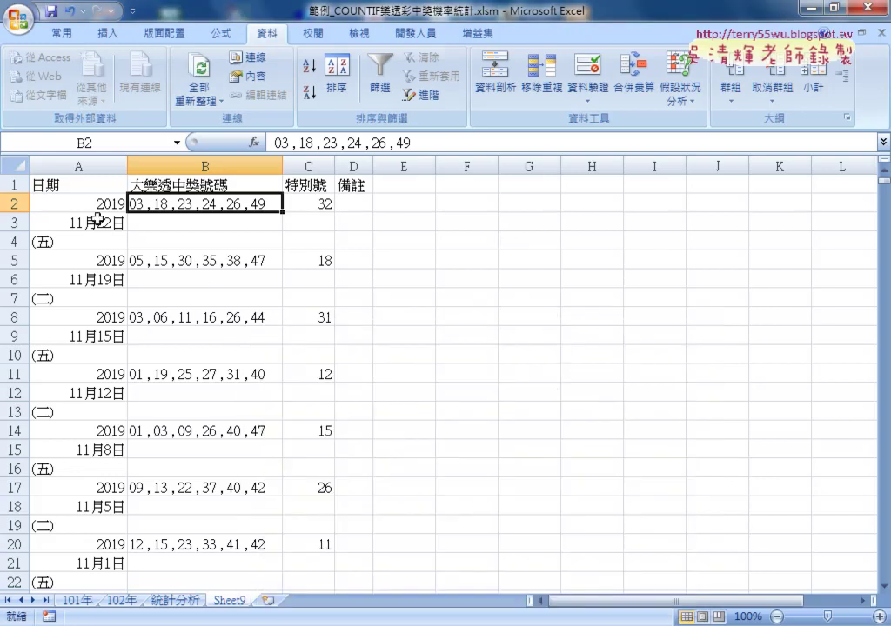
left_click(98, 221)
left_click(94, 203)
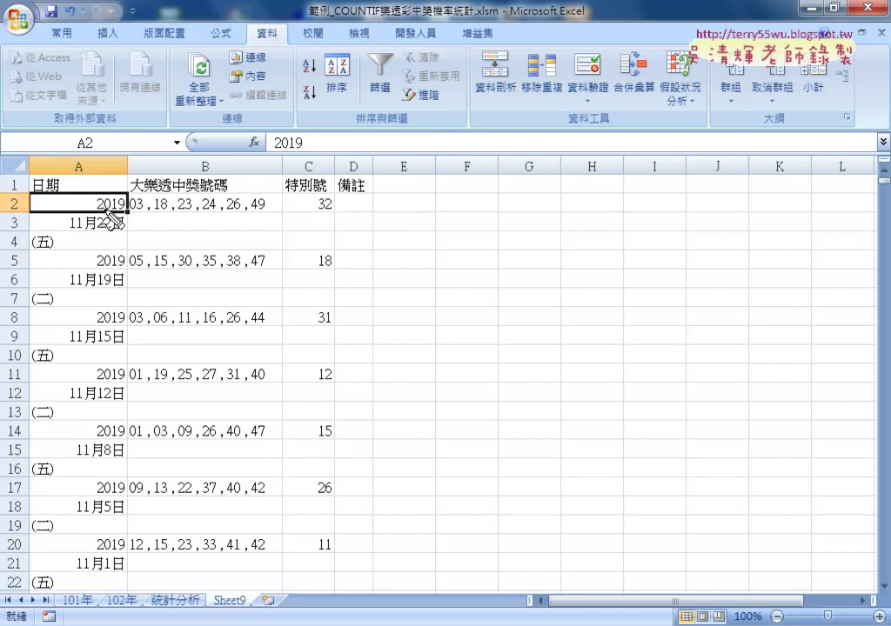
mouse_move(102, 227)
left_mouse_down()
mouse_move(65, 206)
mouse_move(188, 245)
mouse_move(159, 243)
left_mouse_up()
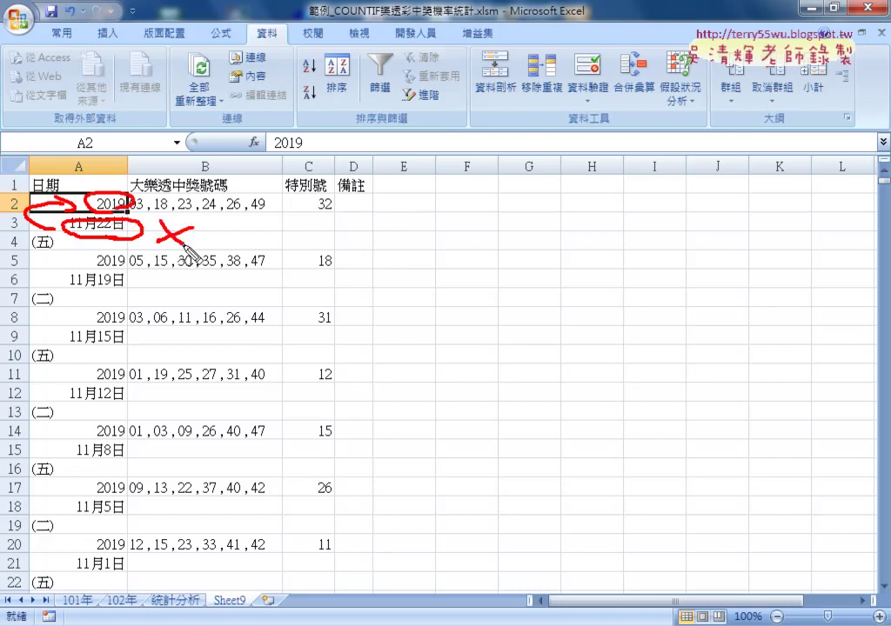
mouse_move(131, 198)
left_mouse_down()
mouse_move(272, 209)
mouse_move(145, 213)
mouse_move(253, 216)
left_mouse_up()
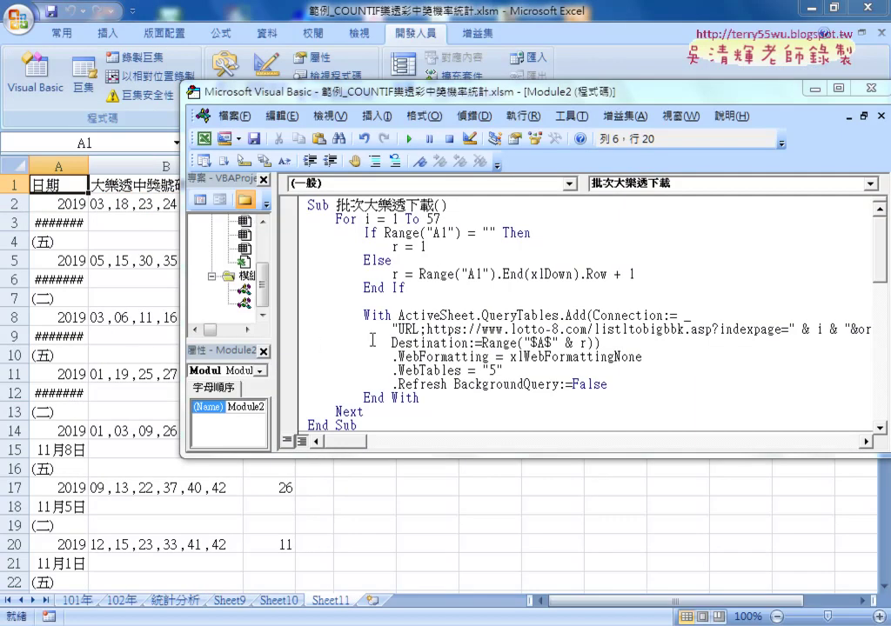
Compare Sheet11's year value in A2 with the 2019/11/22 date stored in A3.
left_click(51, 204)
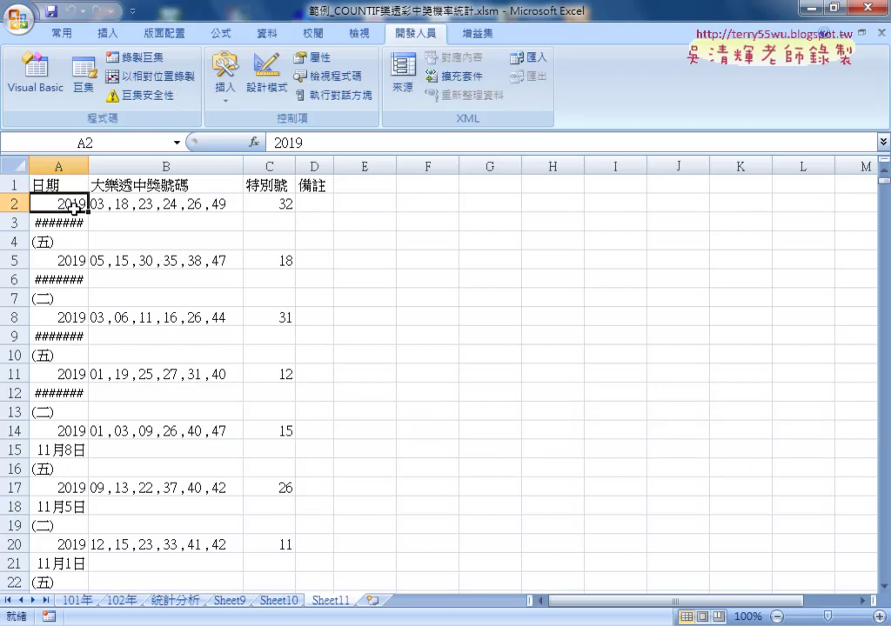
scroll(103, 246, "down", 1)
scroll(103, 245, "up", 3)
left_click(70, 222)
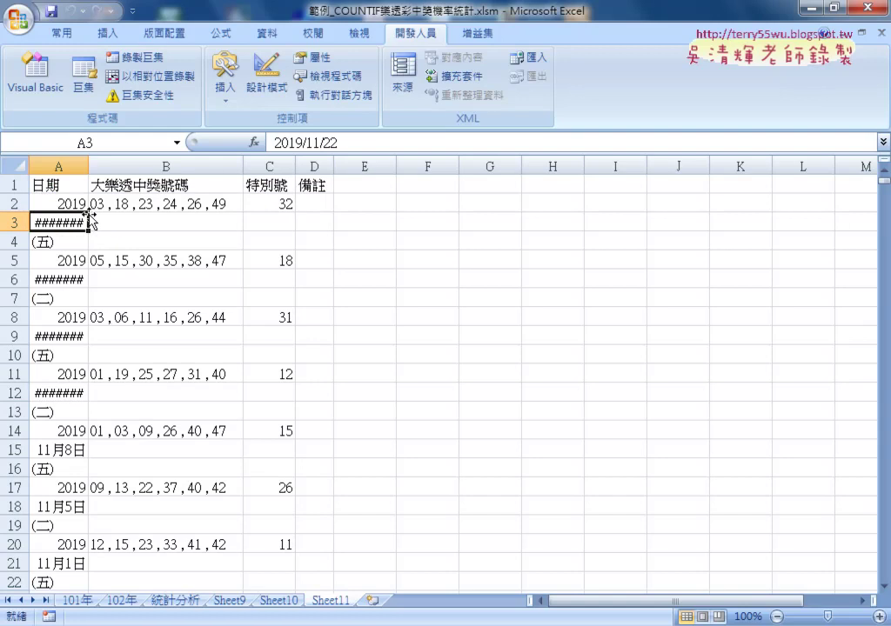
left_click(70, 204)
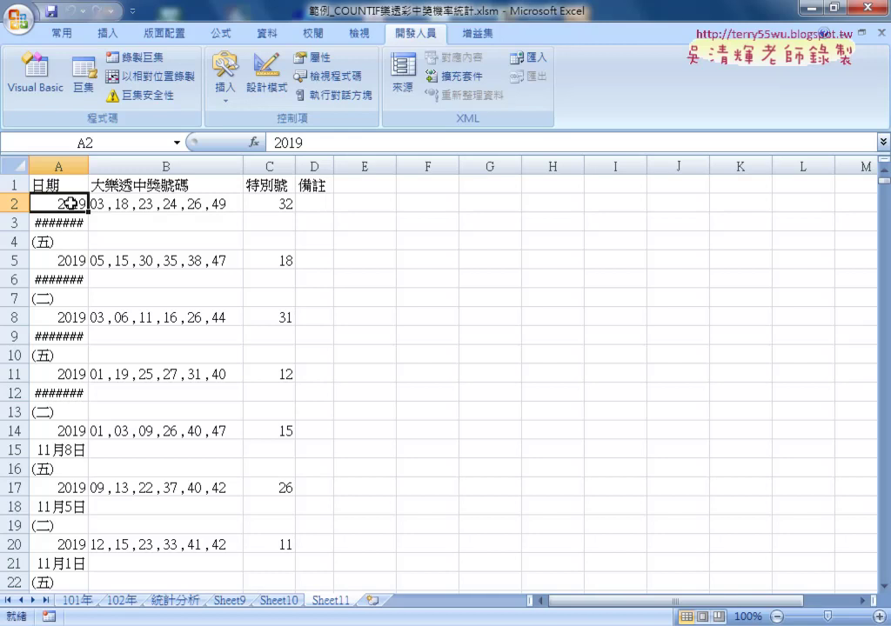
left_click(77, 223)
left_click(76, 202)
left_click(61, 223)
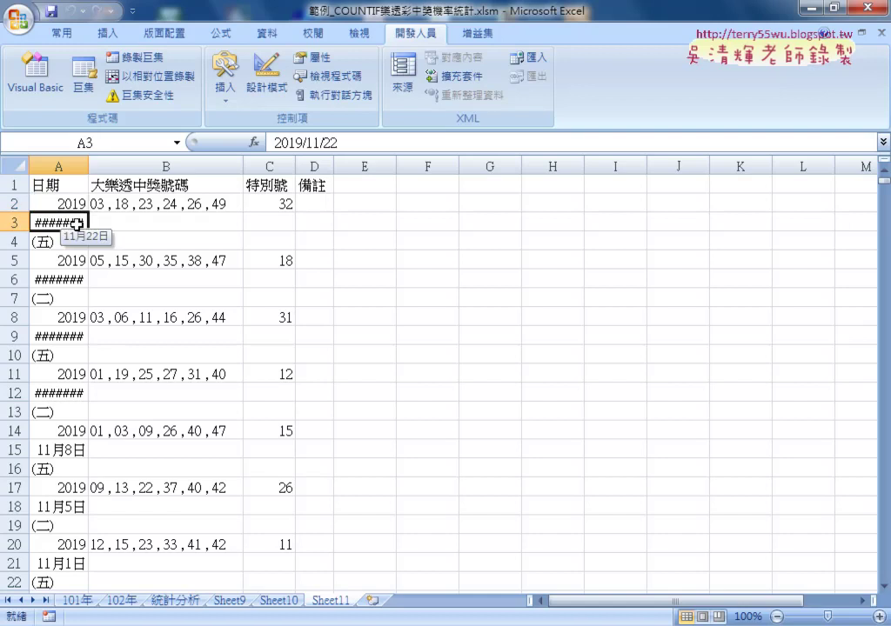
left_click(62, 204)
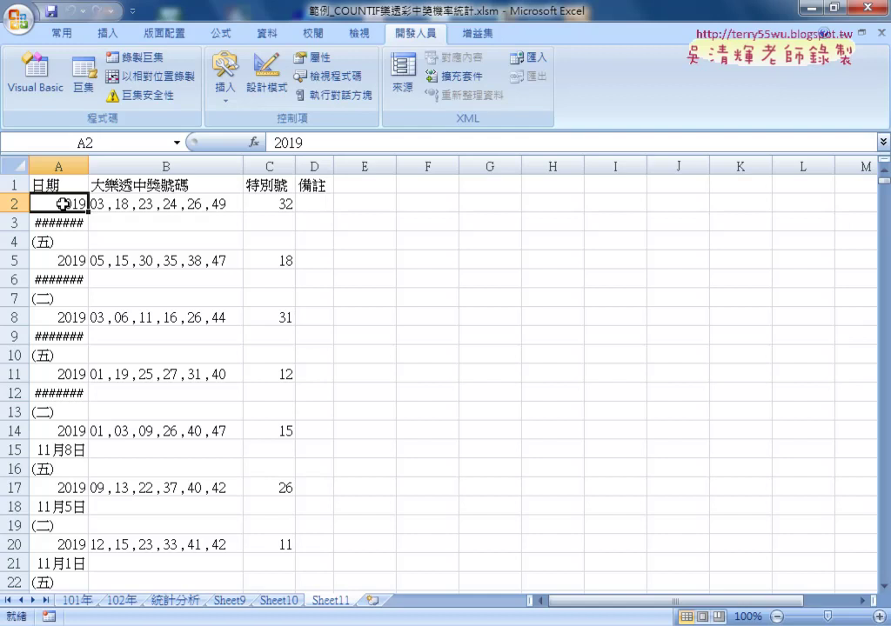
Compare the repeated header row 92 with the original header row 1.
scroll(155, 337, "down", 3)
scroll(155, 336, "down", 4)
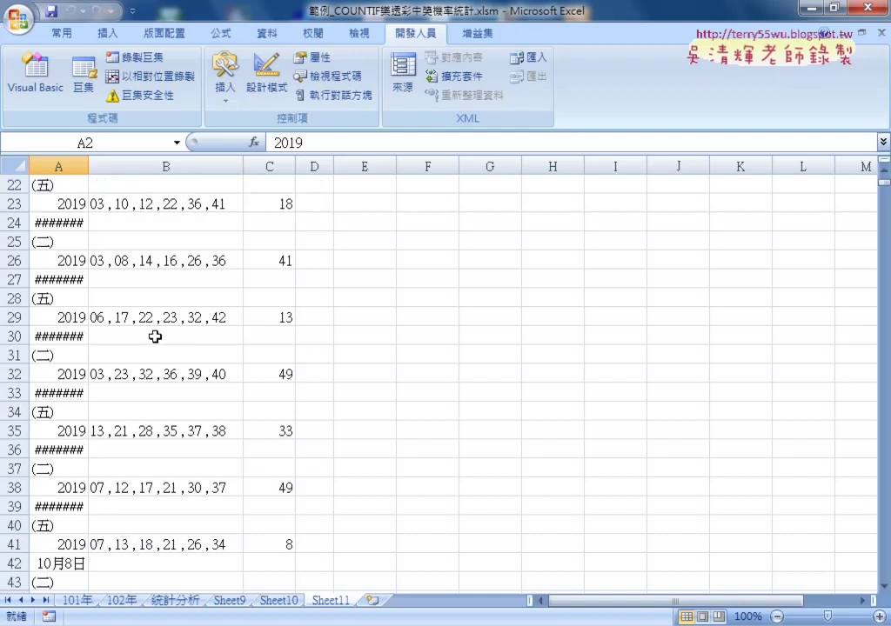
scroll(155, 337, "down", 5)
scroll(155, 337, "down", 4)
scroll(155, 337, "down", 8)
scroll(155, 337, "down", 3)
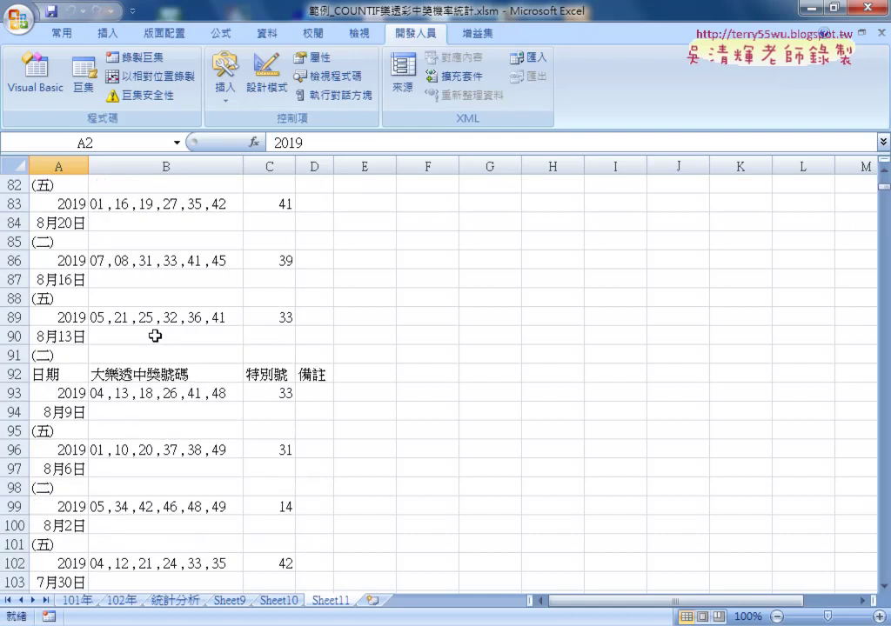
scroll(155, 337, "down", 2)
left_click(8, 260)
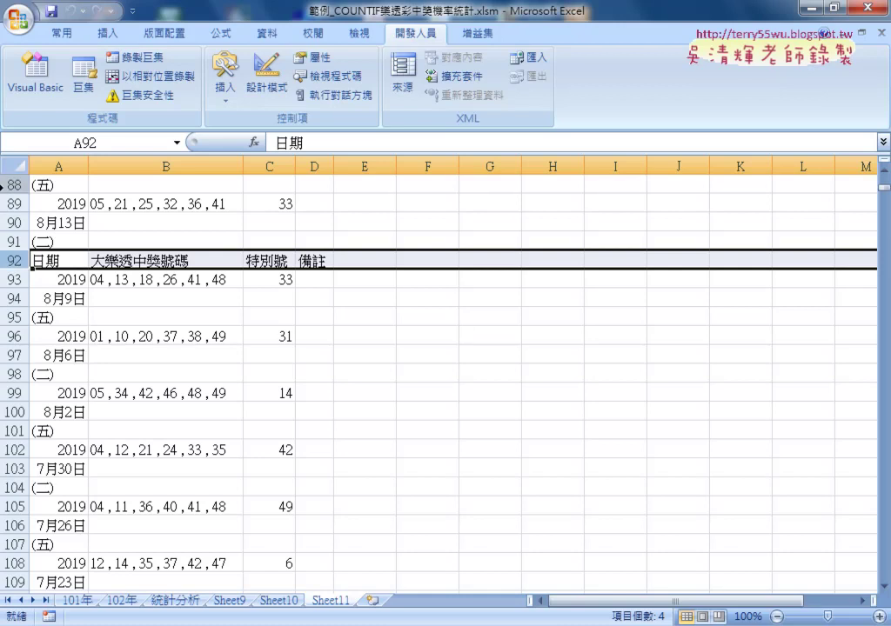
scroll(78, 273, "up", 5)
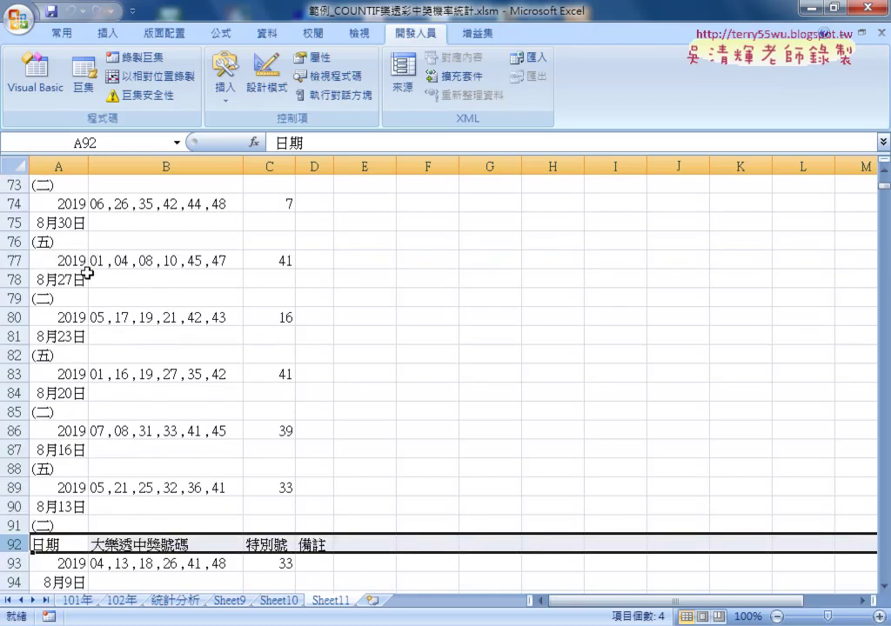
scroll(86, 270, "up", 11)
scroll(87, 263, "up", 4)
scroll(87, 264, "up", 9)
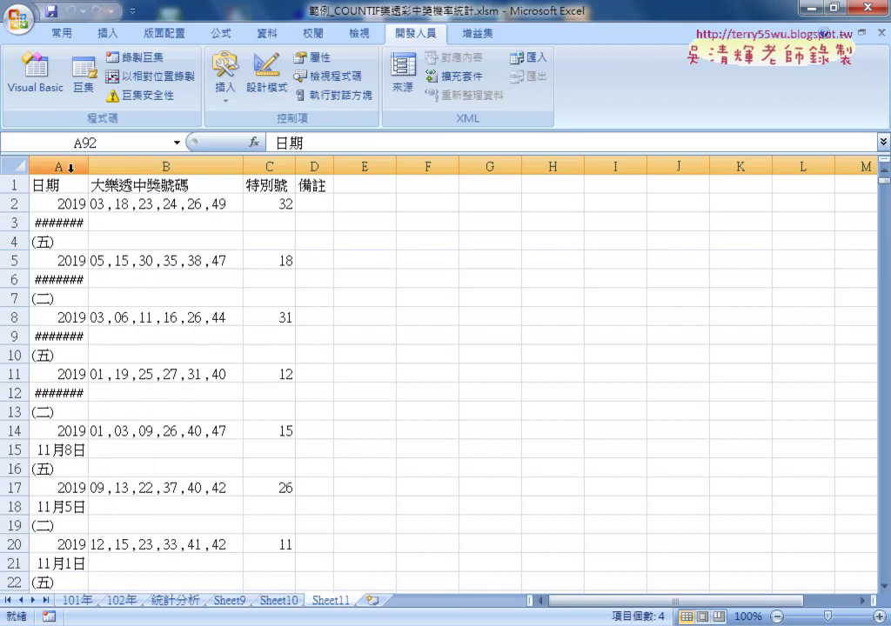
left_click(14, 184)
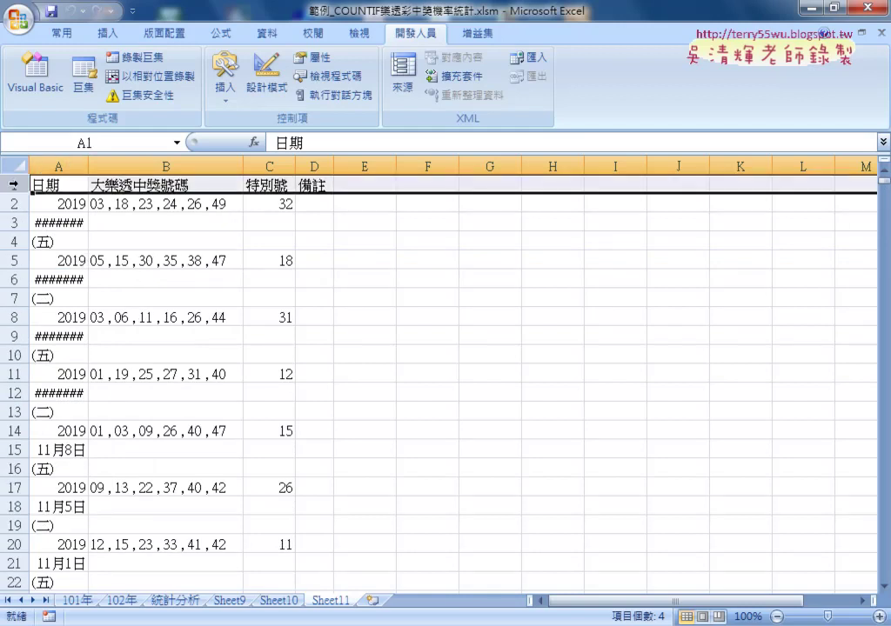
Check the repeated 日期 heading in A92 against column A, then open the Visual Basic editor.
scroll(115, 319, "down", 8)
scroll(119, 318, "down", 4)
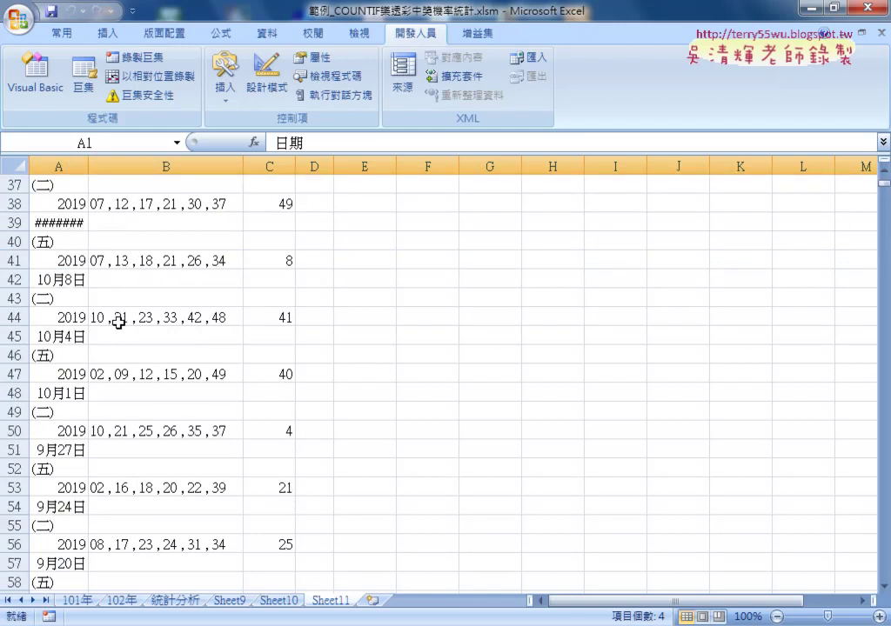
scroll(117, 322, "down", 12)
scroll(118, 322, "down", 4)
left_click(54, 320)
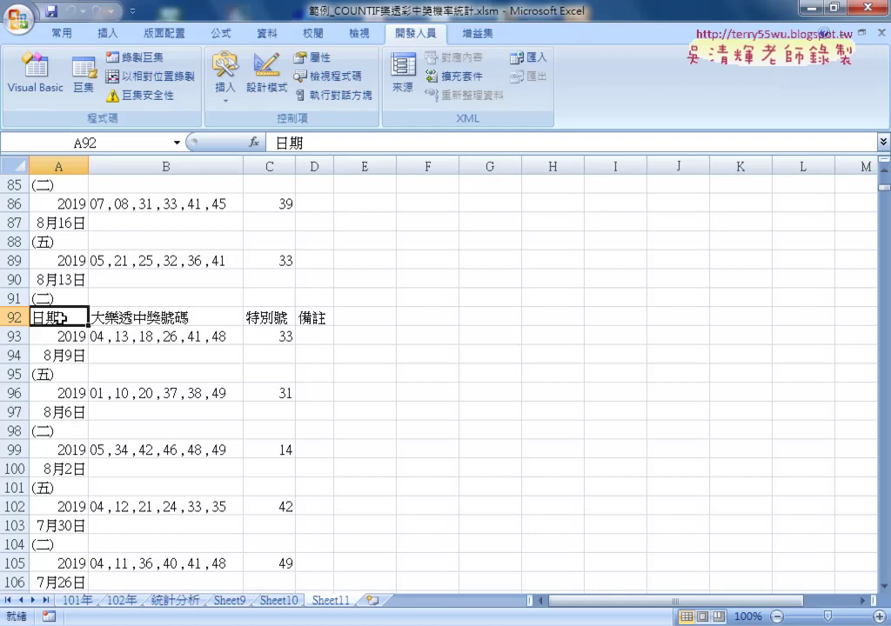
left_click(55, 164)
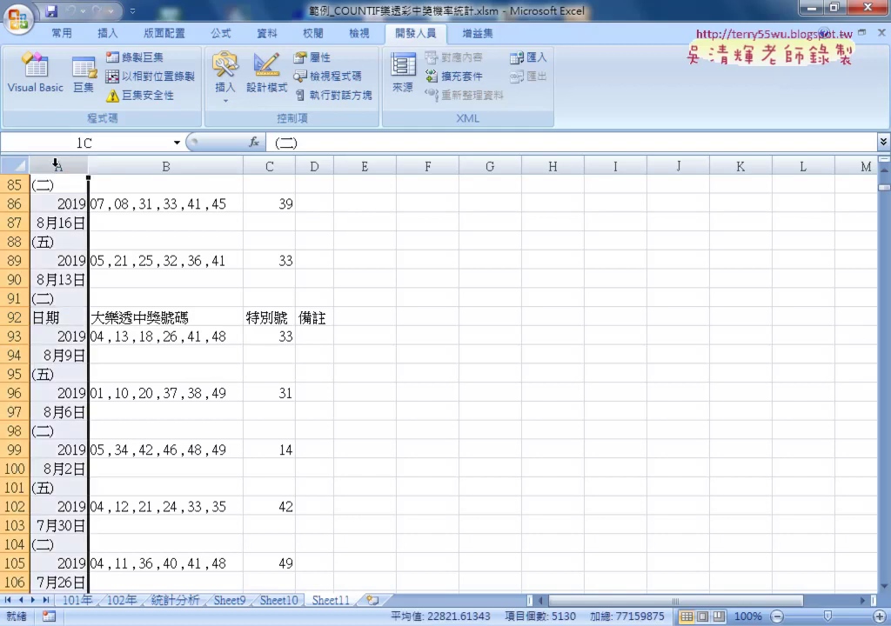
left_click(58, 318)
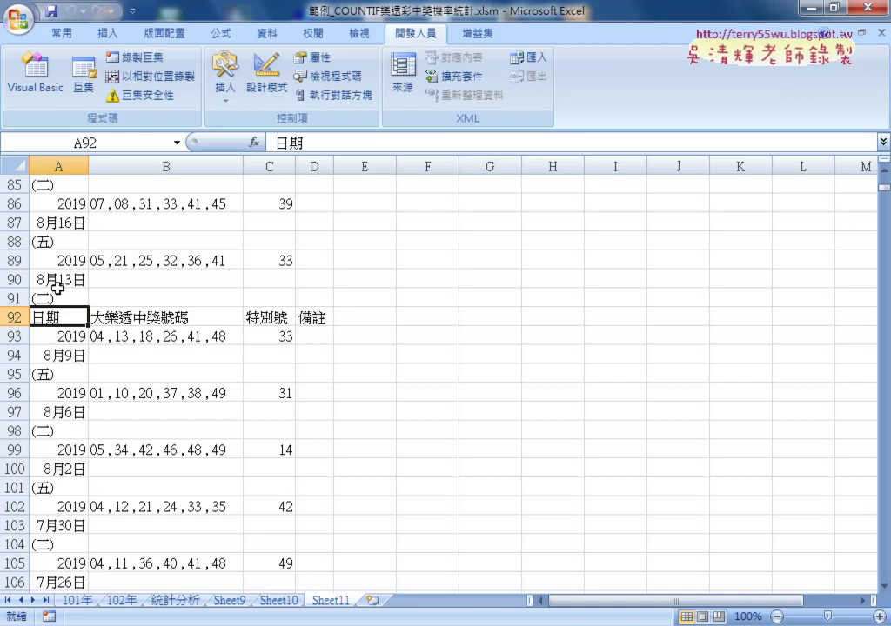
left_click(35, 71)
Review the 刪除日期列 macro's loop: its starting row expression, end value 2 and Step -1.
scroll(420, 342, "down", 1)
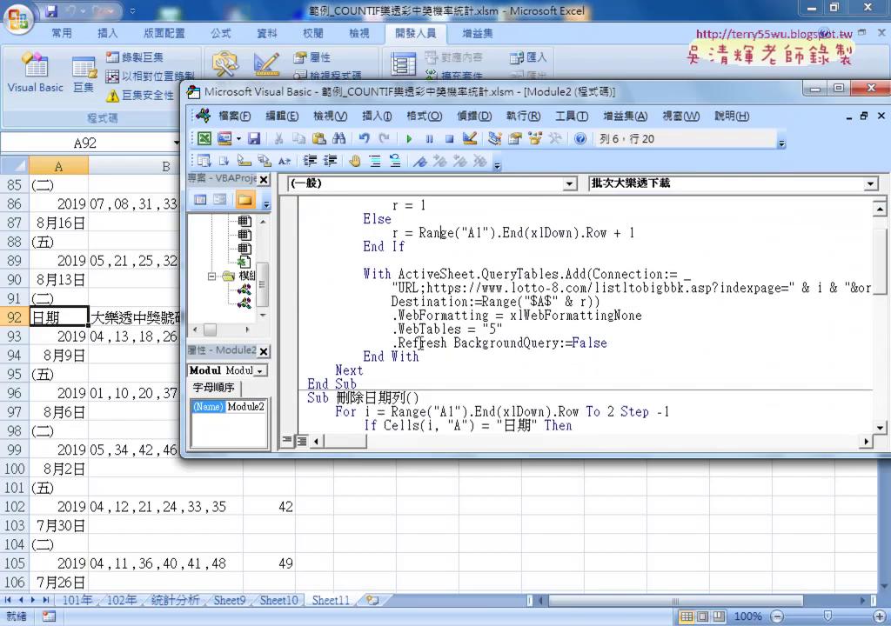
scroll(420, 342, "down", 2)
left_click(337, 316)
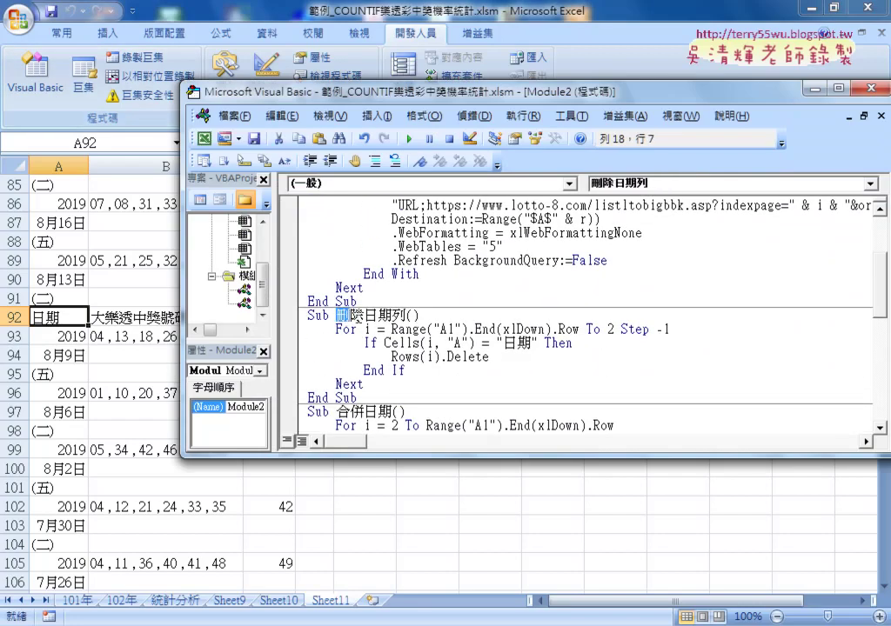
left_click_drag(337, 316, 405, 316)
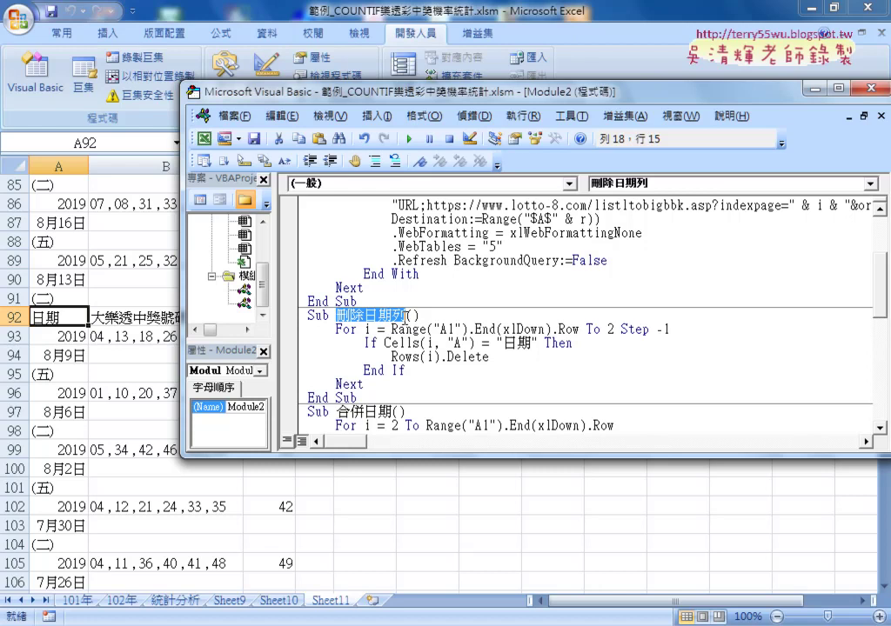
left_click_drag(391, 329, 578, 330)
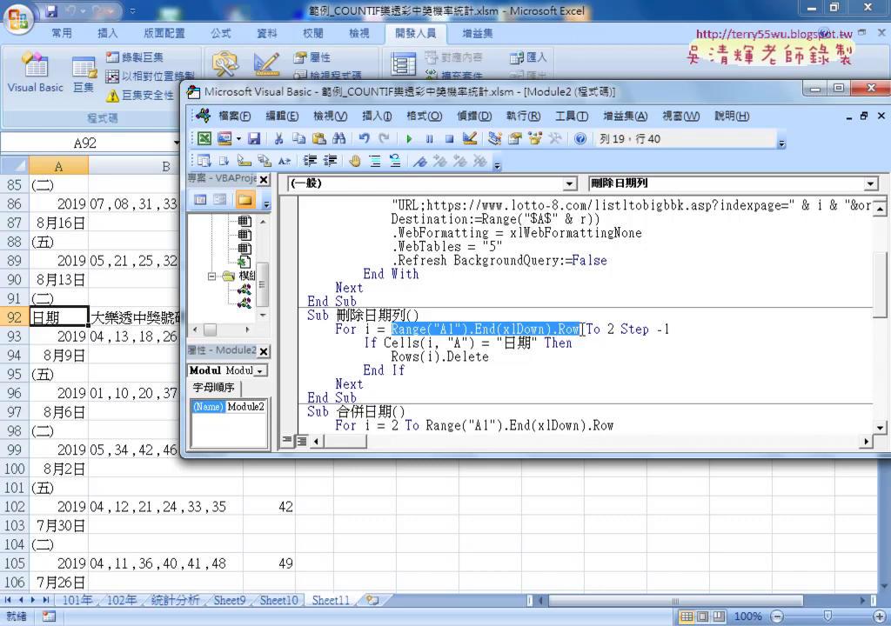
double_click(611, 329)
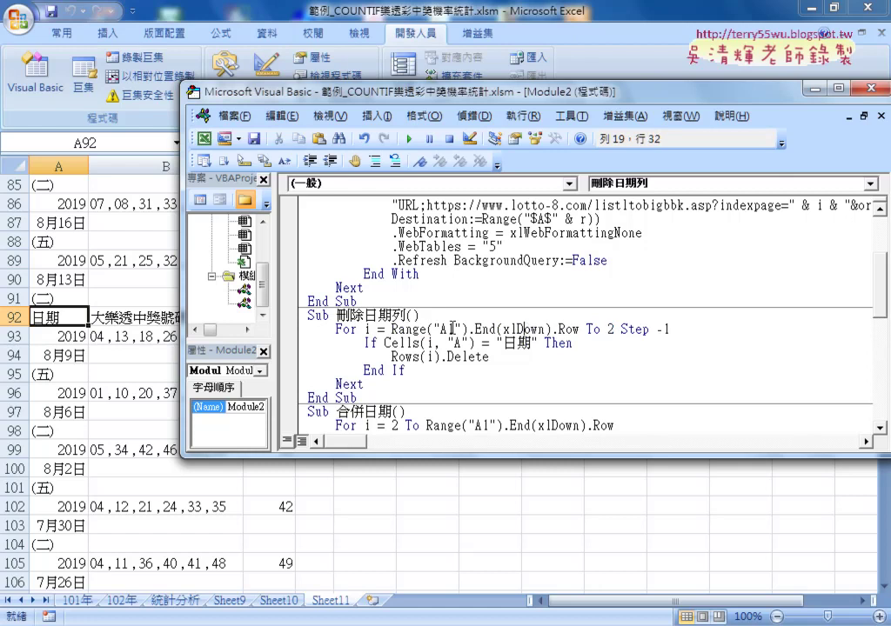
left_click_drag(386, 329, 580, 329)
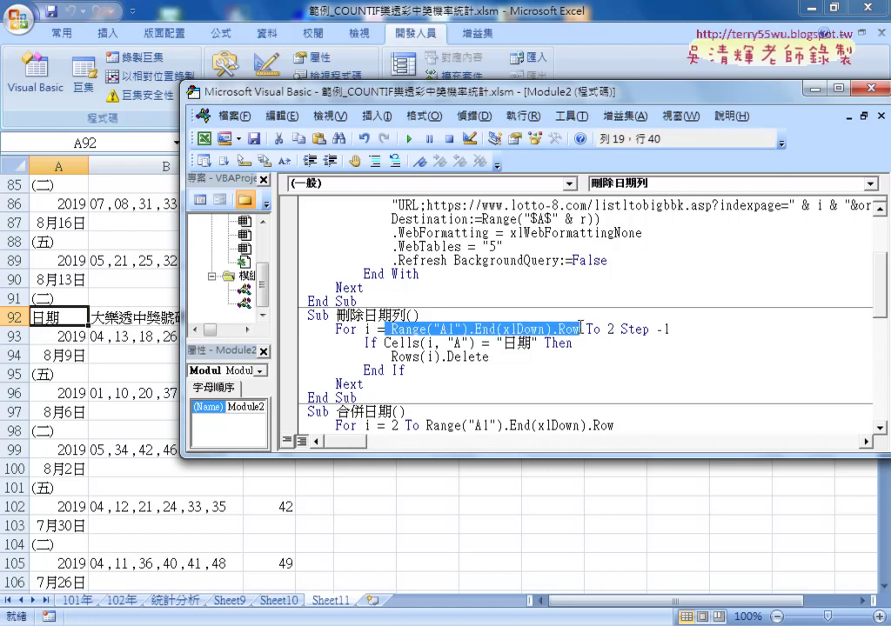
double_click(611, 329)
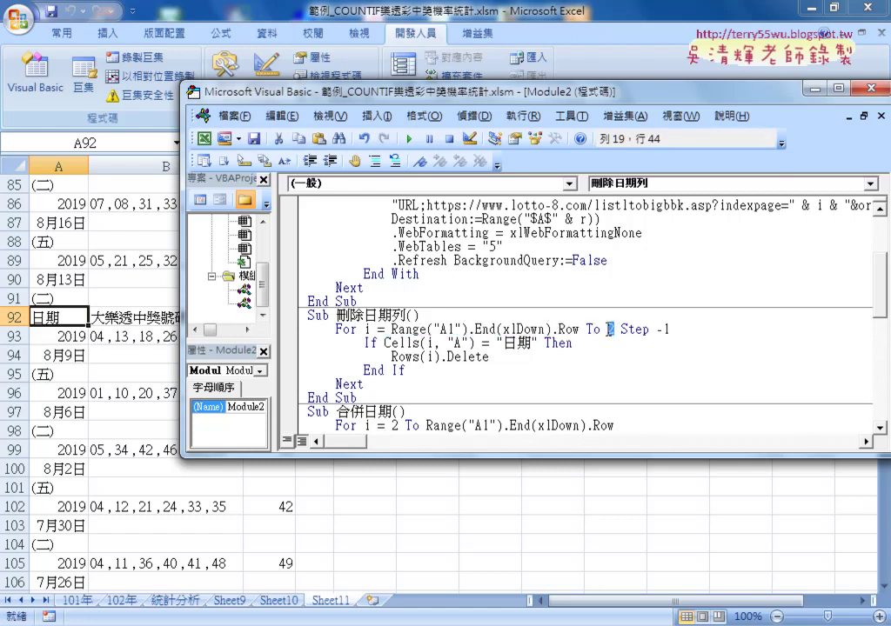
left_click_drag(621, 329, 670, 329)
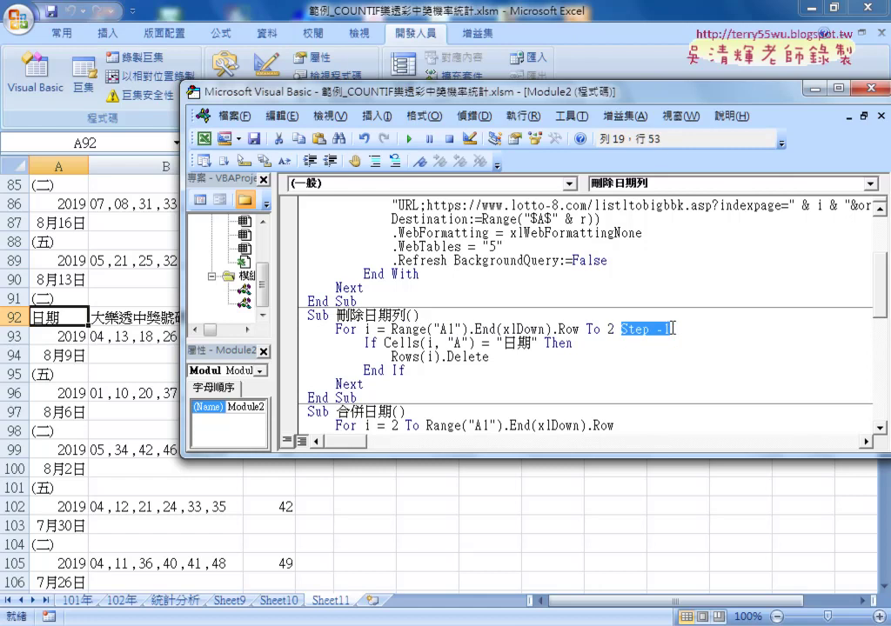
Examine the If check for 日期 in column A and set a breakpoint on Rows(i).Delete.
double_click(369, 343)
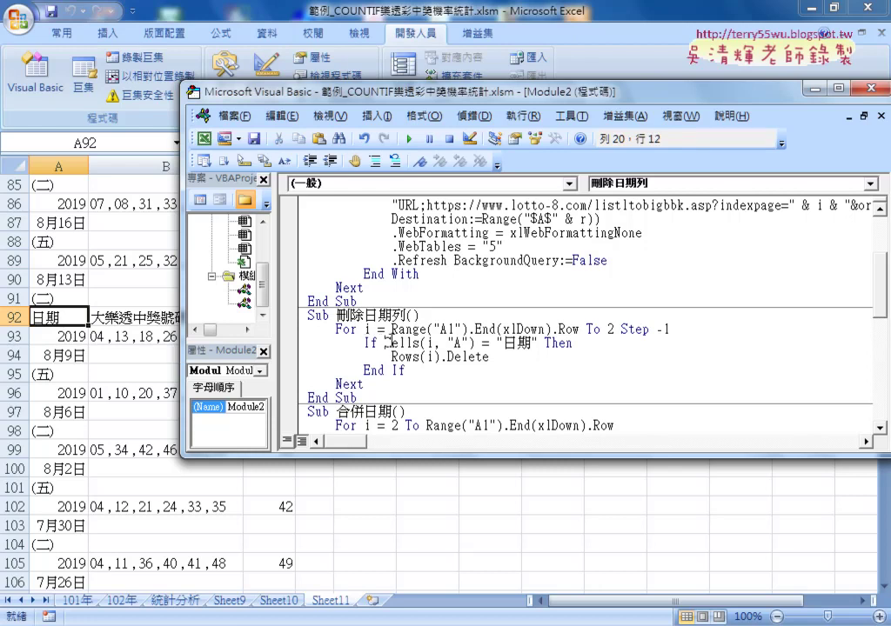
left_click_drag(385, 343, 538, 343)
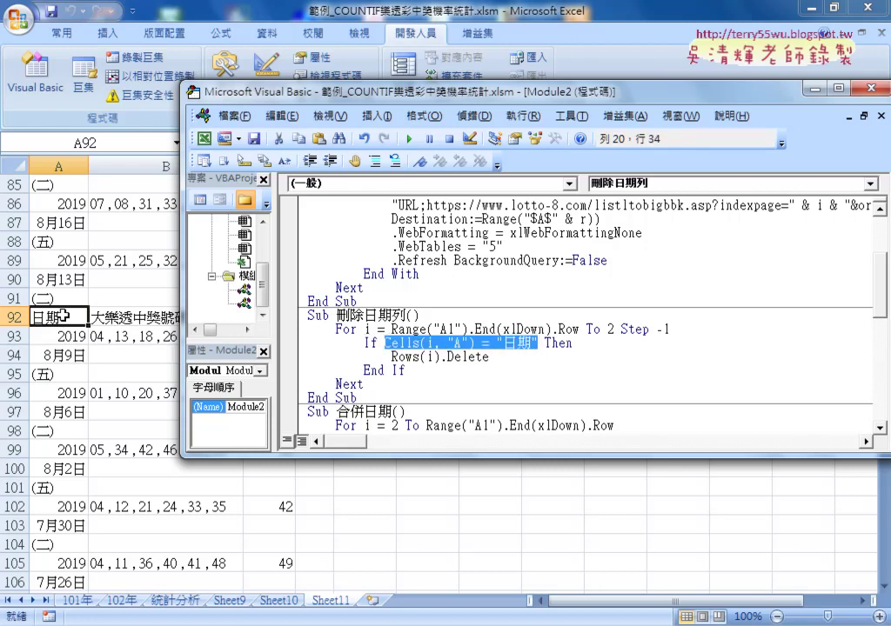
left_click_drag(392, 357, 493, 357)
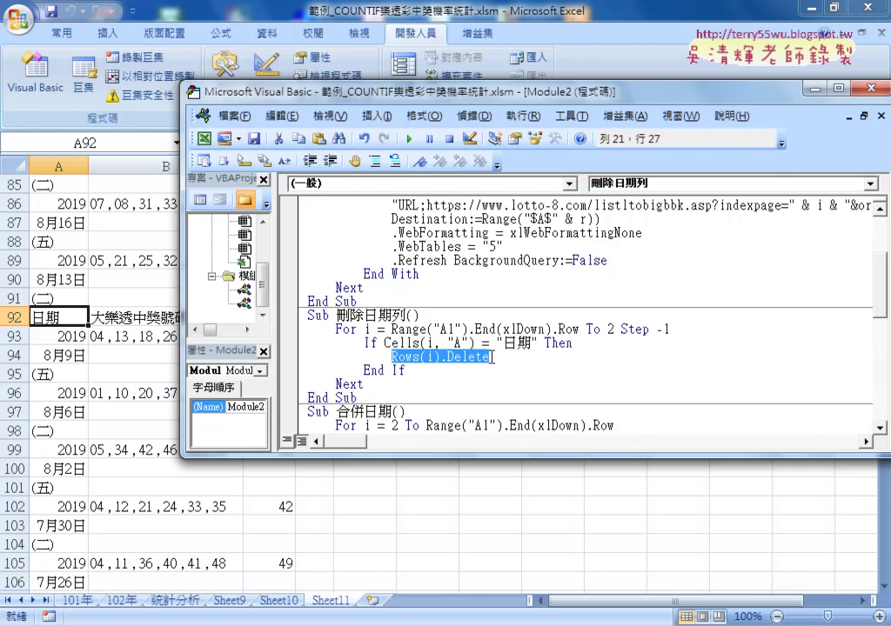
left_click(289, 357)
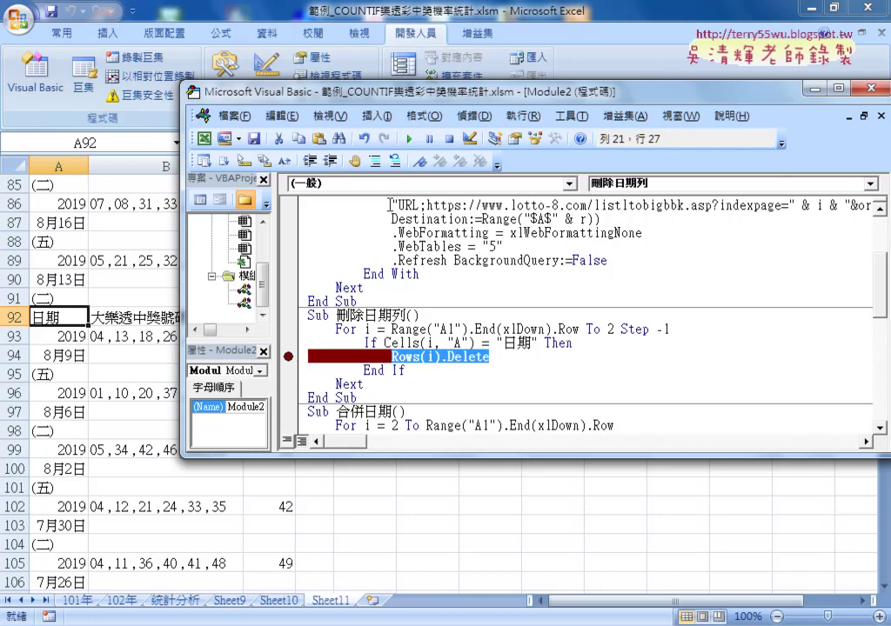
Run 刪除日期列 to the breakpoint and locate the 日期 header at row 5097.
left_click(409, 138)
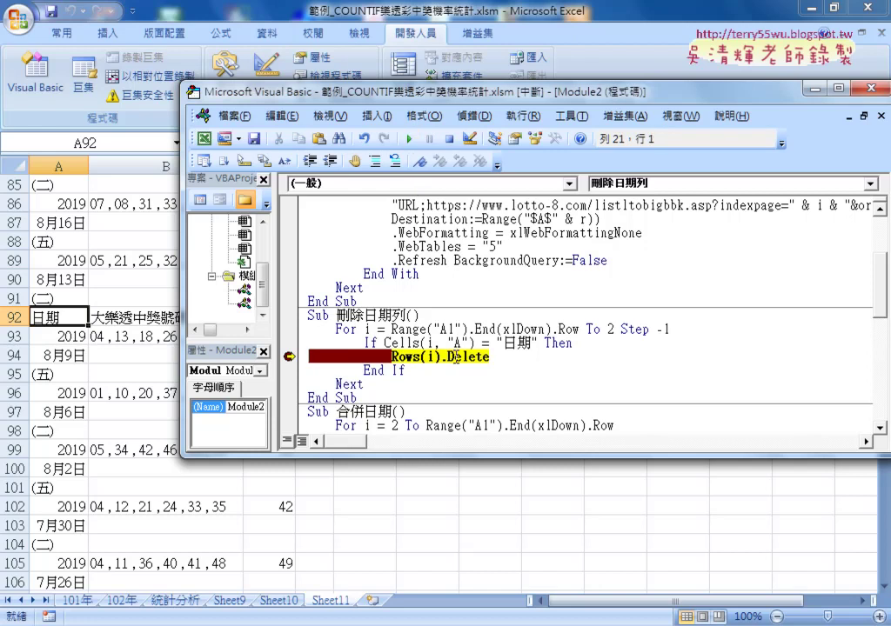
mouse_move(431, 357)
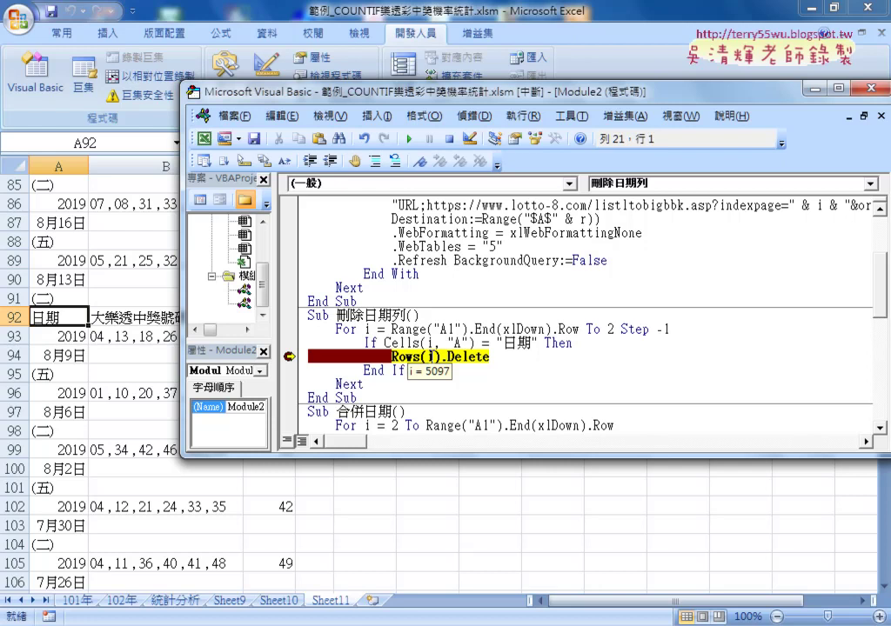
key("alt+F11")
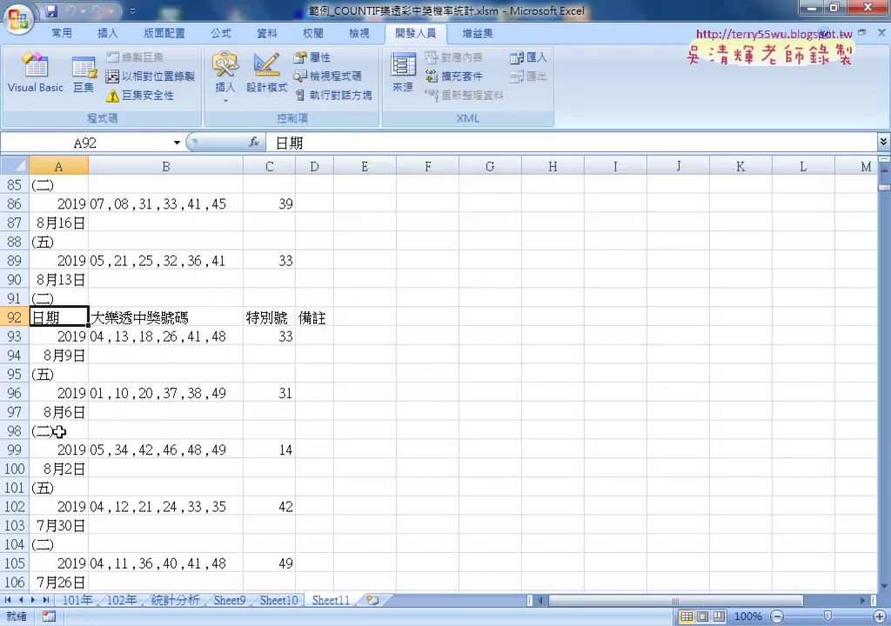
left_click(58, 432)
key("ctrl+Down")
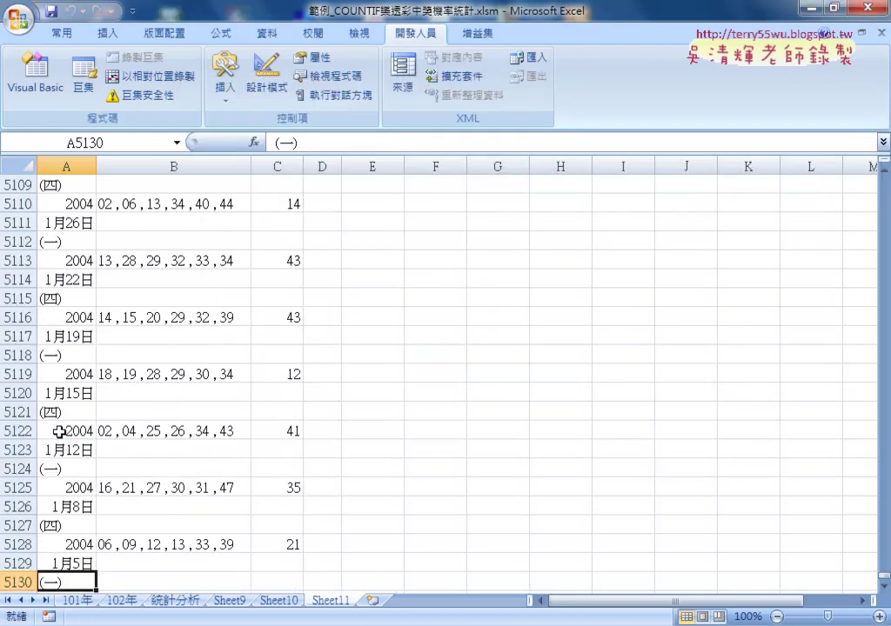
scroll(59, 431, "up", 4)
scroll(61, 429, "up", 3)
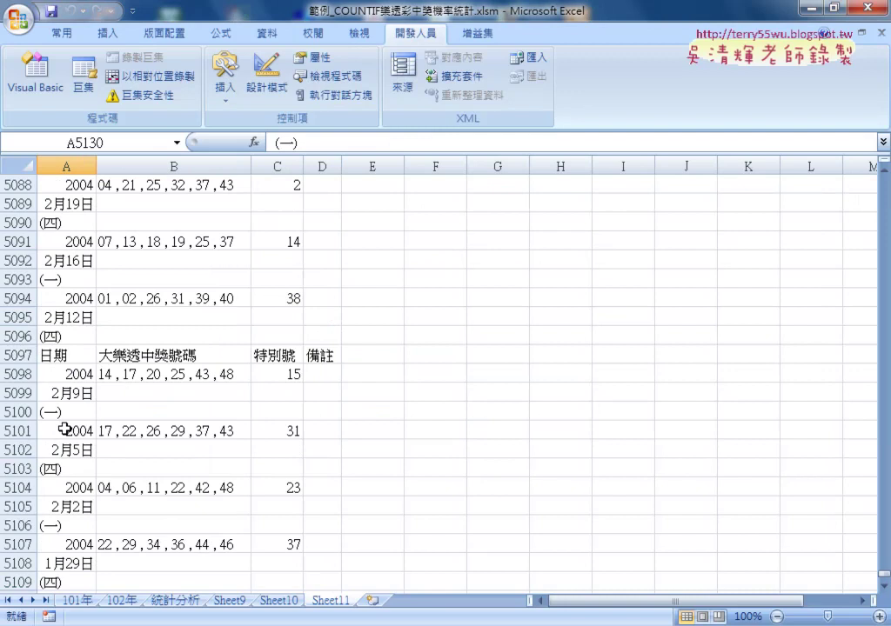
left_click(75, 355)
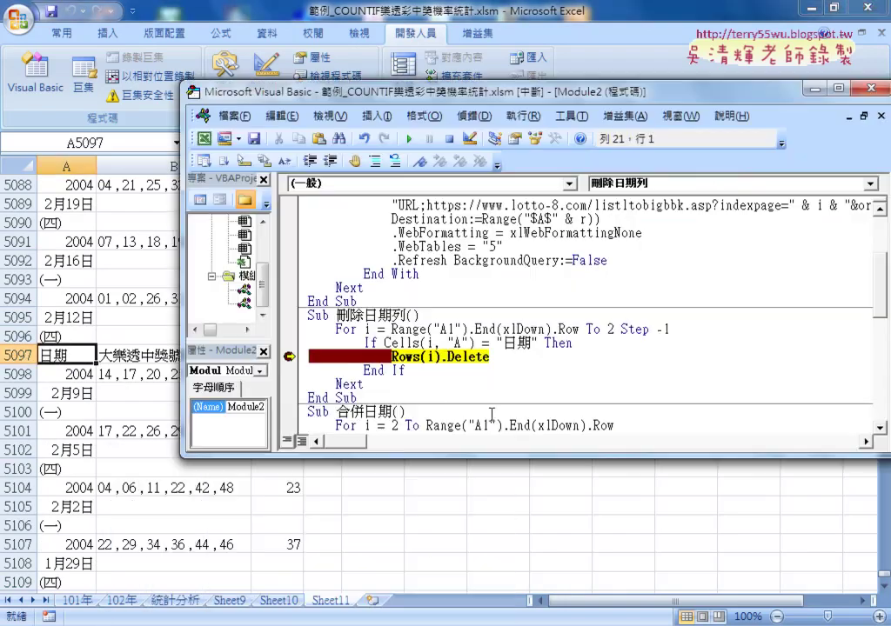
Step once with F8 to delete the 日期 header row 5097.
left_click(394, 573)
left_click_drag(385, 343, 538, 343)
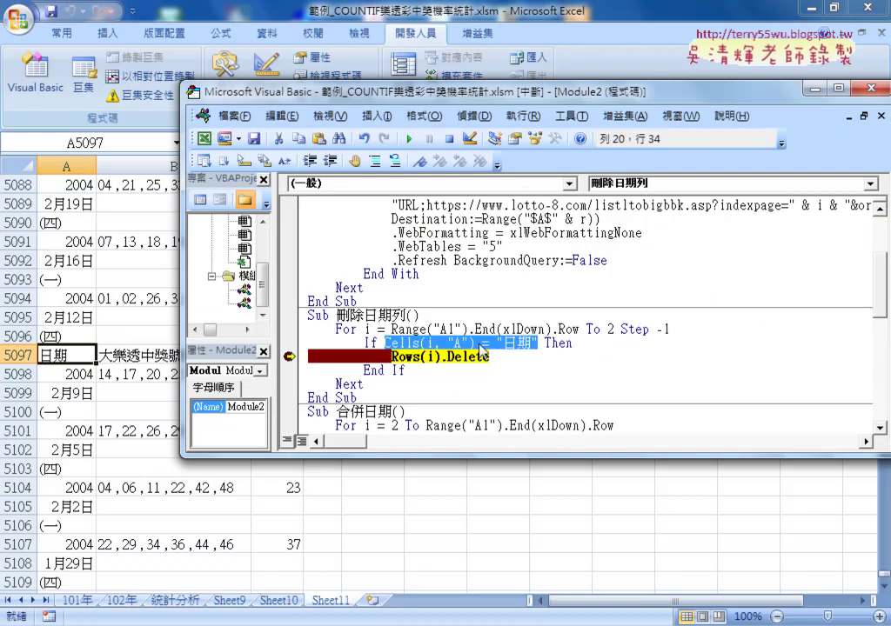
mouse_move(433, 359)
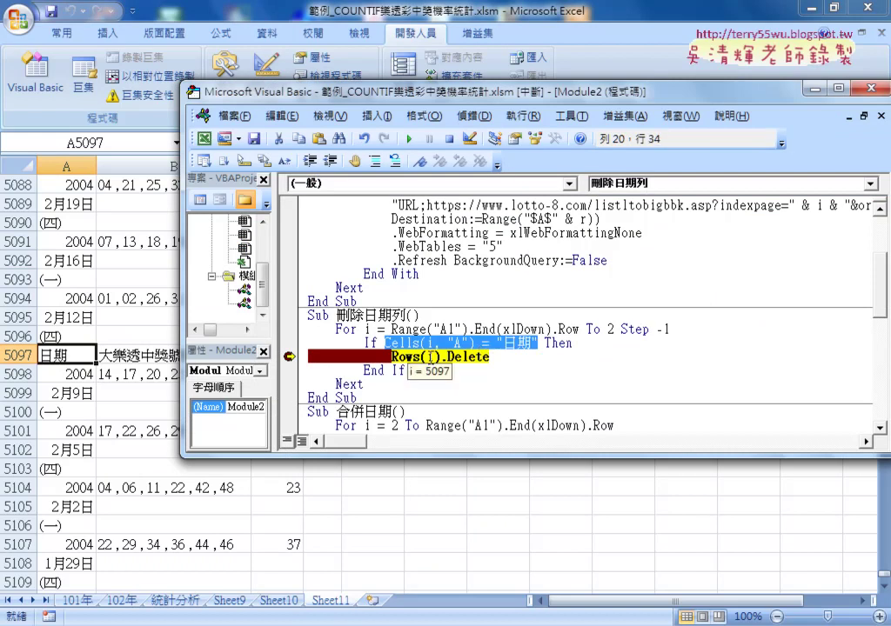
left_click(474, 357)
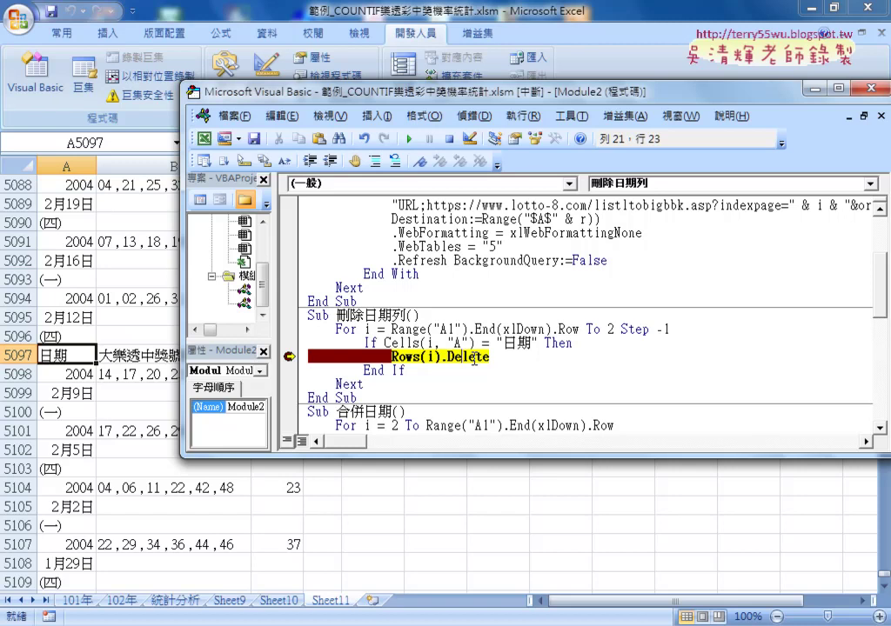
key("F8")
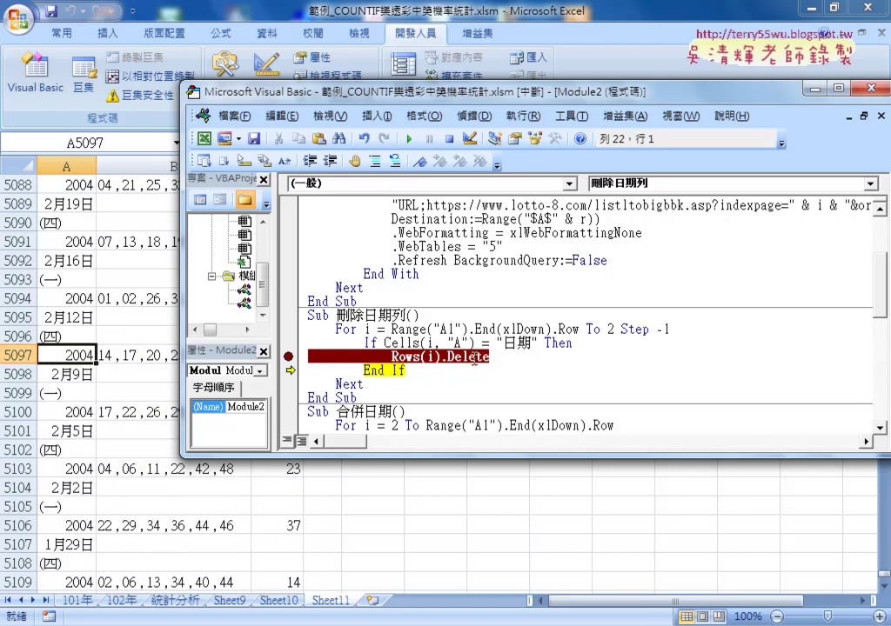
Continue the macro to the next break and confirm the 日期 header at row 5006.
left_click(409, 139)
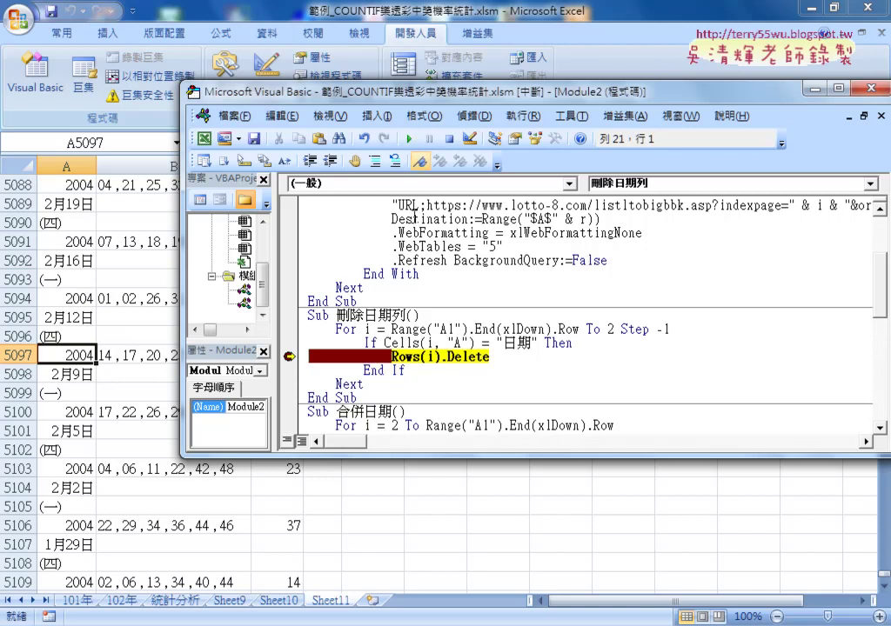
mouse_move(429, 358)
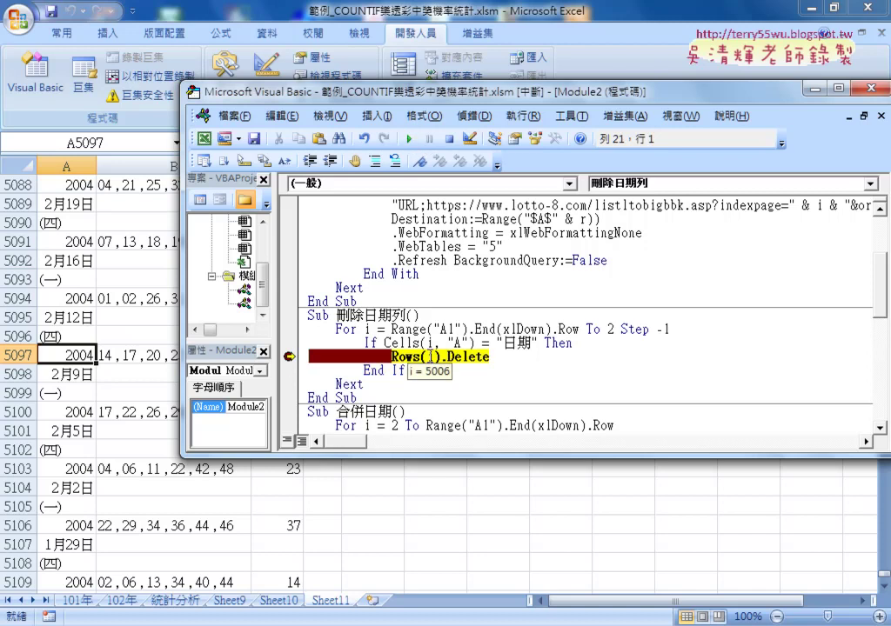
left_click(65, 311)
scroll(66, 312, "up", 4)
scroll(65, 311, "up", 2)
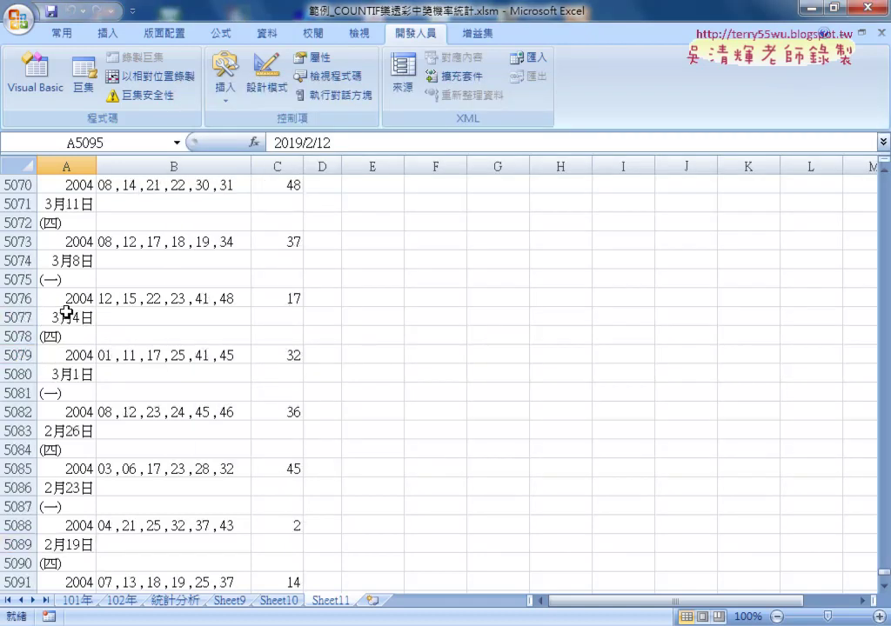
scroll(65, 312, "up", 4)
scroll(65, 312, "up", 3)
scroll(65, 312, "up", 3)
scroll(66, 311, "up", 2)
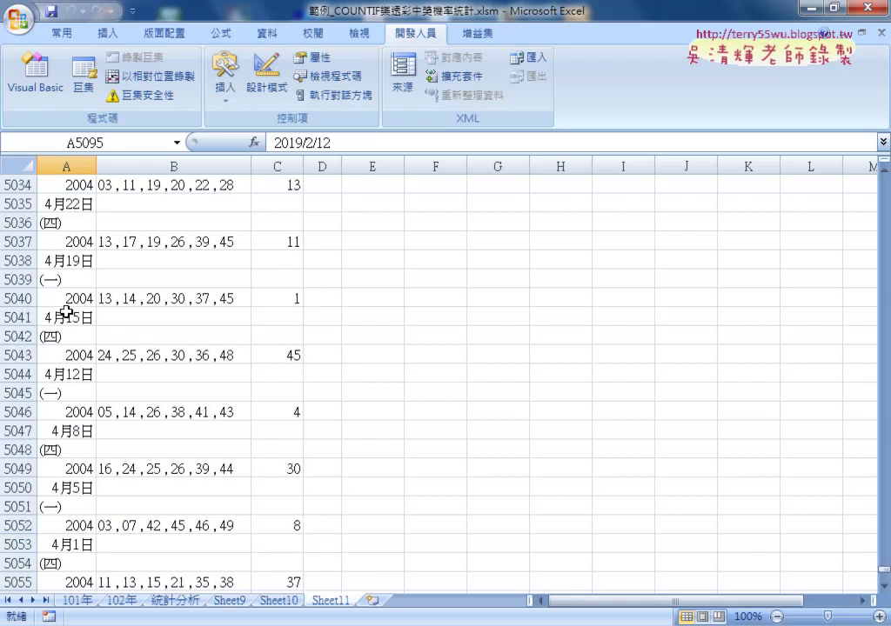
scroll(65, 312, "up", 4)
scroll(65, 312, "up", 3)
scroll(65, 311, "up", 3)
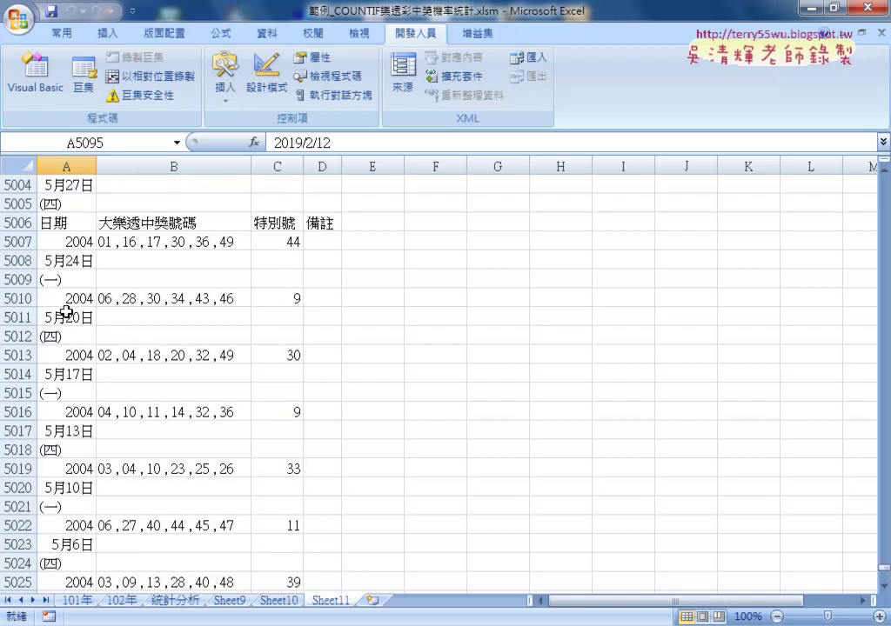
left_click(71, 223)
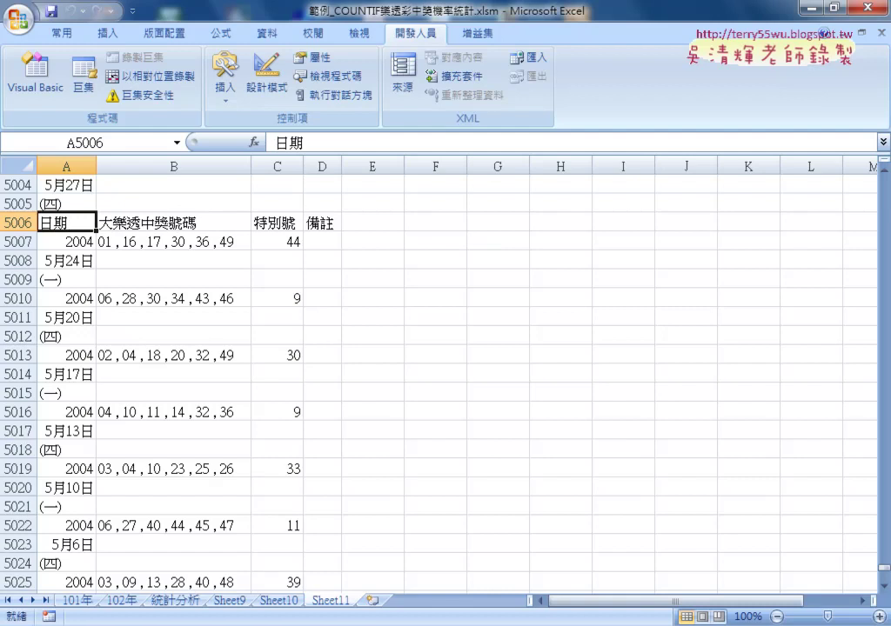
mouse_move(322, 596)
left_click(383, 555)
Clear the Rows(i).Delete breakpoint and let 刪除日期列 finish removing all 日期 rows.
left_click(447, 371)
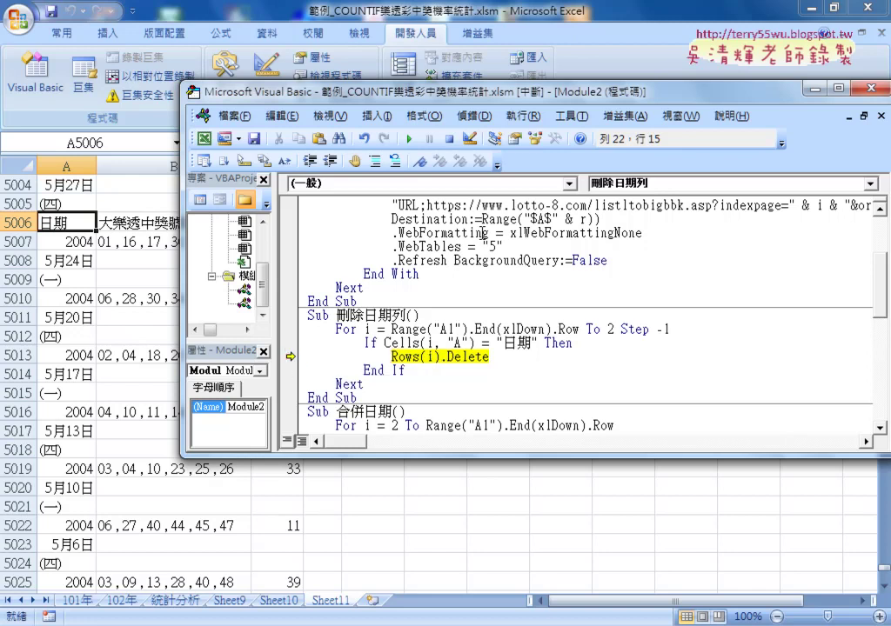
left_click(407, 138)
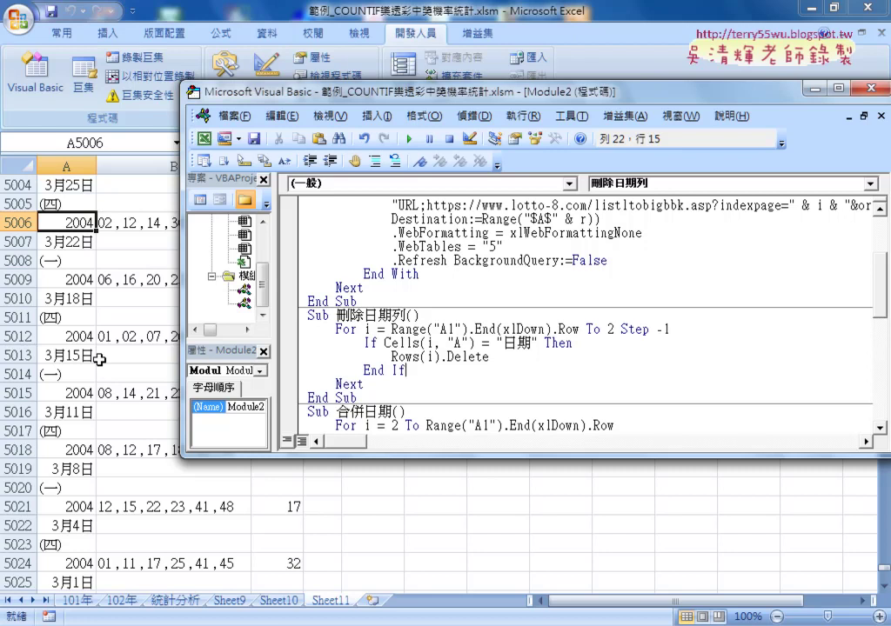
left_click(98, 322)
scroll(97, 325, "up", 5)
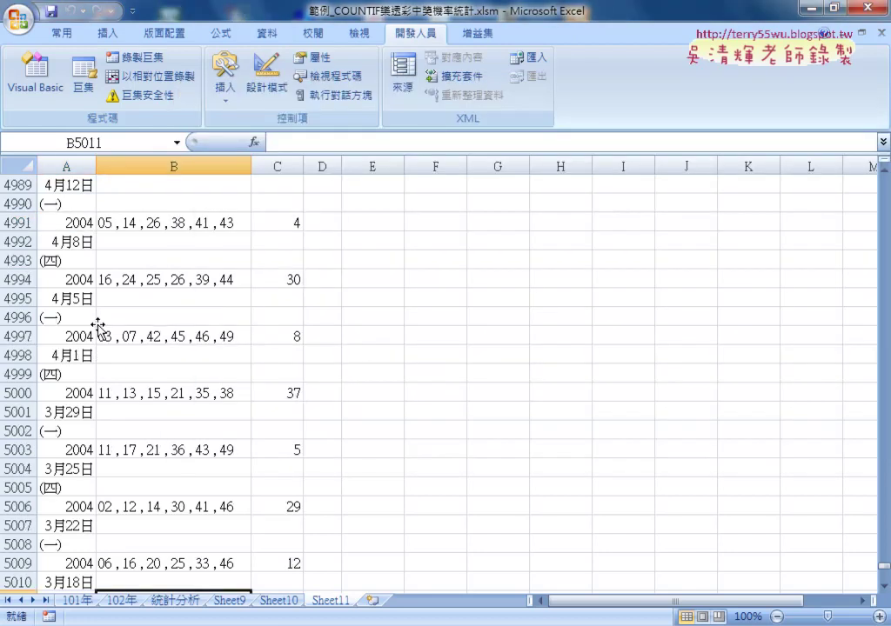
scroll(231, 339, "up", 5)
mouse_move(883, 564)
left_mouse_down()
mouse_move(883, 196)
mouse_move(869, 179)
left_mouse_up()
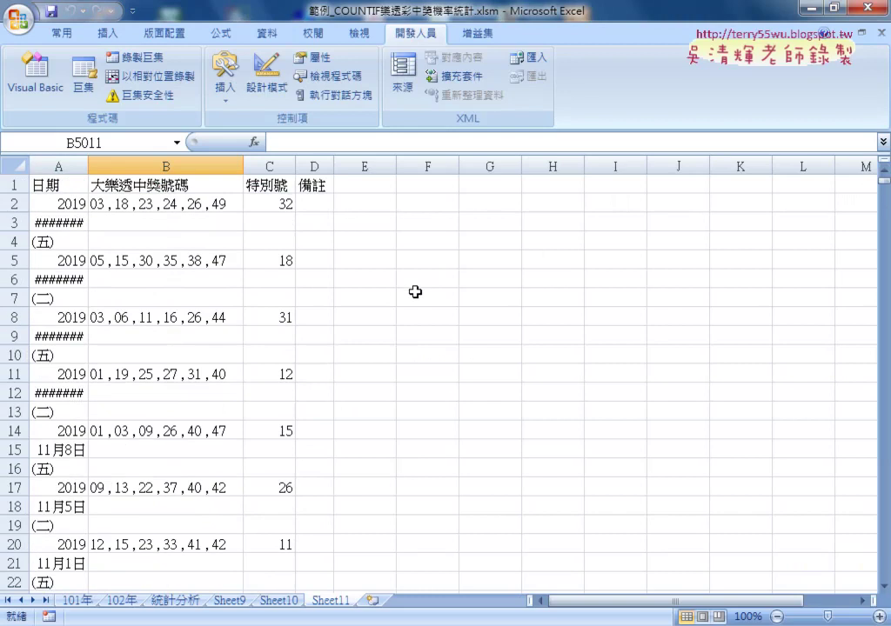
left_click_drag(89, 166, 110, 165)
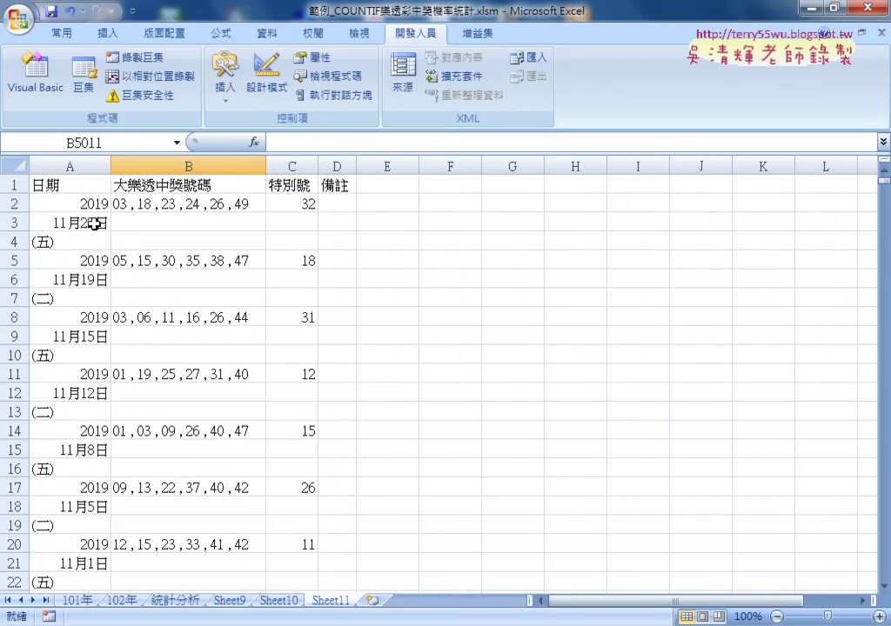
left_click(74, 203)
left_click(87, 223)
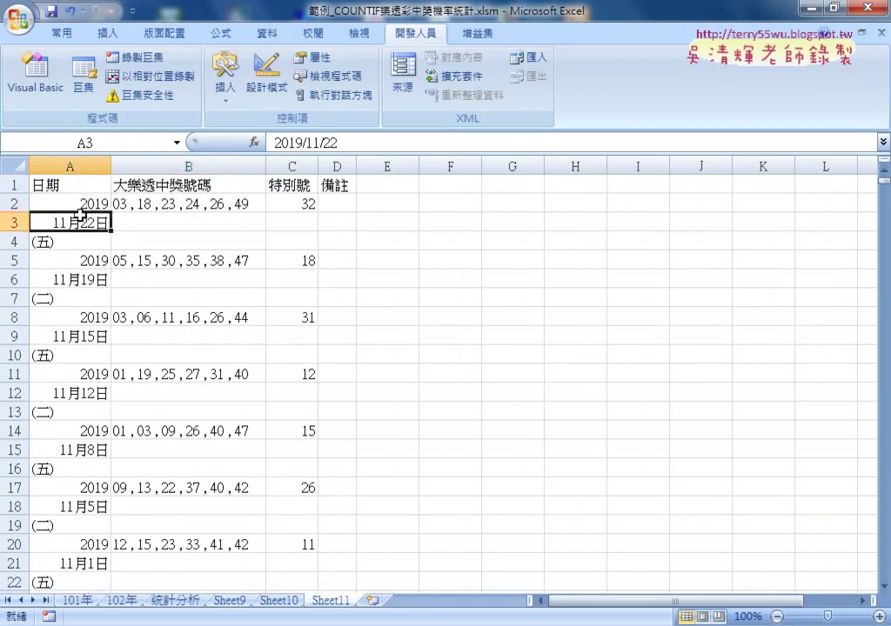
left_click(13, 204)
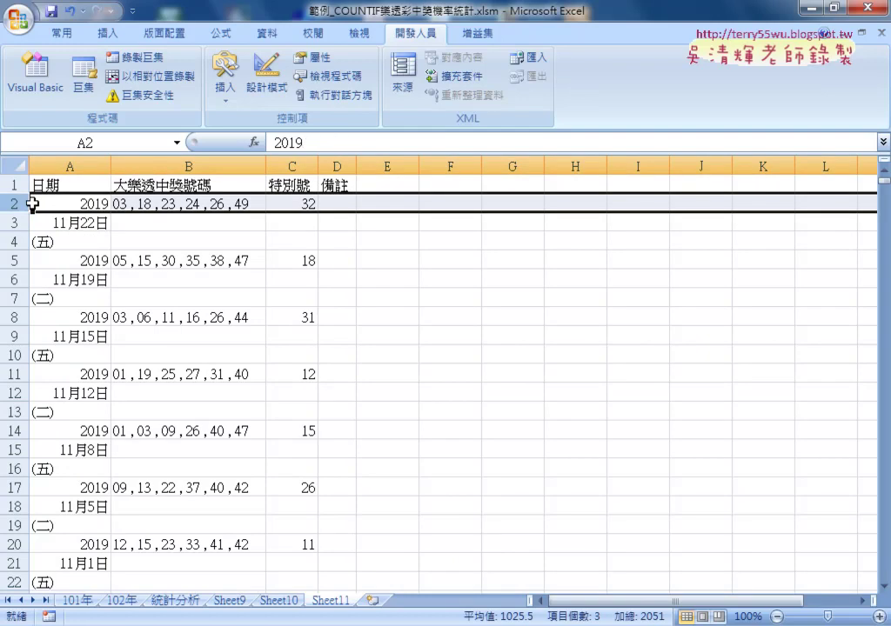
left_click(61, 205)
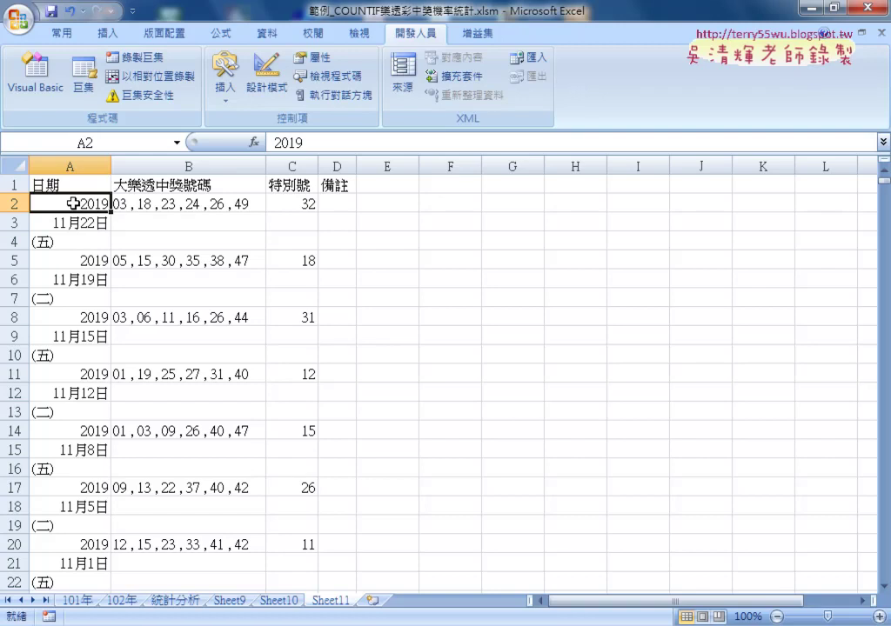
left_click(96, 222)
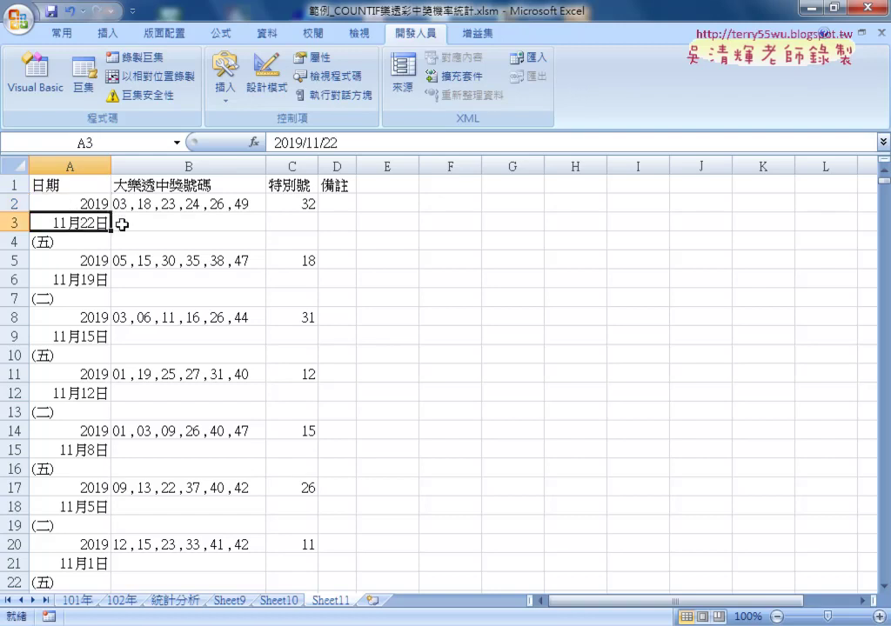
left_click(78, 203)
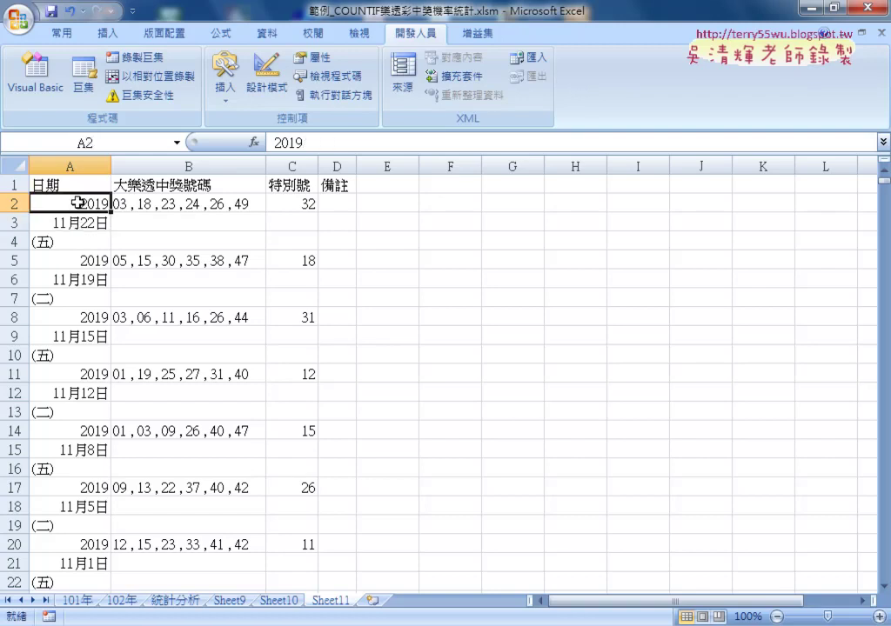
left_click(77, 223)
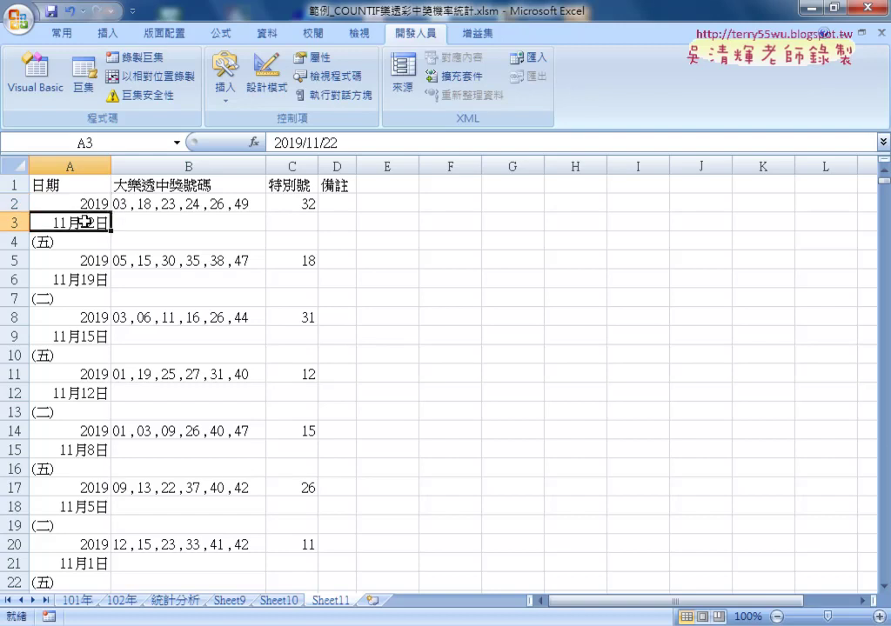
left_click(77, 202)
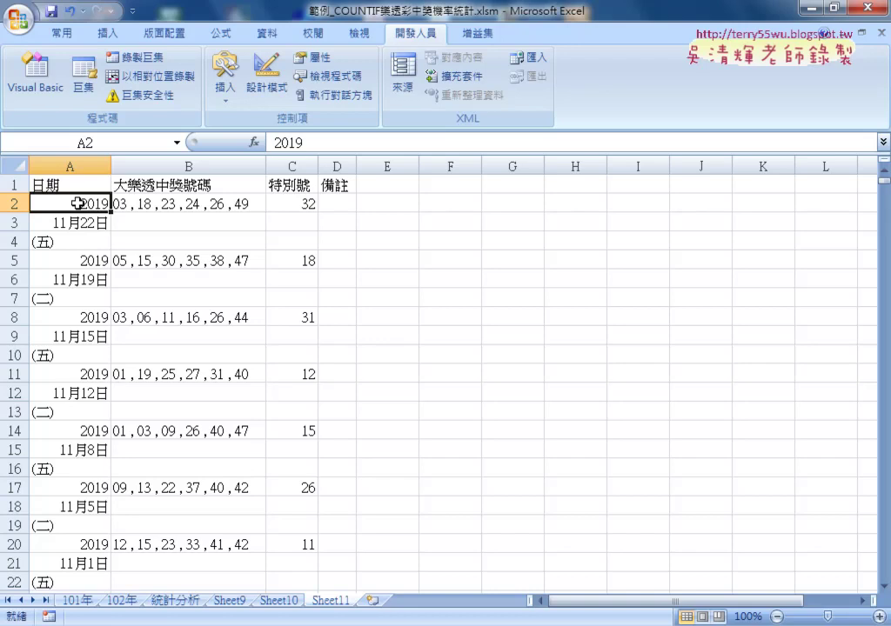
left_click(84, 223)
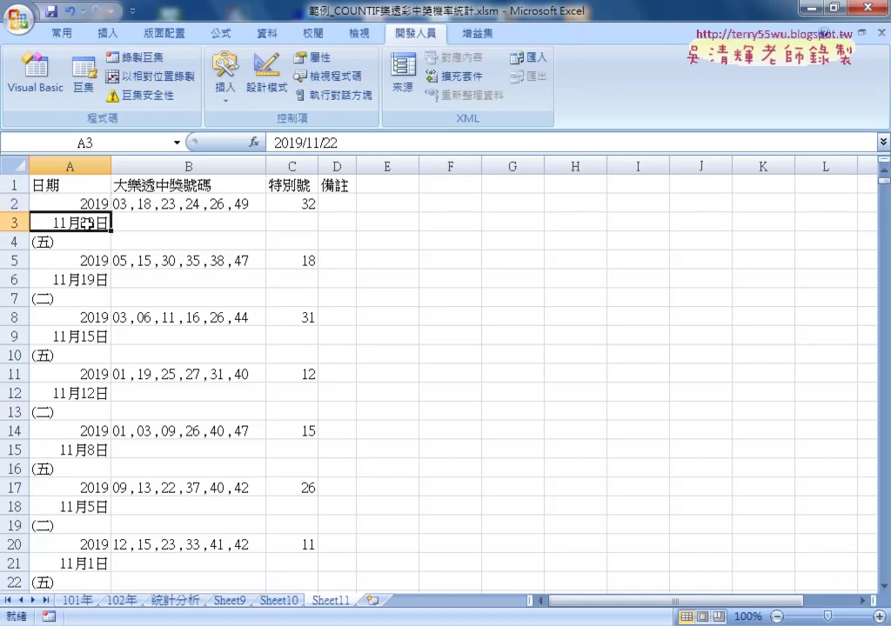
left_click(76, 238)
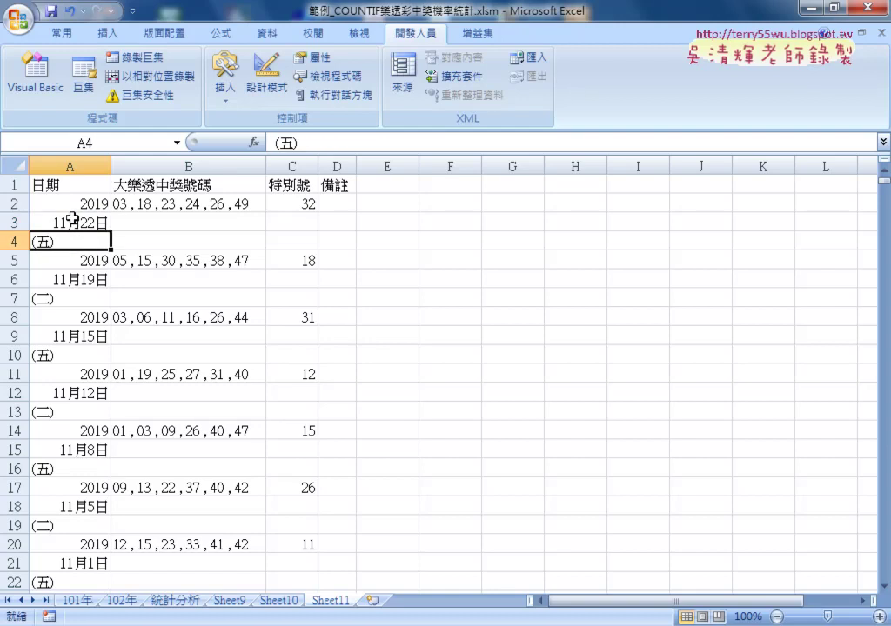
left_click(78, 258)
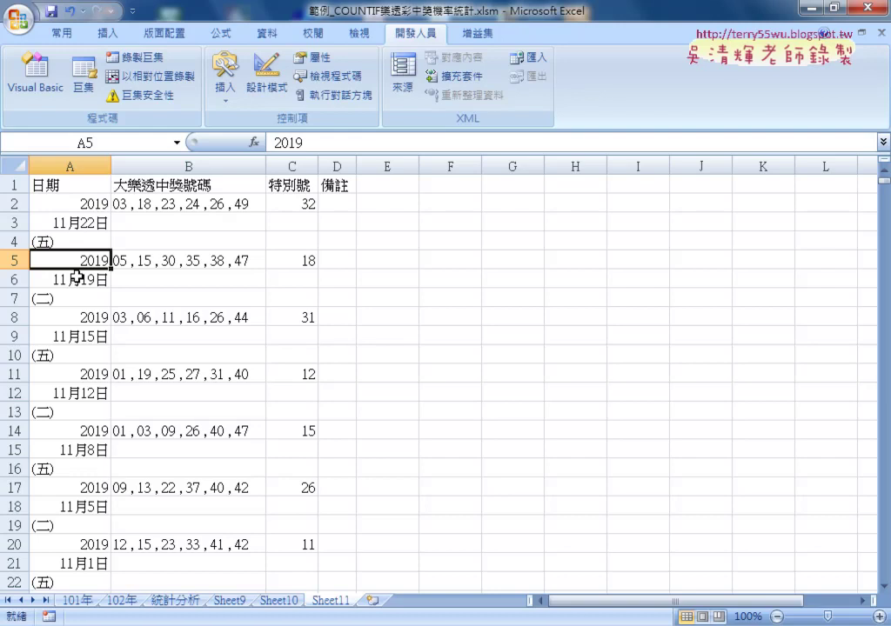
left_click(82, 203)
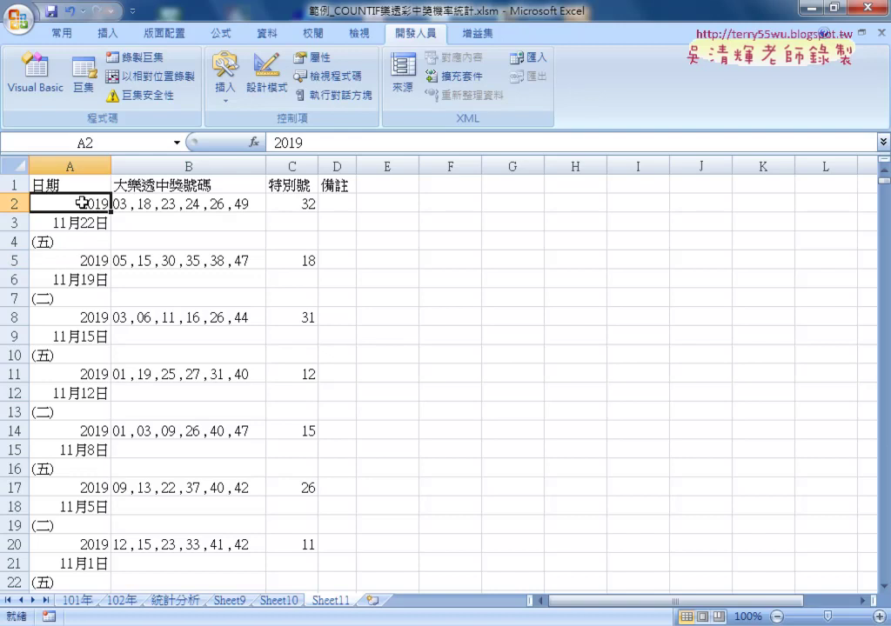
left_click(87, 260)
left_click(96, 319)
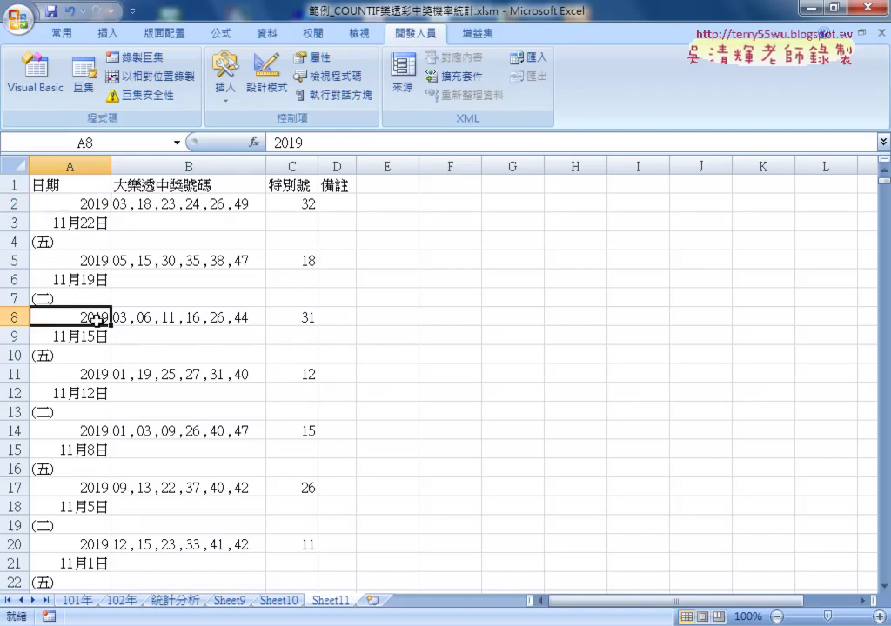
left_click(91, 375)
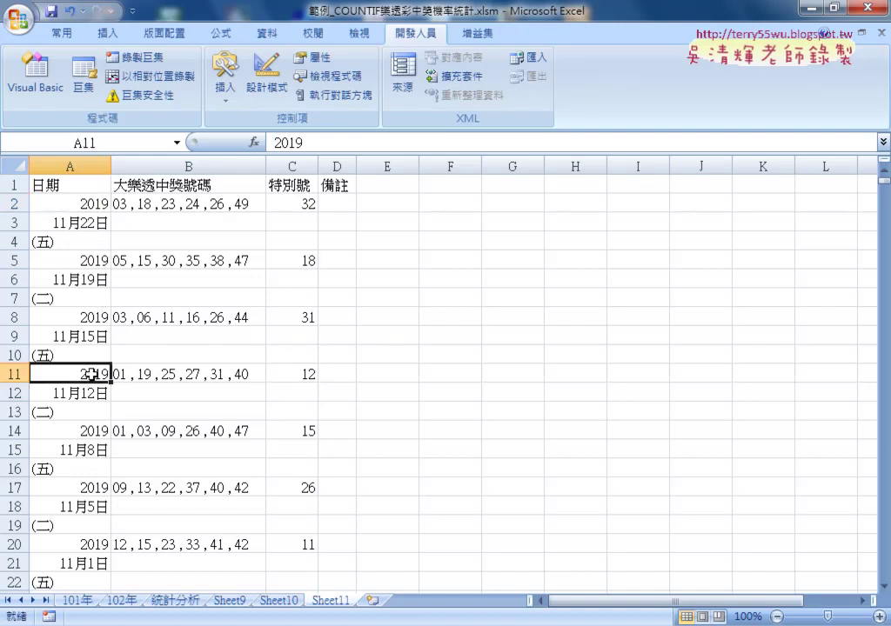
left_click(79, 430)
left_click(79, 209)
left_click(87, 259)
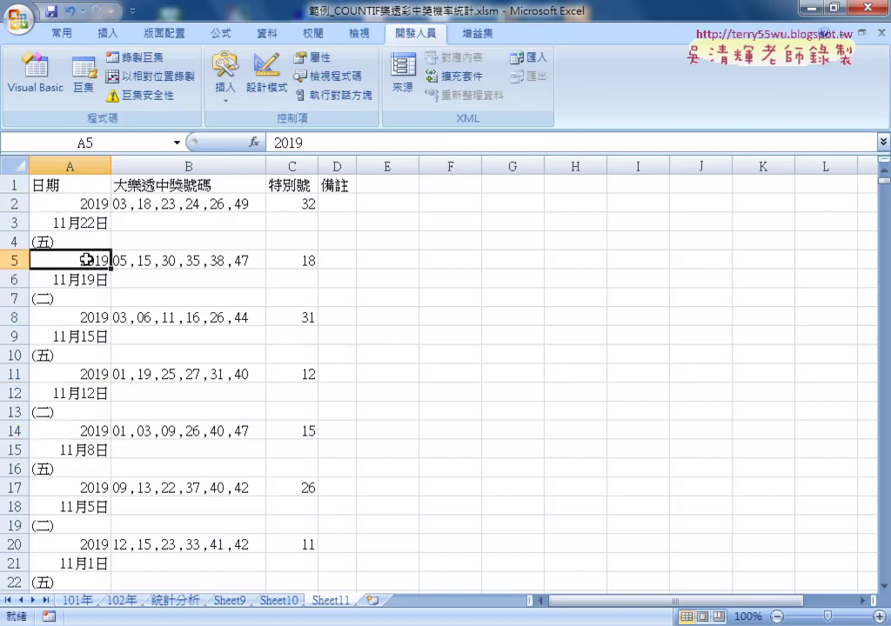
left_click(91, 207)
left_click(87, 259)
left_click(91, 313)
left_click(85, 372)
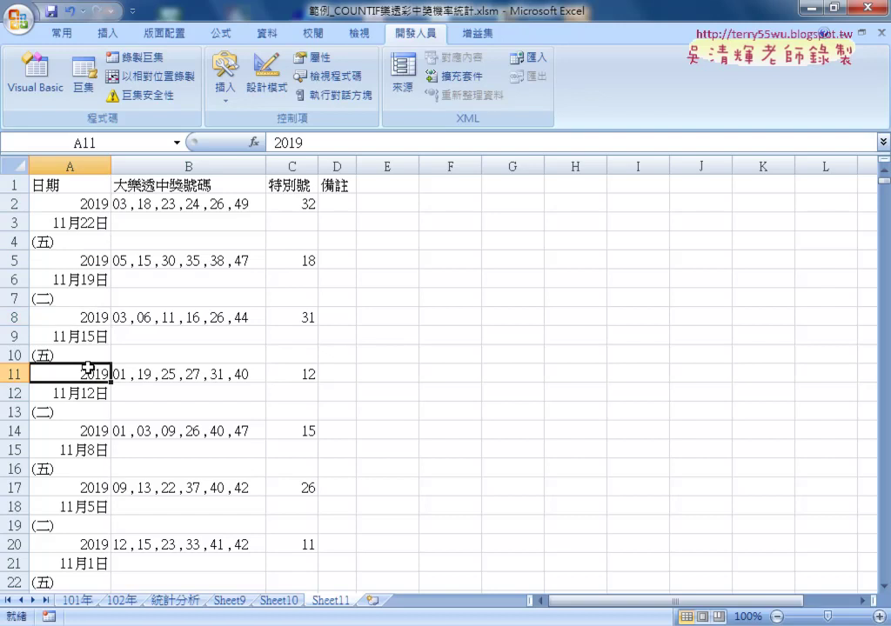
left_click(87, 314)
left_click(84, 372)
left_click(88, 204)
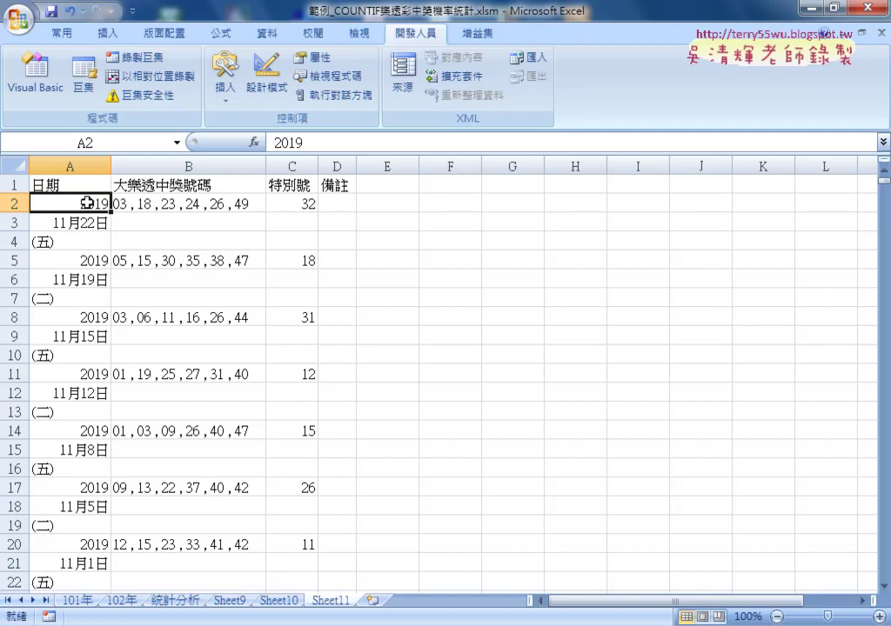
mouse_move(24, 193)
left_mouse_down()
mouse_move(10, 202)
mouse_move(26, 216)
left_mouse_up()
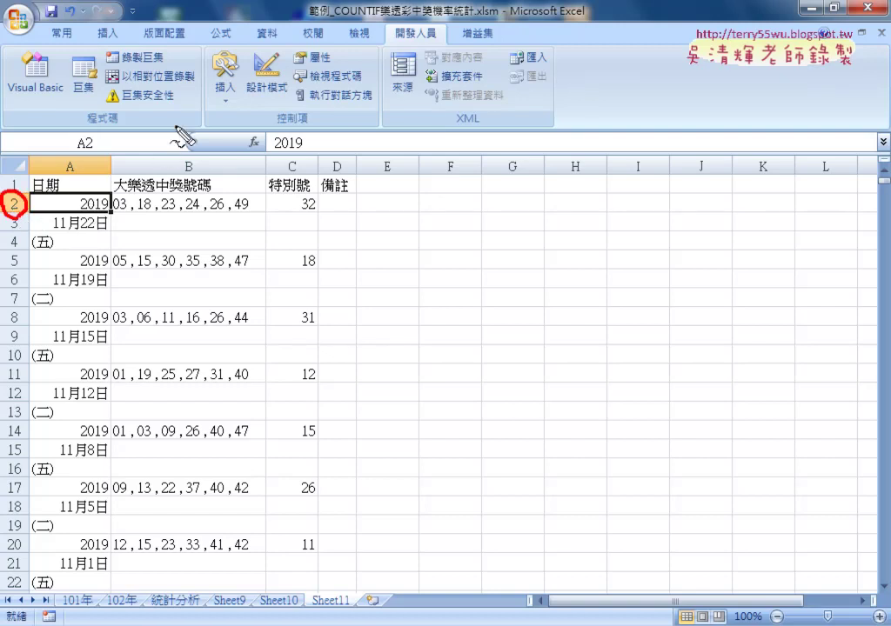
left_click_drag(177, 123, 179, 139)
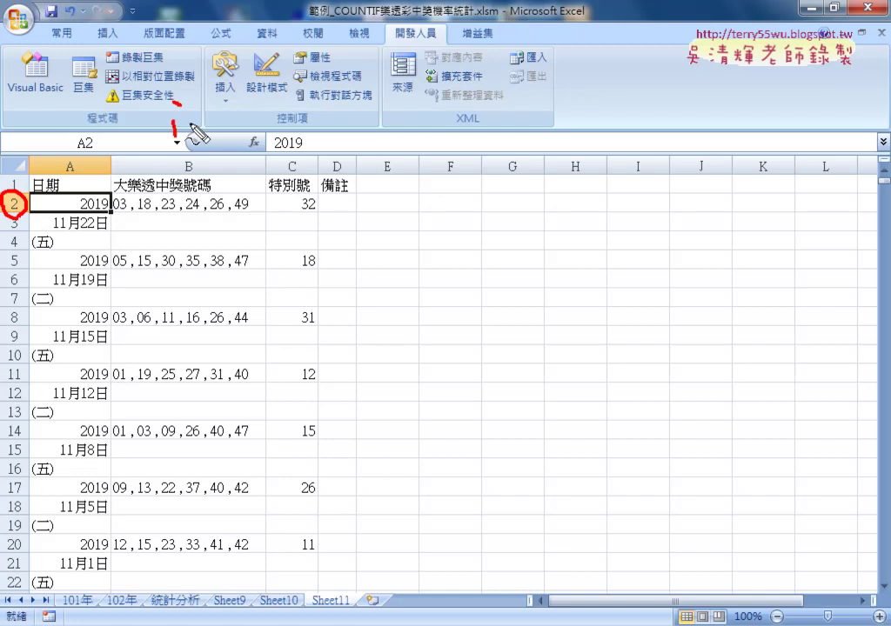
left_click_drag(173, 99, 183, 108)
left_click_drag(191, 123, 239, 135)
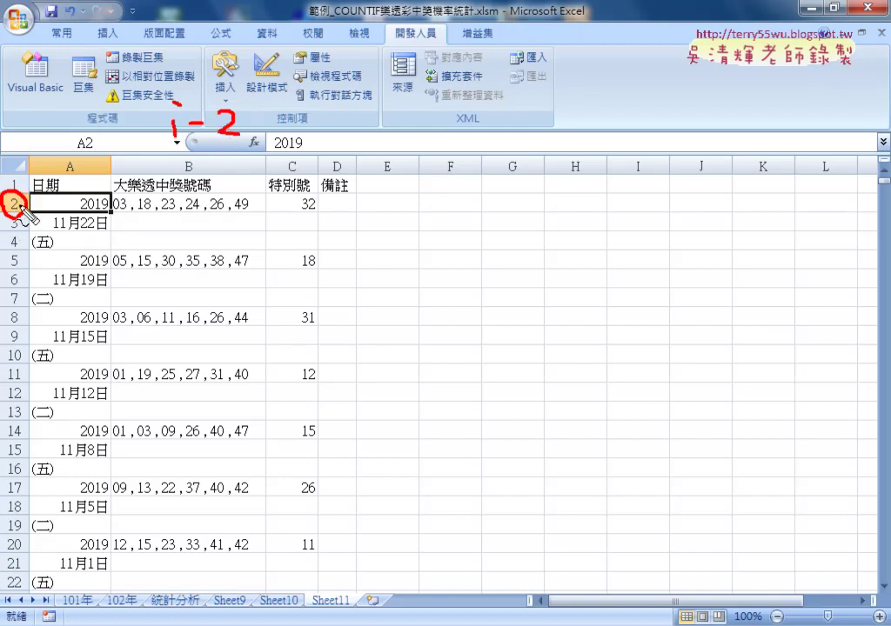
left_click_drag(178, 147, 248, 145)
left_click_drag(205, 52, 202, 54)
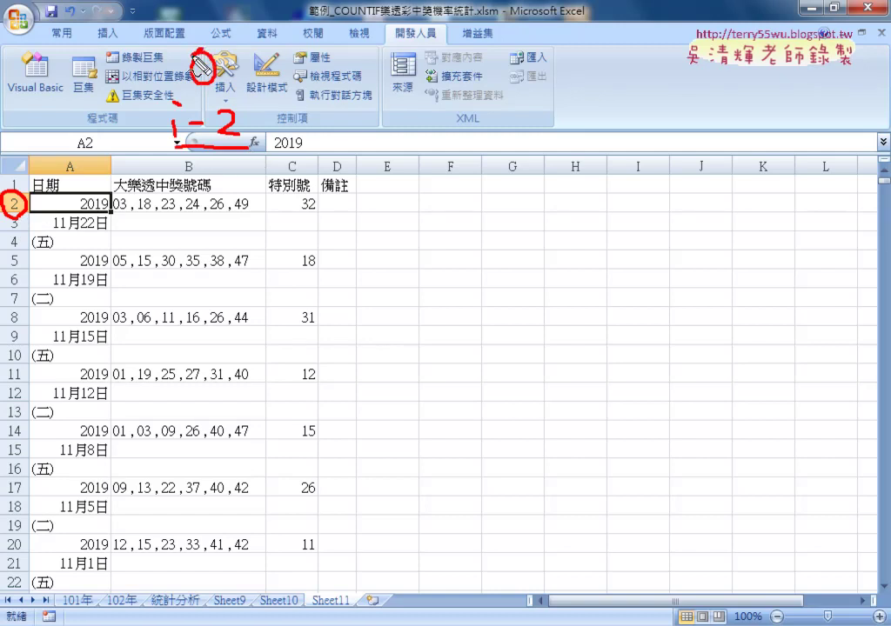
left_click_drag(288, 91, 331, 91)
left_click_drag(357, 45, 353, 85)
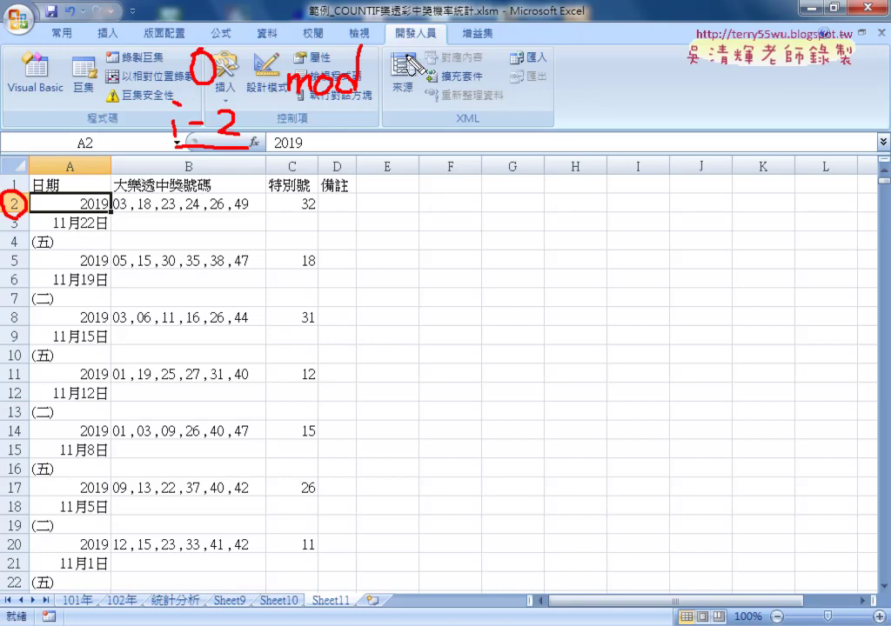
left_click_drag(405, 58, 411, 84)
left_click_drag(203, 97, 219, 97)
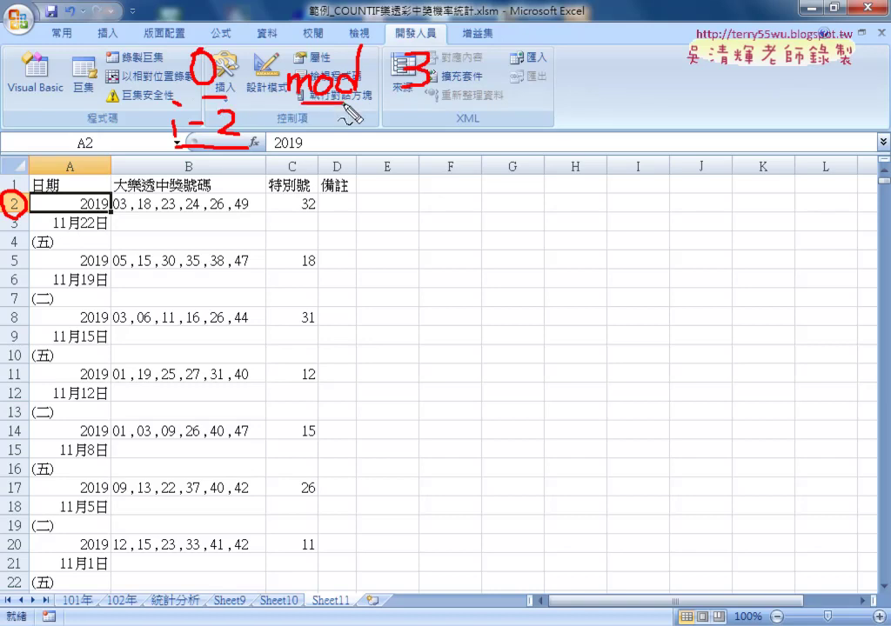
left_click_drag(300, 102, 365, 100)
left_click_drag(396, 100, 435, 99)
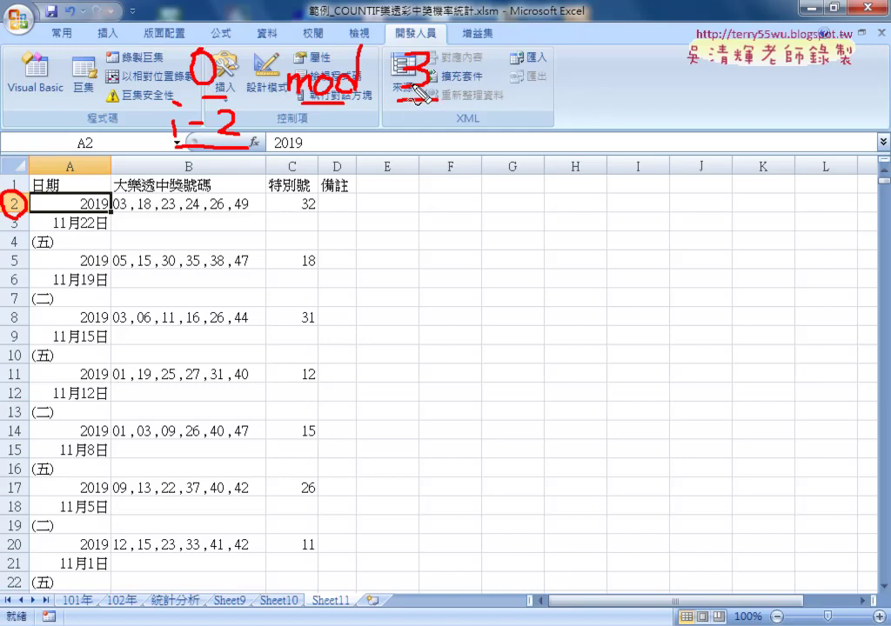
left_click_drag(520, 63, 525, 66)
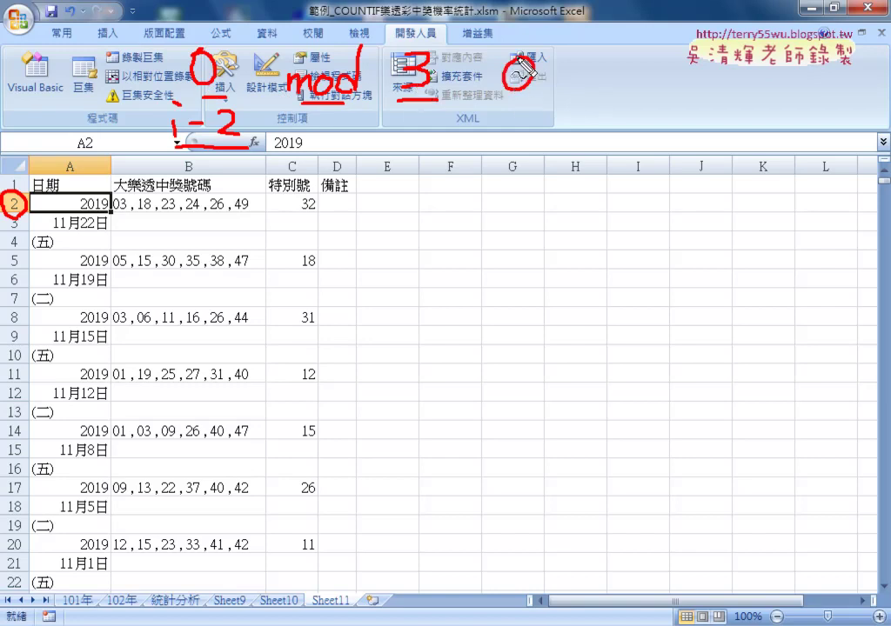
left_click_drag(19, 251, 21, 266)
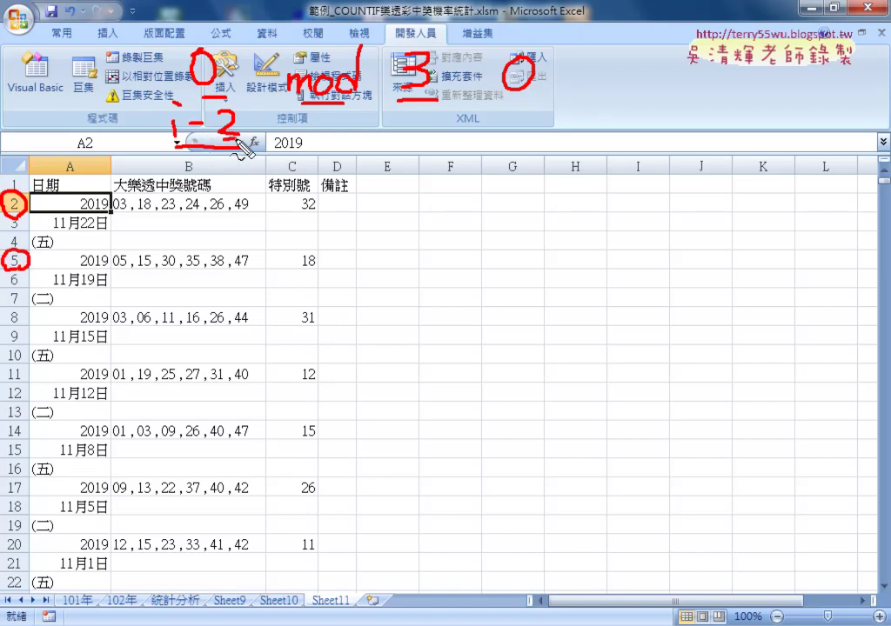
left_click_drag(191, 166, 193, 184)
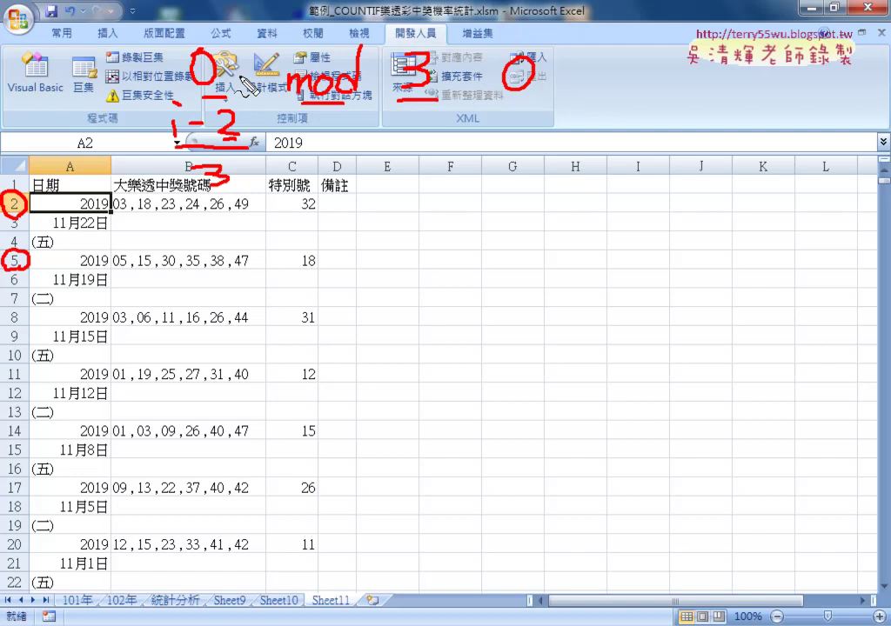
mouse_move(261, 160)
left_mouse_down()
mouse_move(246, 197)
mouse_move(275, 193)
left_mouse_up()
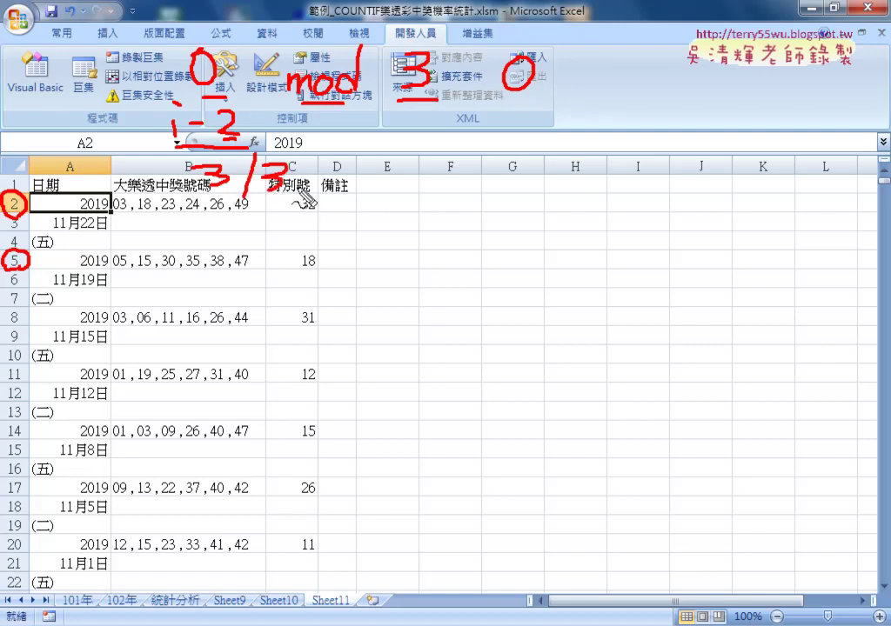
left_click_drag(493, 101, 512, 100)
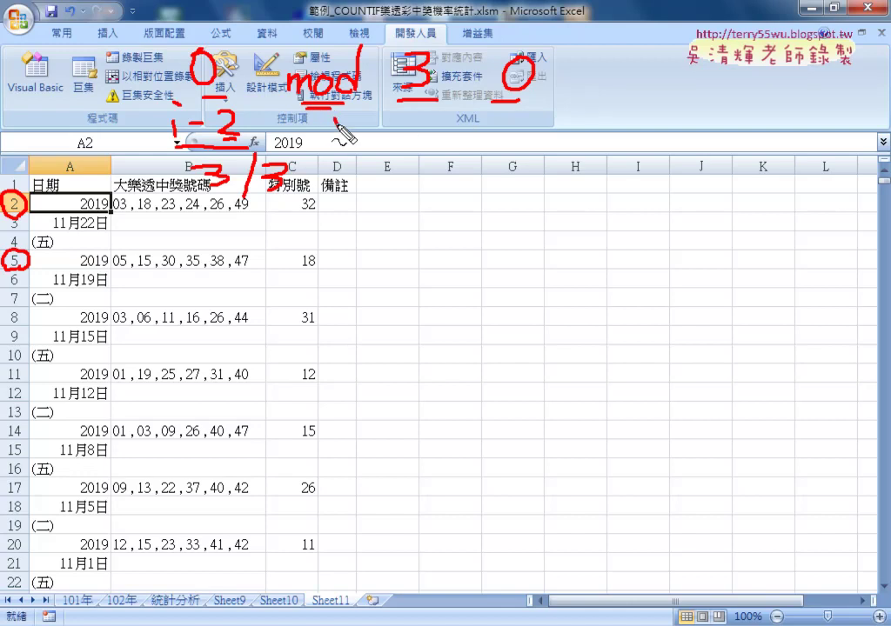
left_click_drag(333, 103, 493, 108)
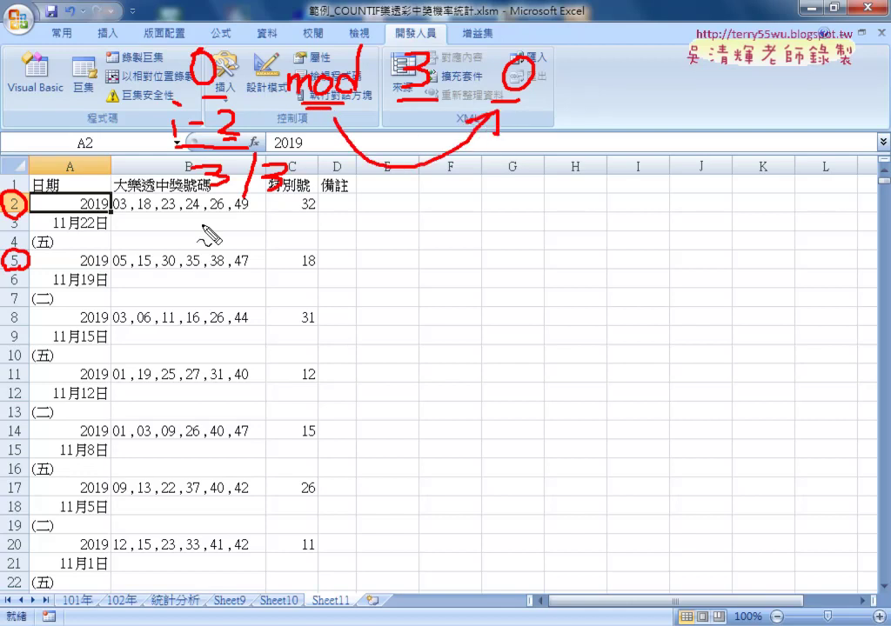
mouse_move(107, 280)
left_mouse_down()
mouse_move(131, 276)
mouse_move(118, 270)
left_mouse_up()
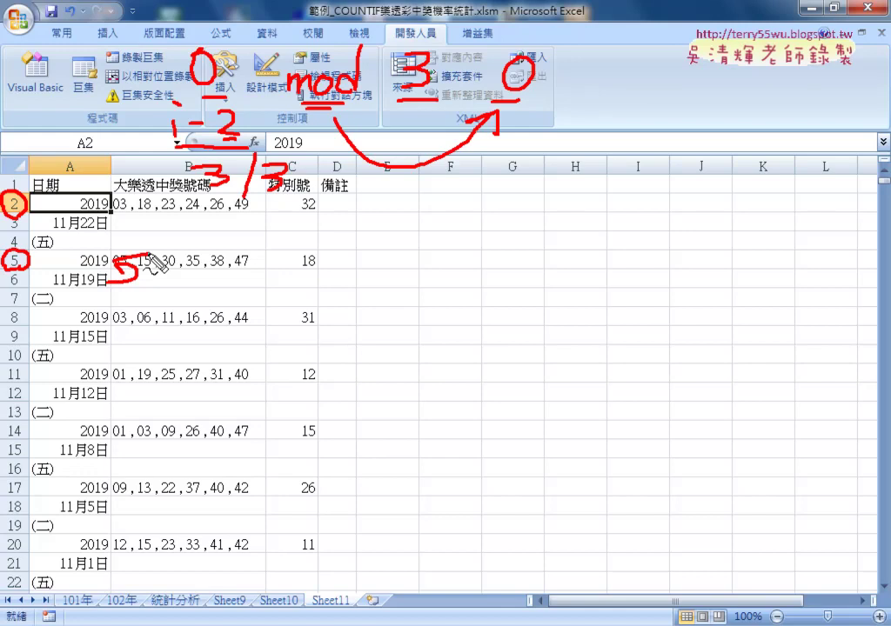
key("Escape")
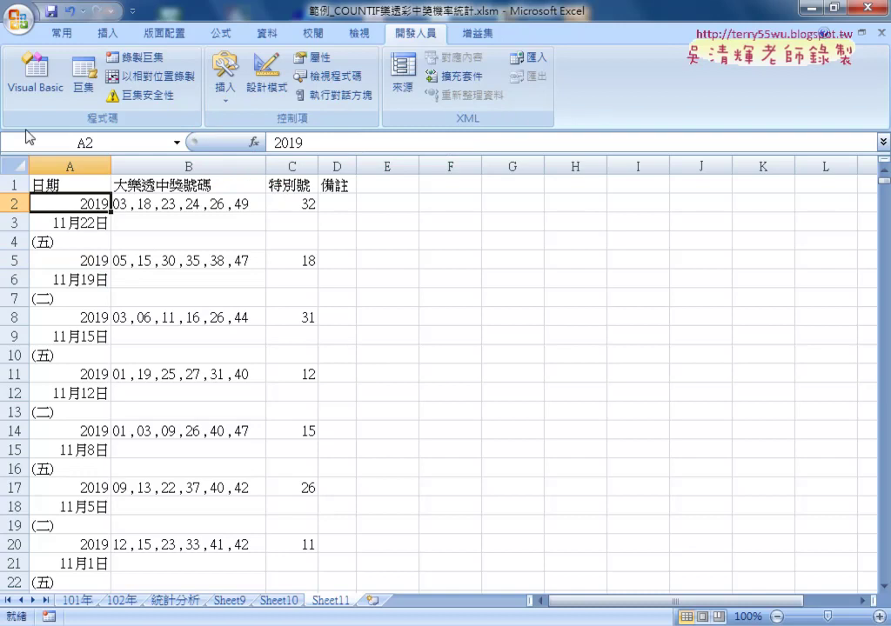
left_click(35, 74)
scroll(432, 329, "down", 1)
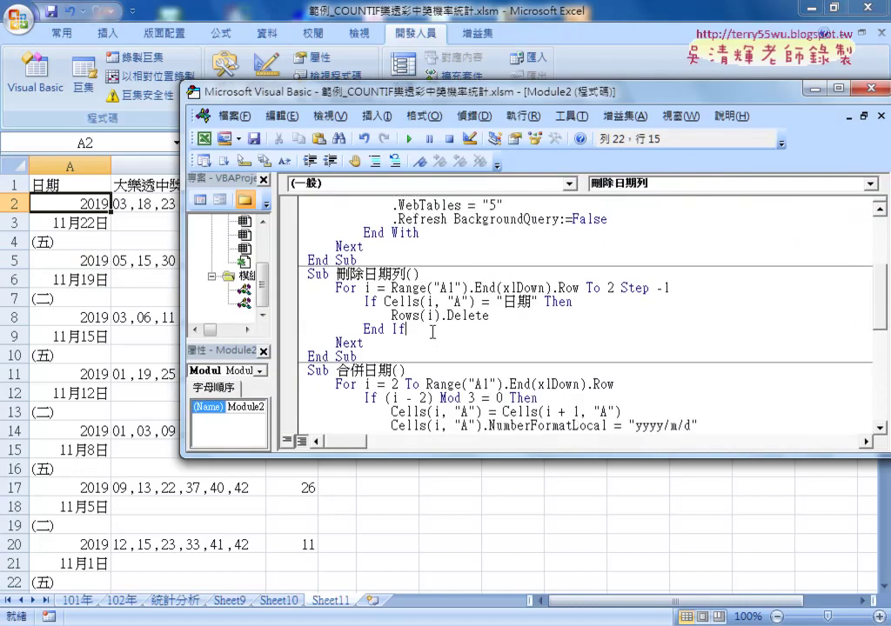
scroll(455, 343, "down", 1)
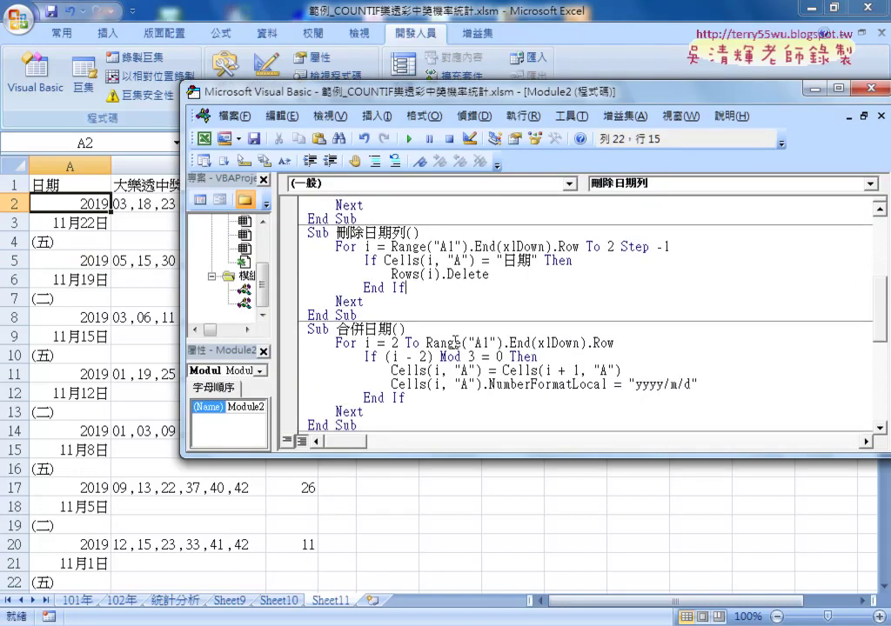
scroll(363, 288, "down", 1)
double_click(363, 287)
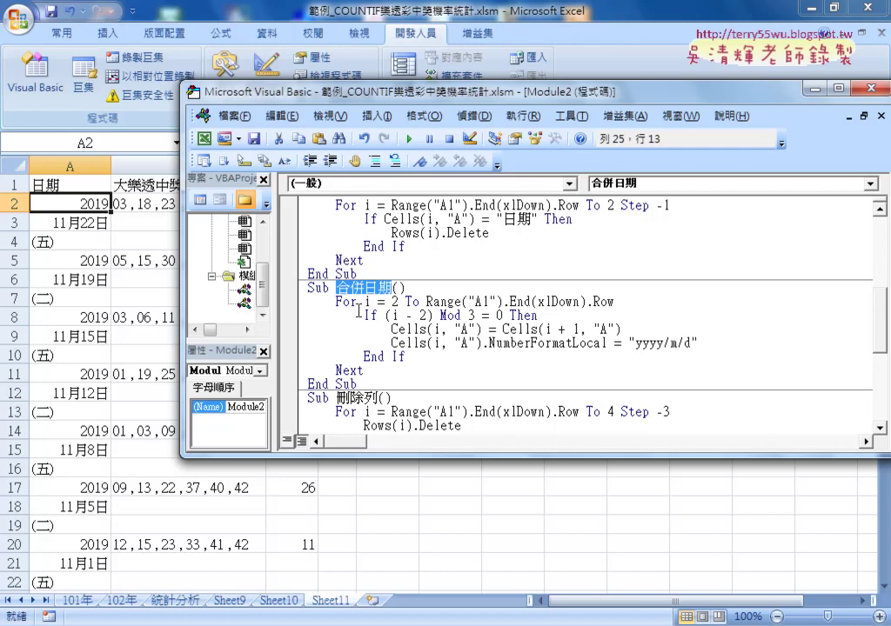
double_click(368, 301)
double_click(394, 301)
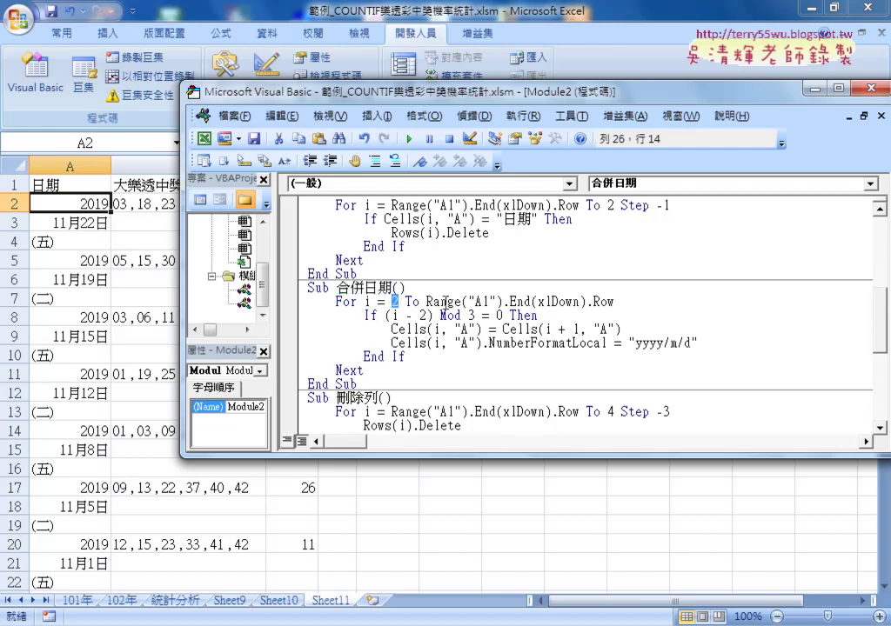
left_click_drag(426, 301, 630, 304)
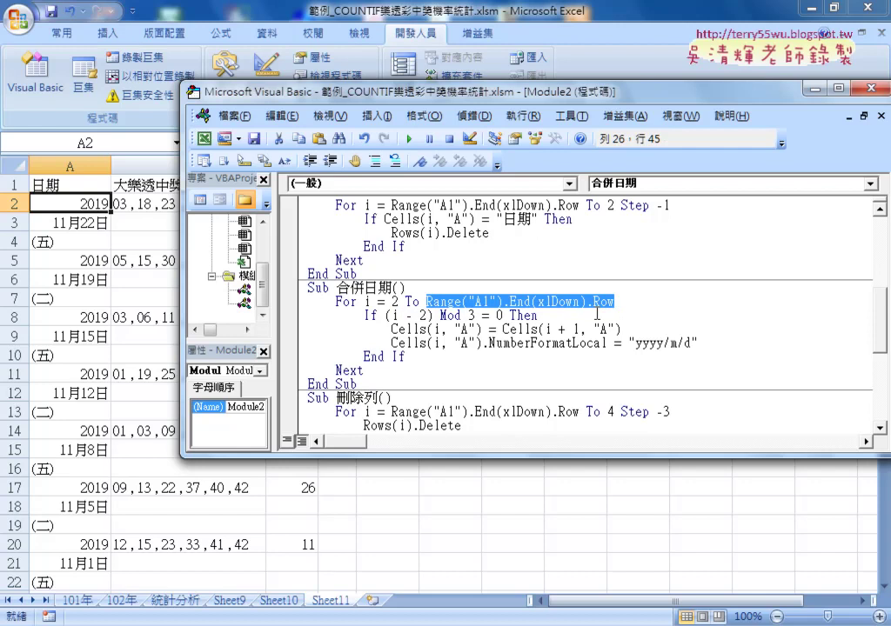
double_click(371, 316)
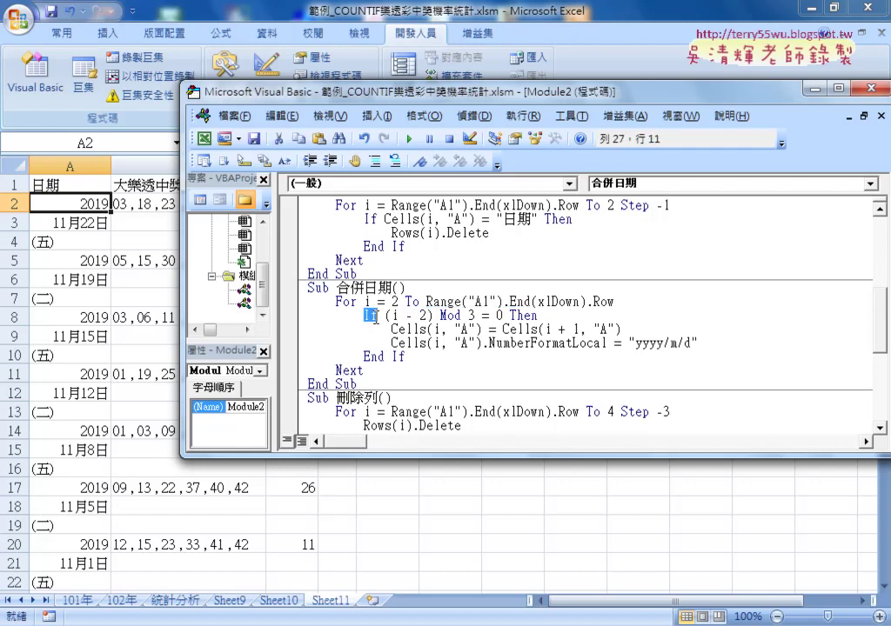
left_click_drag(384, 315, 431, 315)
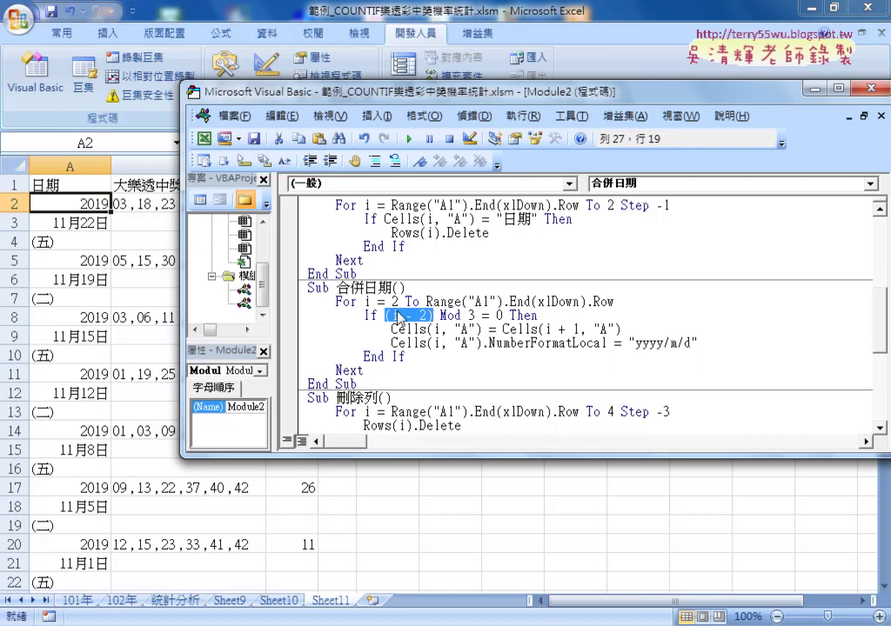
left_click_drag(475, 316, 440, 316)
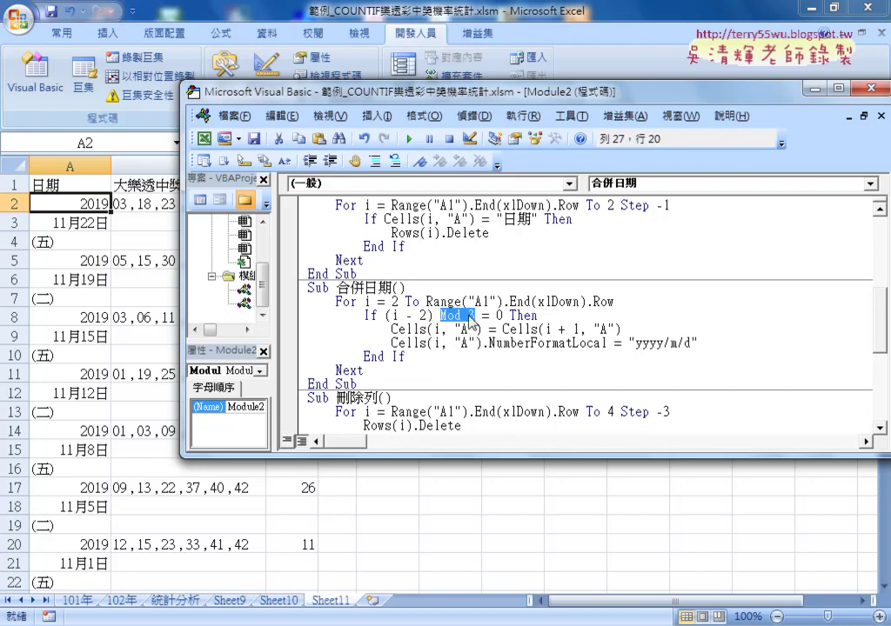
left_click_drag(502, 316, 481, 315)
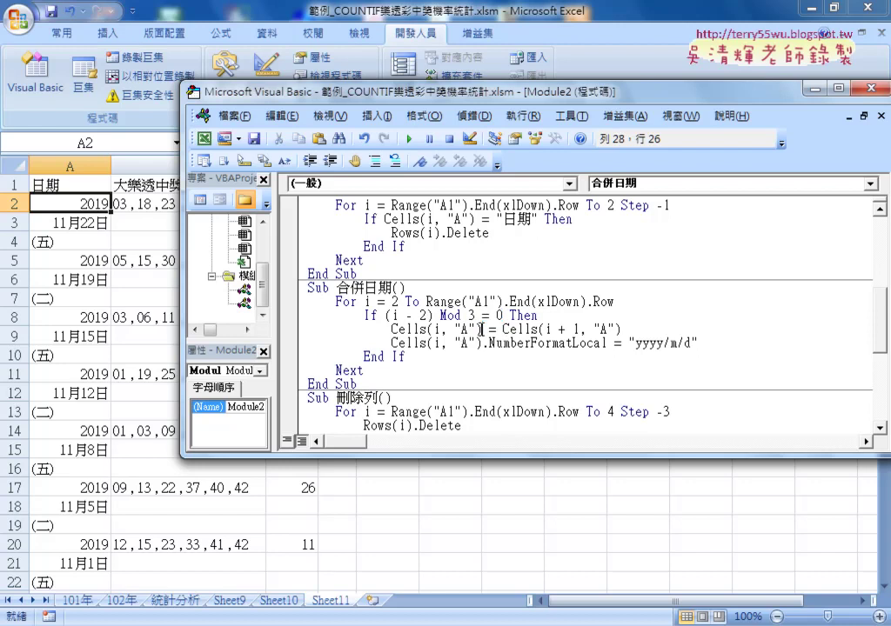
left_click_drag(481, 331, 391, 331)
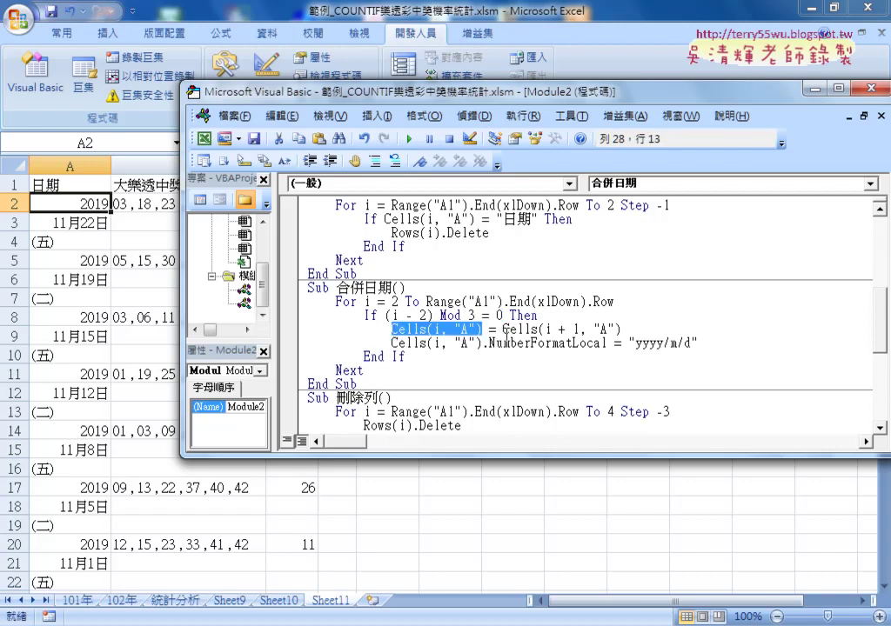
left_click_drag(501, 329, 620, 329)
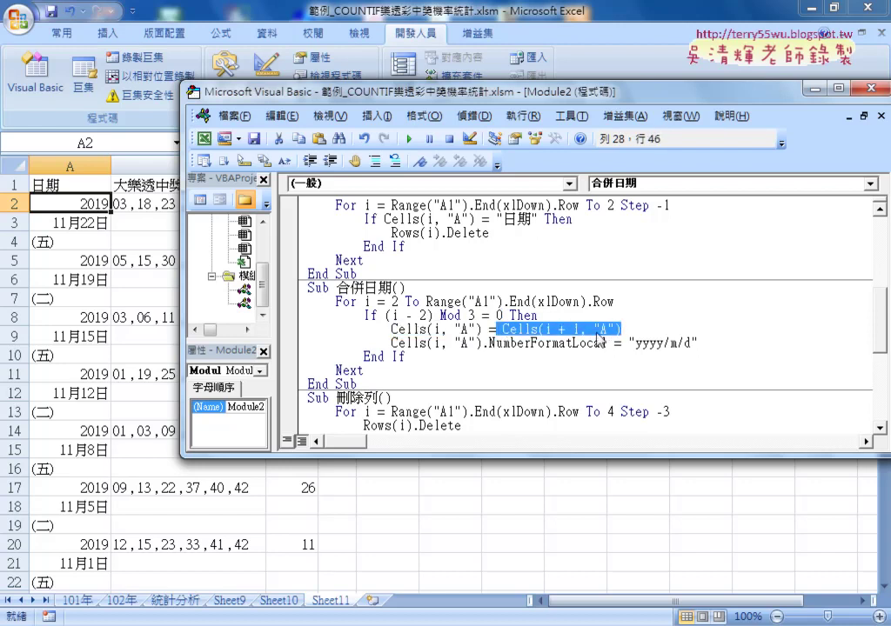
left_click_drag(598, 339, 583, 350)
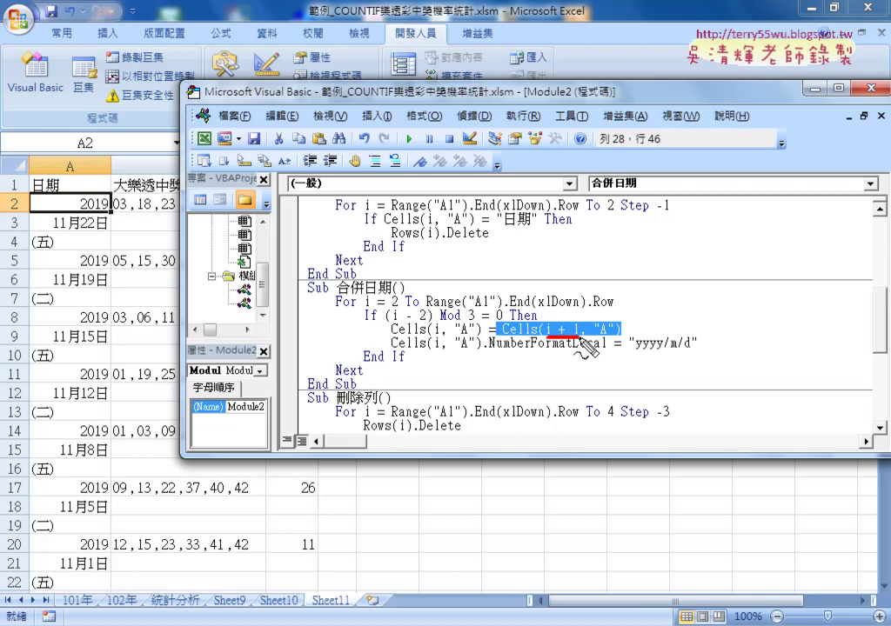
mouse_move(583, 348)
left_mouse_down()
mouse_move(468, 341)
mouse_move(83, 244)
mouse_move(139, 213)
mouse_move(154, 216)
mouse_move(146, 205)
left_mouse_up()
left_click(391, 343)
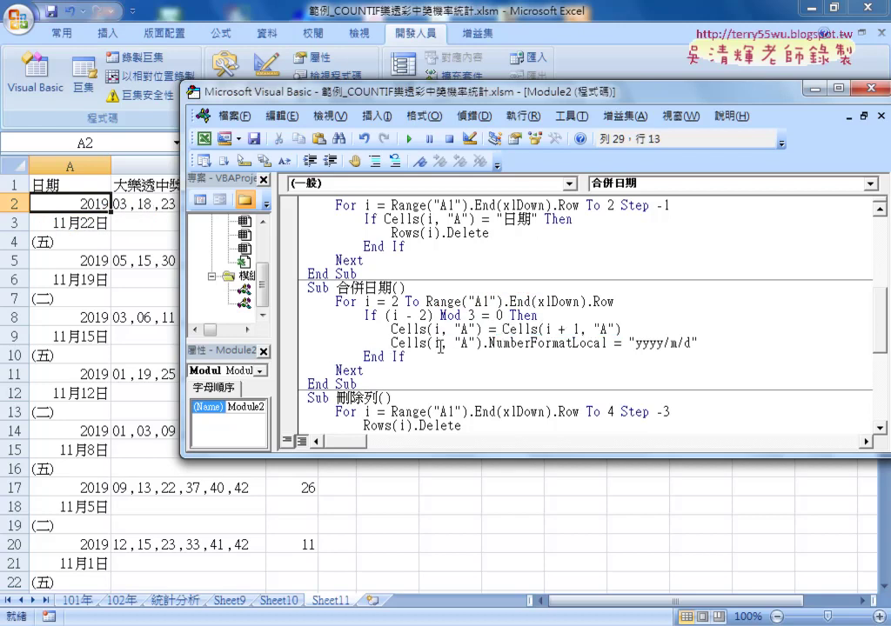
Comment out the NumberFormatLocal line, breakpoint the merge line, and run the macro.
type("'")
left_click(401, 357)
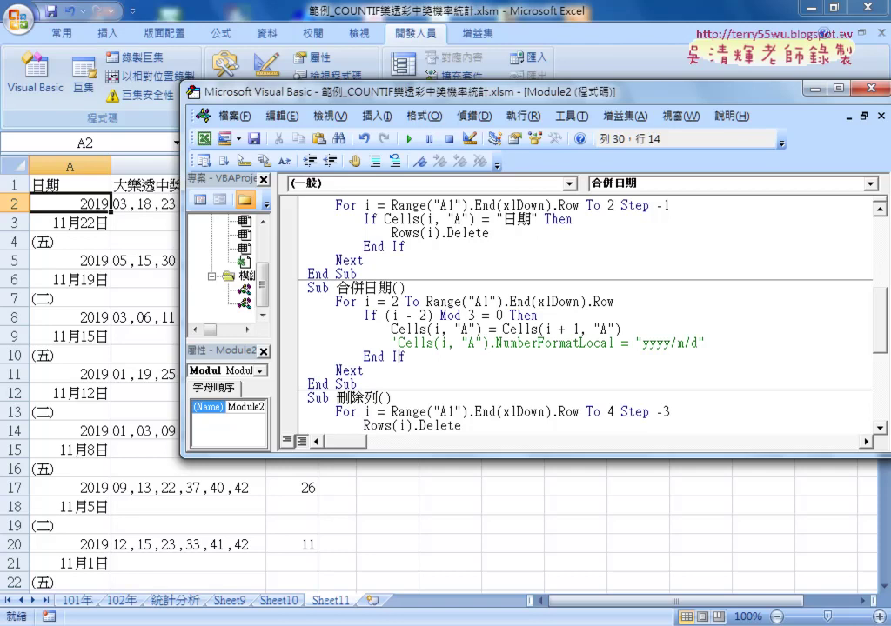
left_click(456, 328)
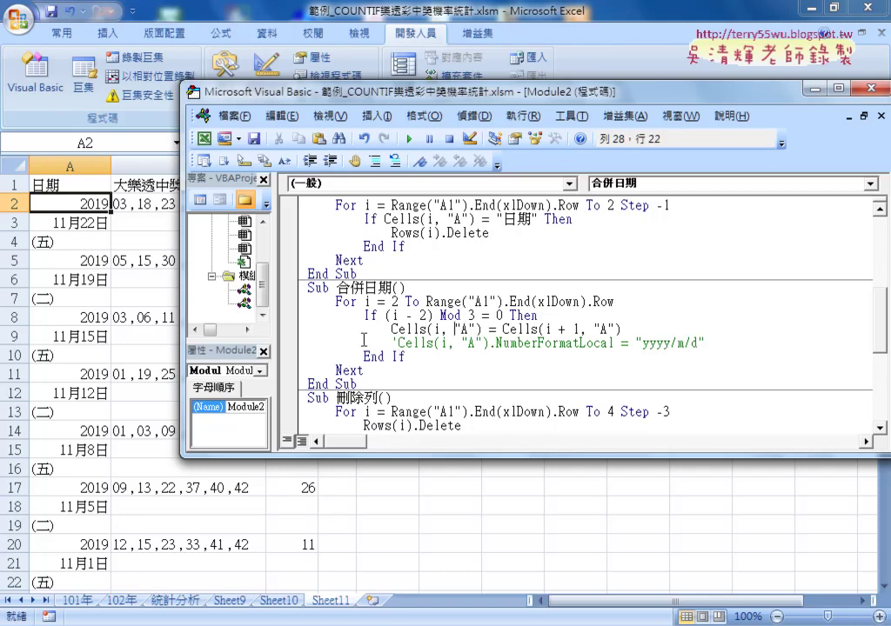
left_click(291, 329)
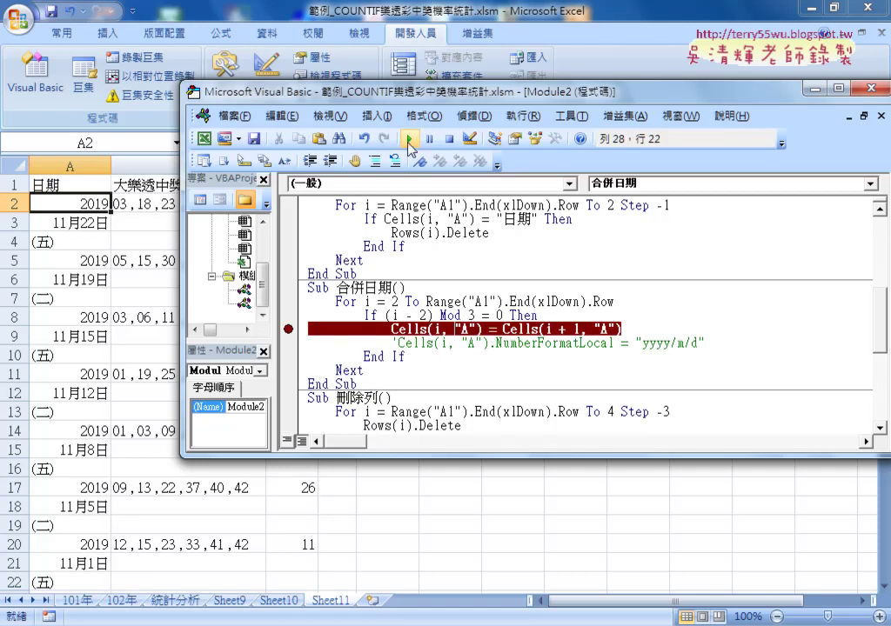
left_click(408, 139)
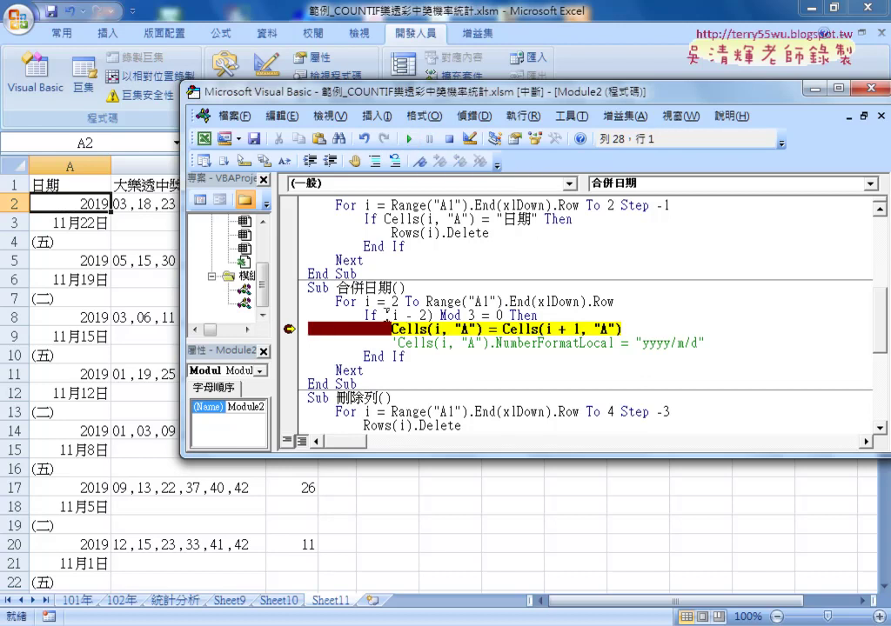
Inspect the (i - 2) Mod 3 = 0 condition and Cells(i + 1, "A"), then step once so A2 shows 43791.
mouse_move(396, 315)
left_click_drag(503, 314, 386, 316)
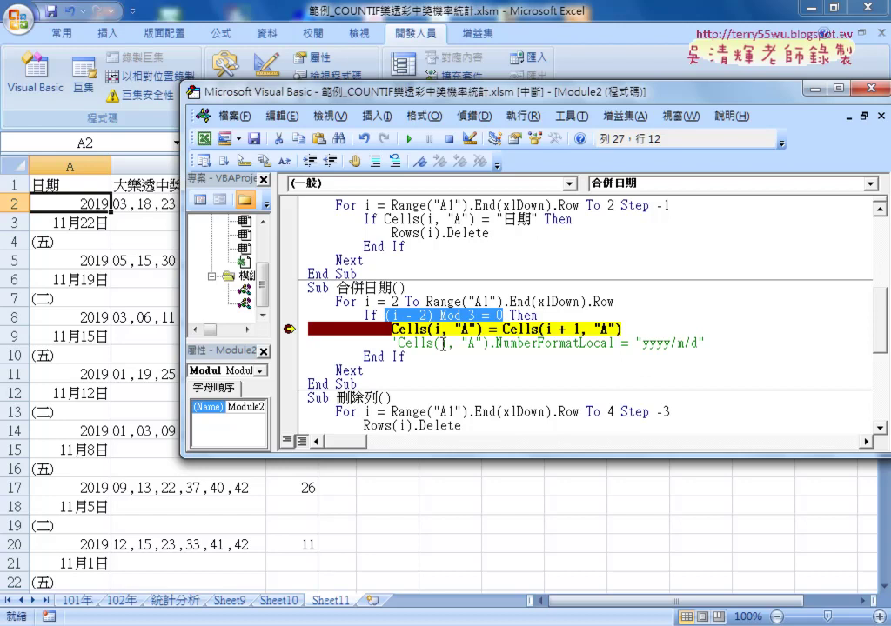
left_click(503, 329)
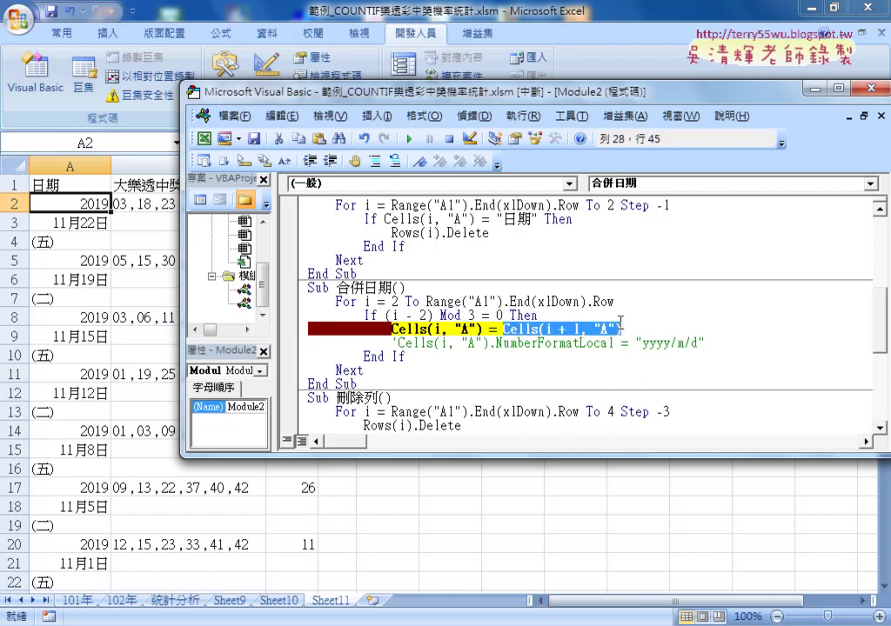
left_click_drag(620, 329, 507, 330)
mouse_move(529, 337)
key("F8")
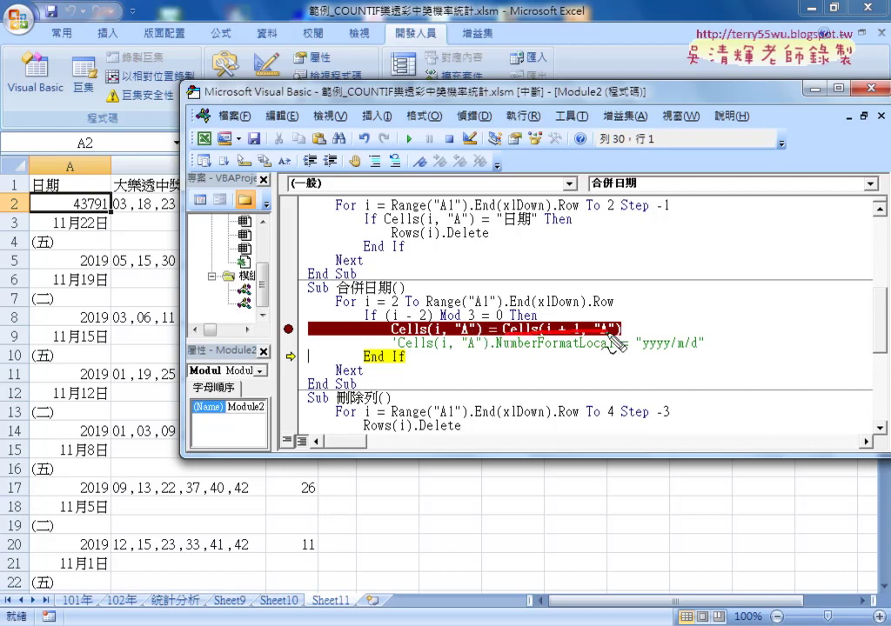
left_click_drag(561, 309, 459, 319)
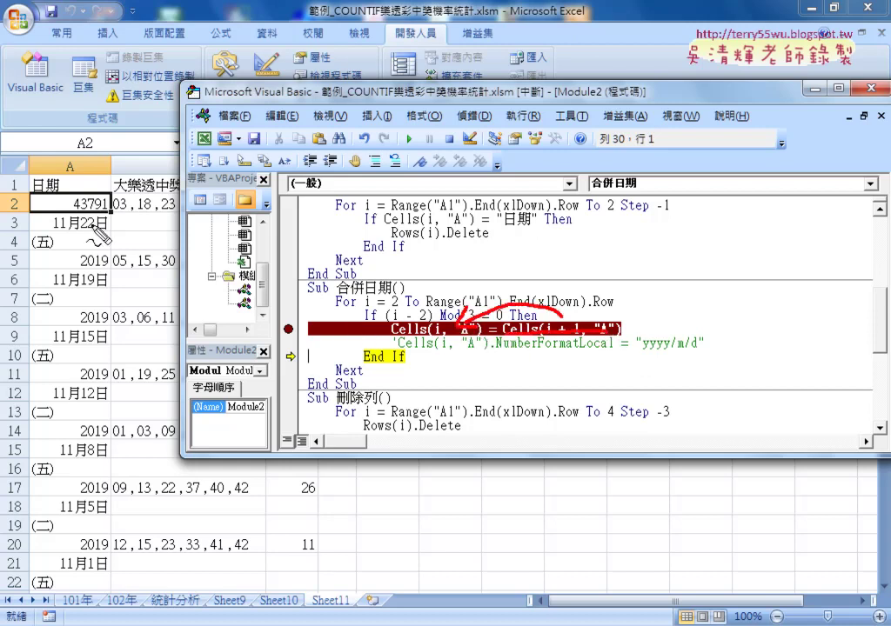
left_click_drag(96, 228, 115, 224)
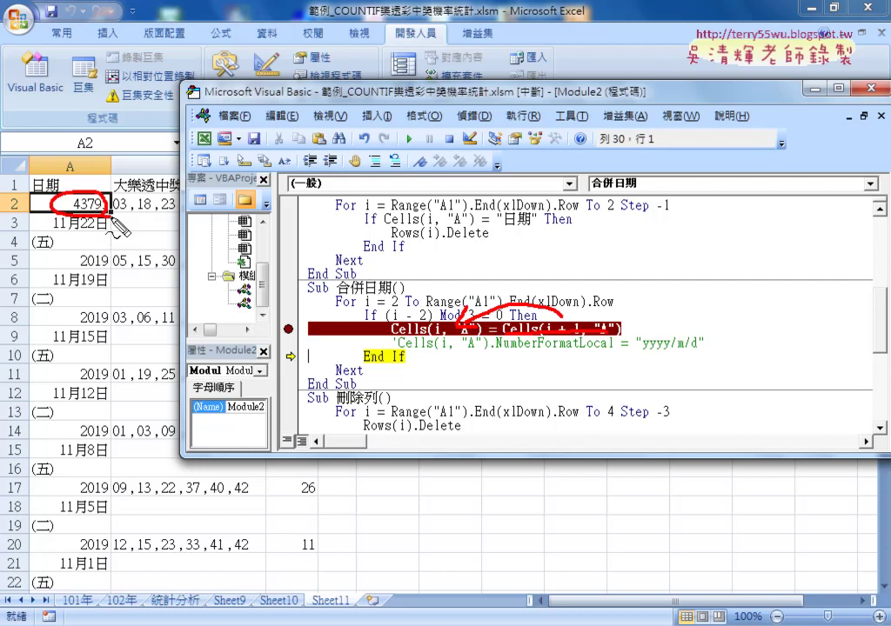
key("Escape")
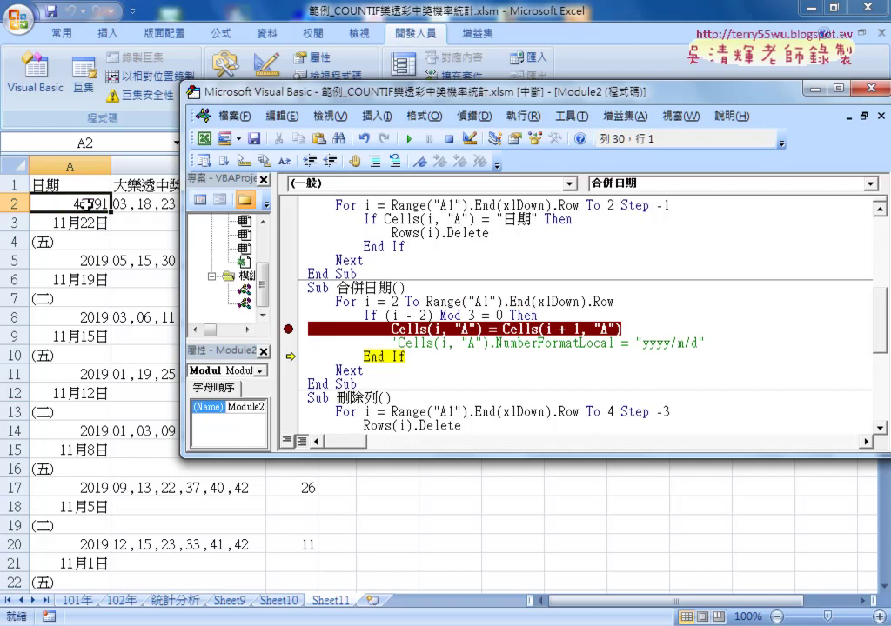
Give A2 the 2001/3/14 date format so it displays 2019/11/22.
right_click(84, 205)
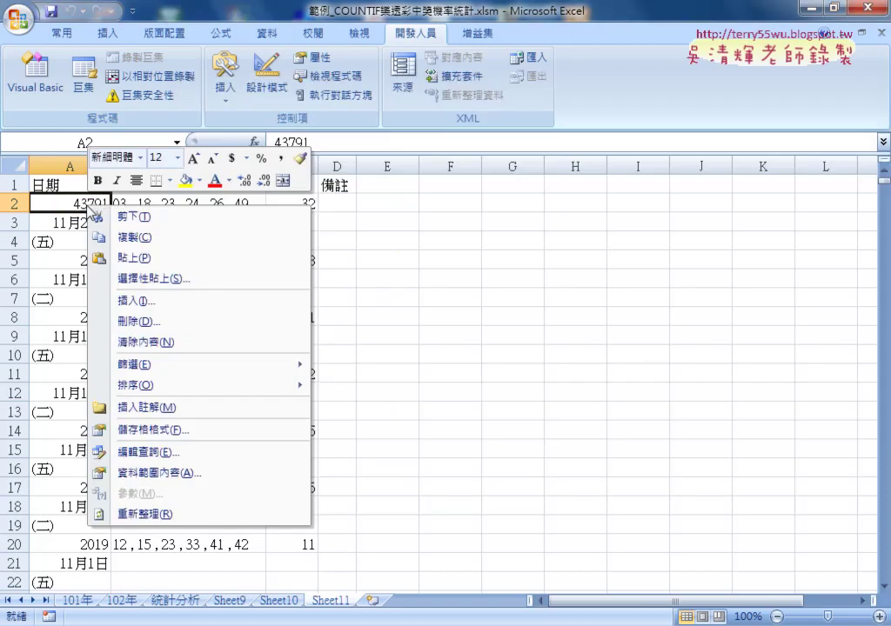
left_click(171, 431)
left_click_drag(380, 219, 509, 172)
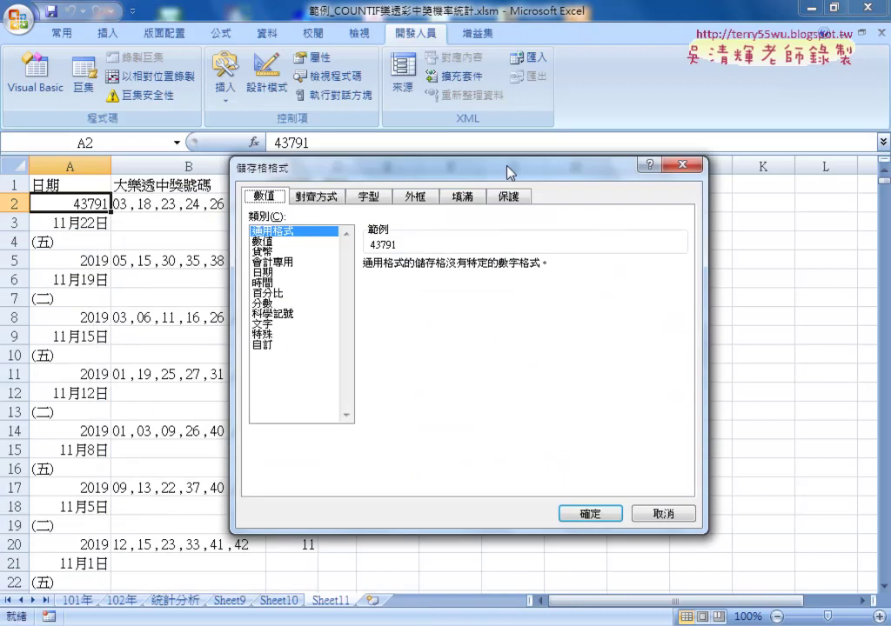
left_click(261, 272)
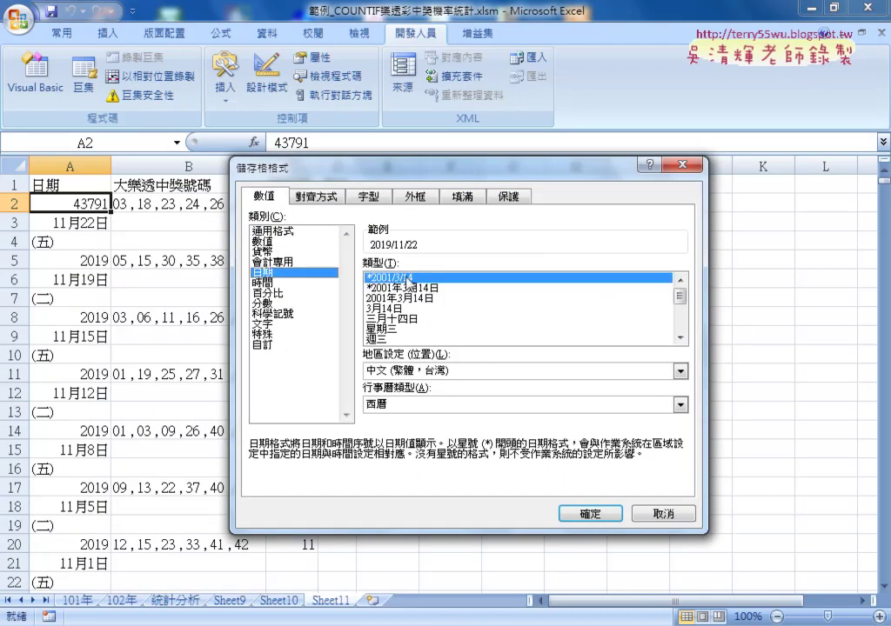
left_click(588, 515)
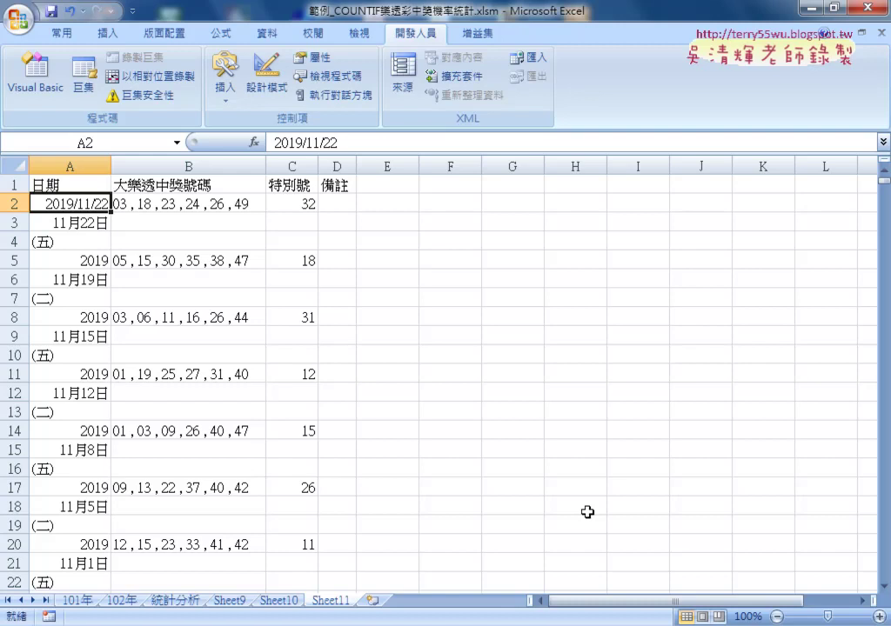
left_click(31, 83)
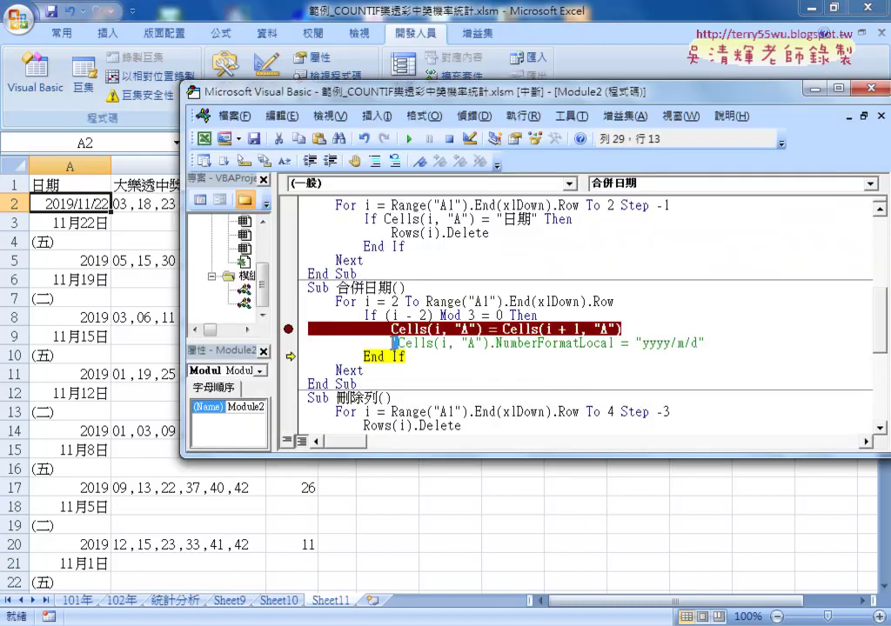
Rewrite the commented format line as Cells.NumberFormatLocal = "" below the merge line.
key("BackSpace")
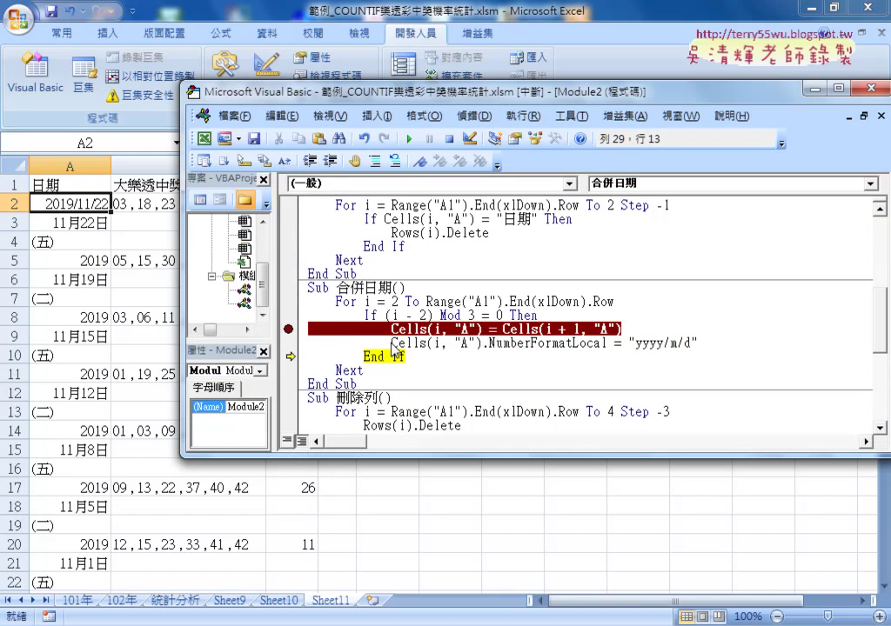
left_click_drag(426, 342, 709, 347)
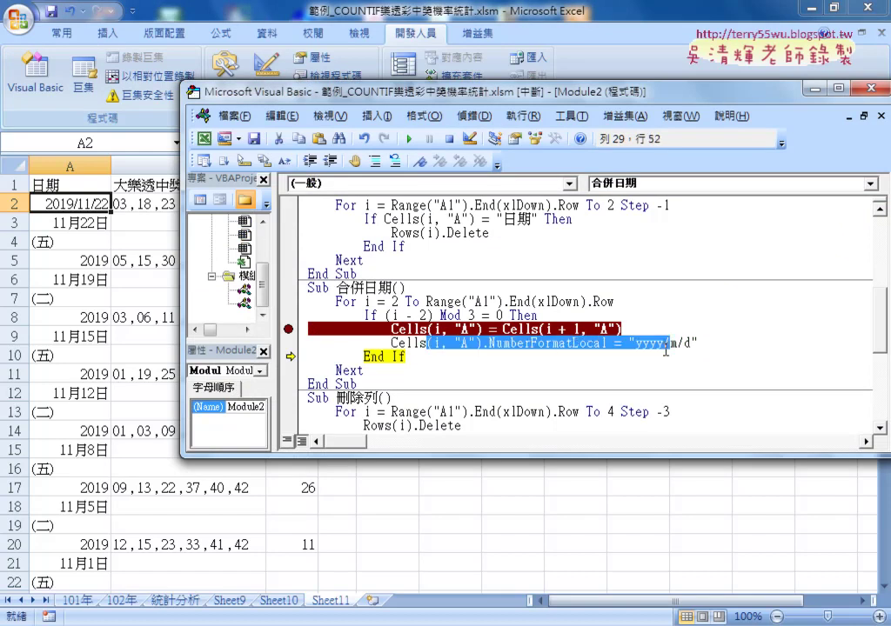
key("BackSpace")
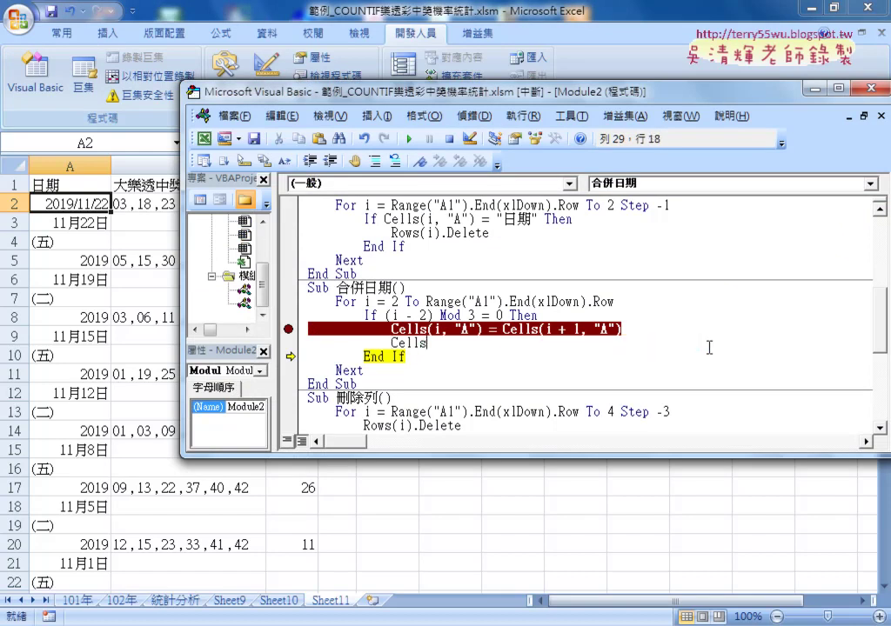
type(".")
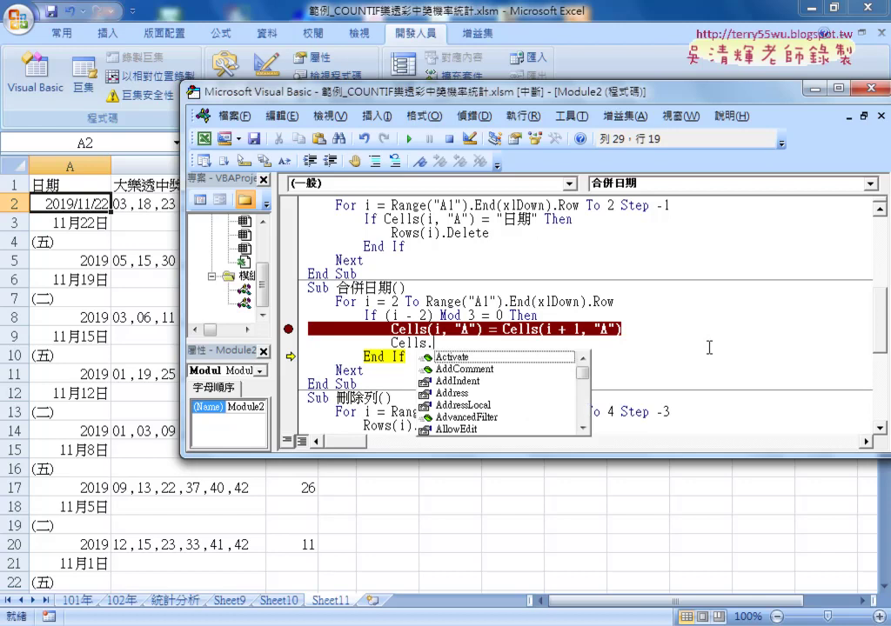
type("n")
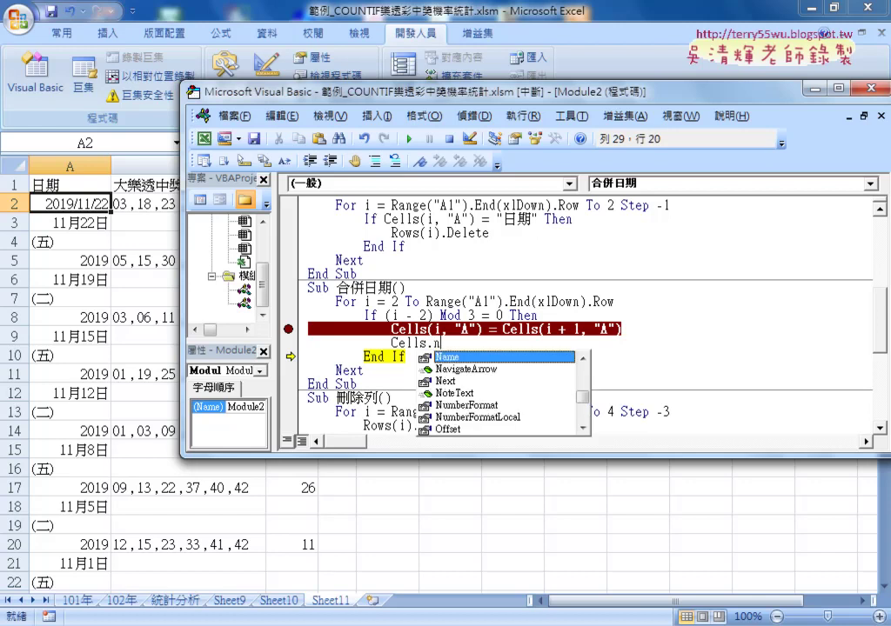
left_click(504, 369)
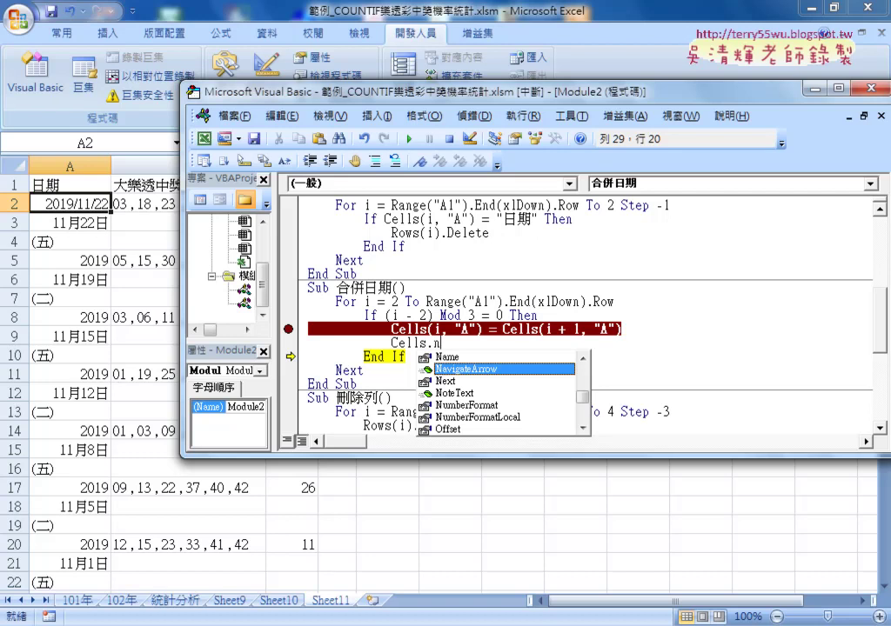
key("Down")
key("Down")
key("Down")
key("Down")
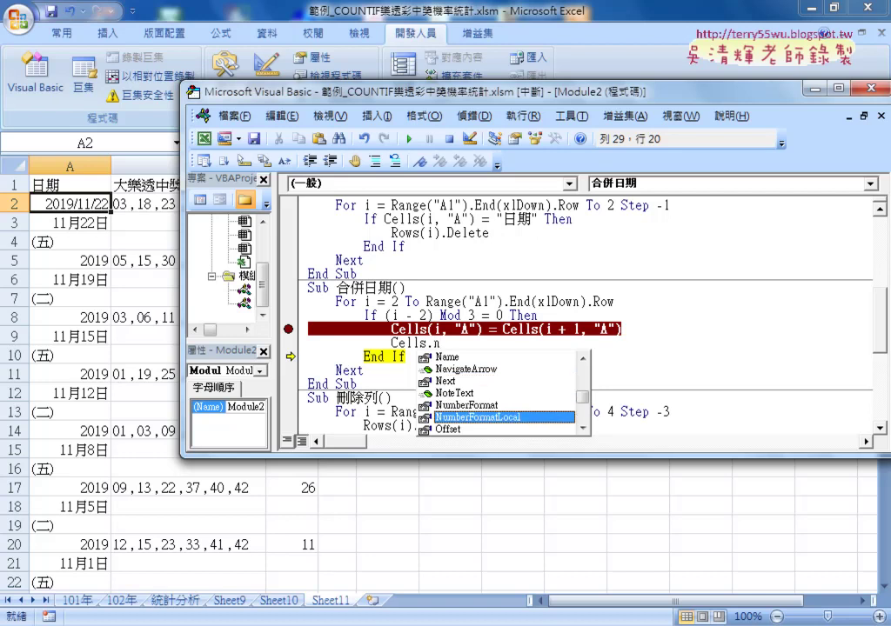
type("=")
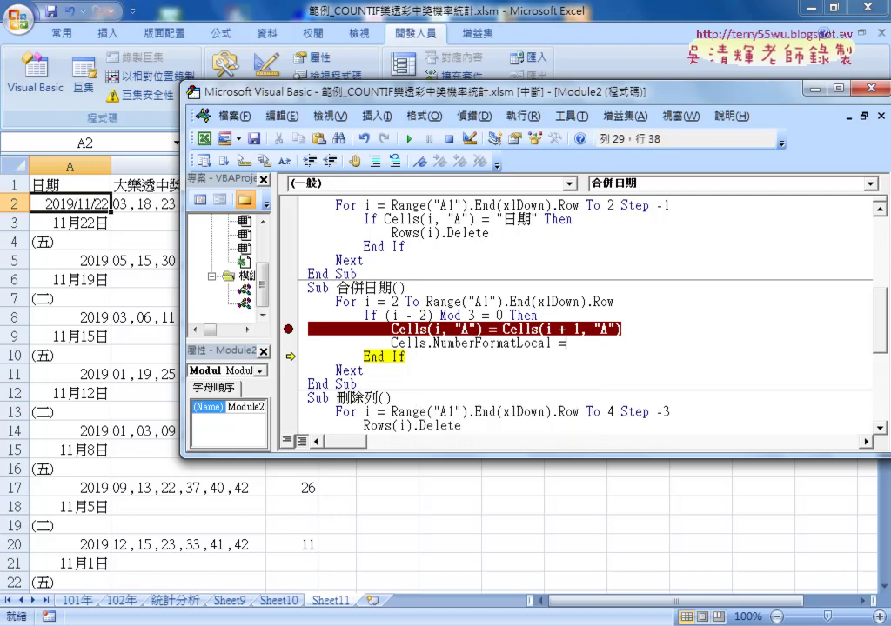
type("\"")
Copy A2's custom number format code yyyy/m/d from Format Cells, leaving the format unchanged.
right_click(88, 206)
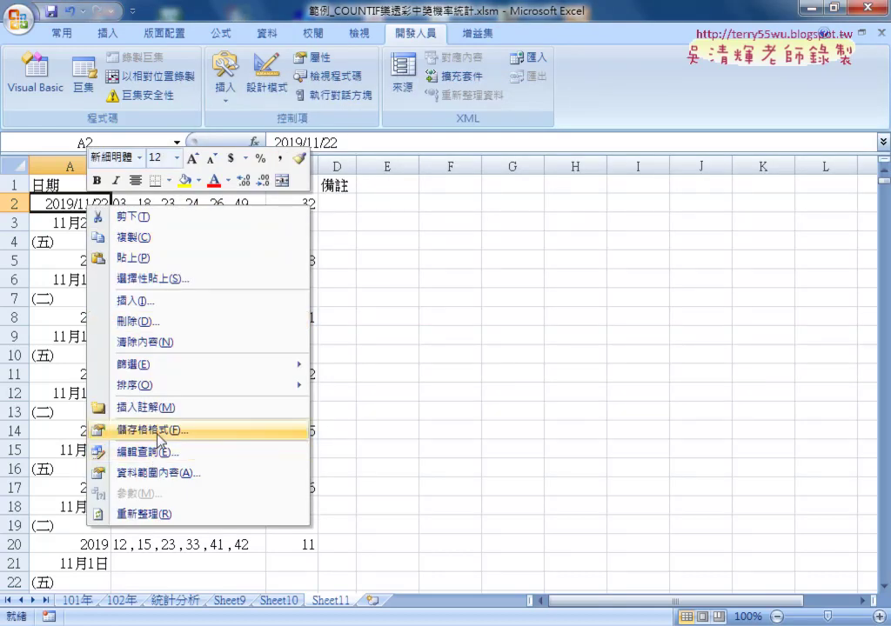
left_click(204, 430)
left_click(35, 423)
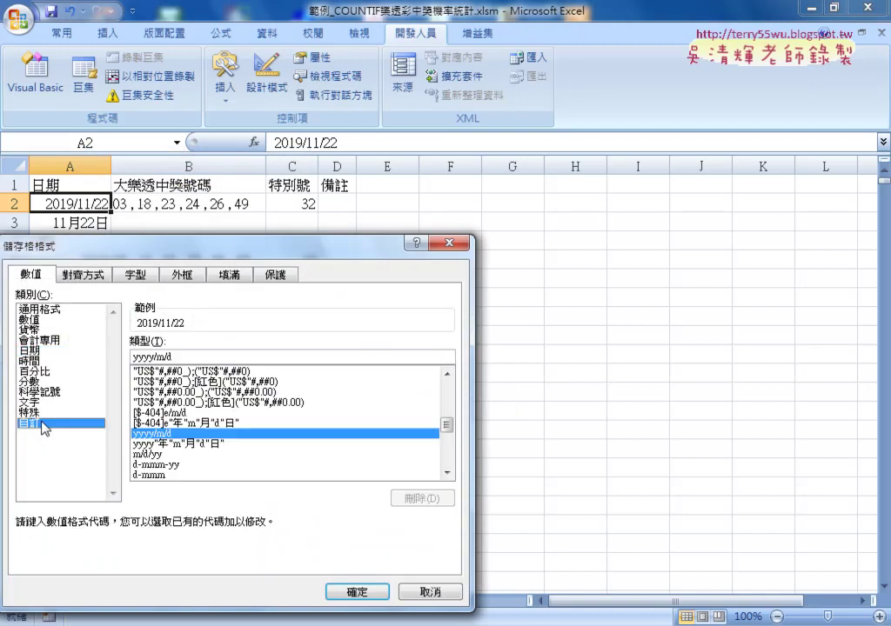
right_click(149, 359)
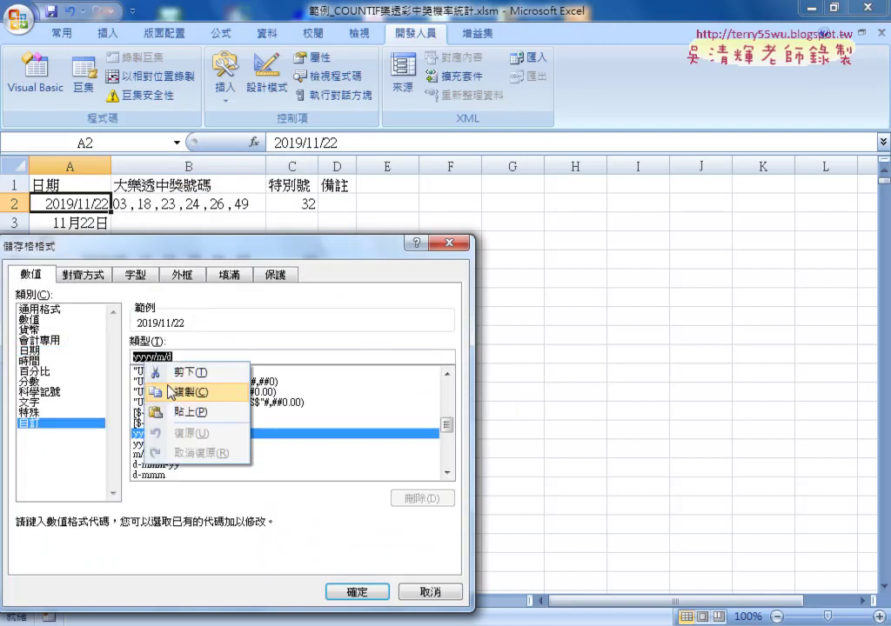
left_click(166, 391)
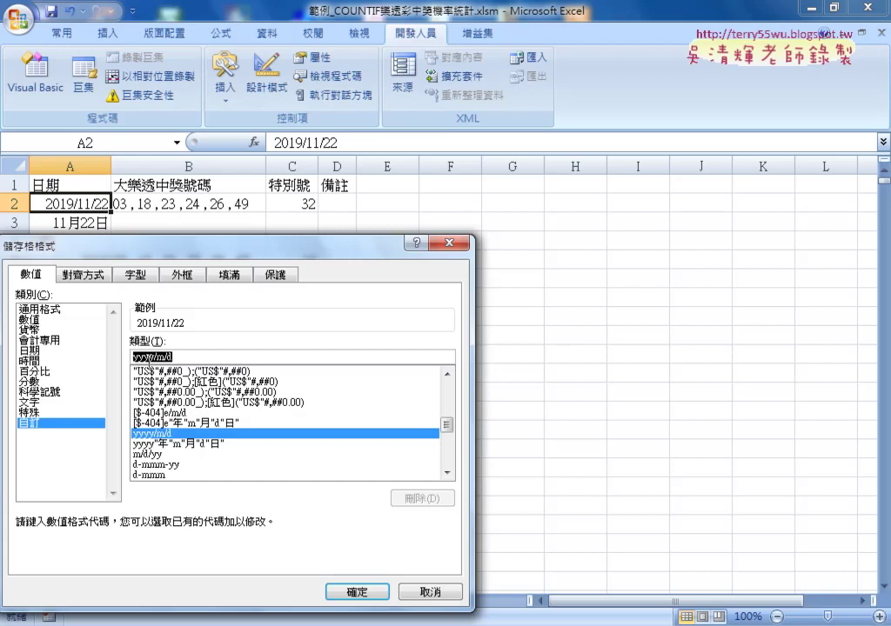
left_click(416, 593)
In the macro, enter yyyy/m/d as the NumberFormatLocal value and point the line at Cells(i, "A").
left_click(35, 74)
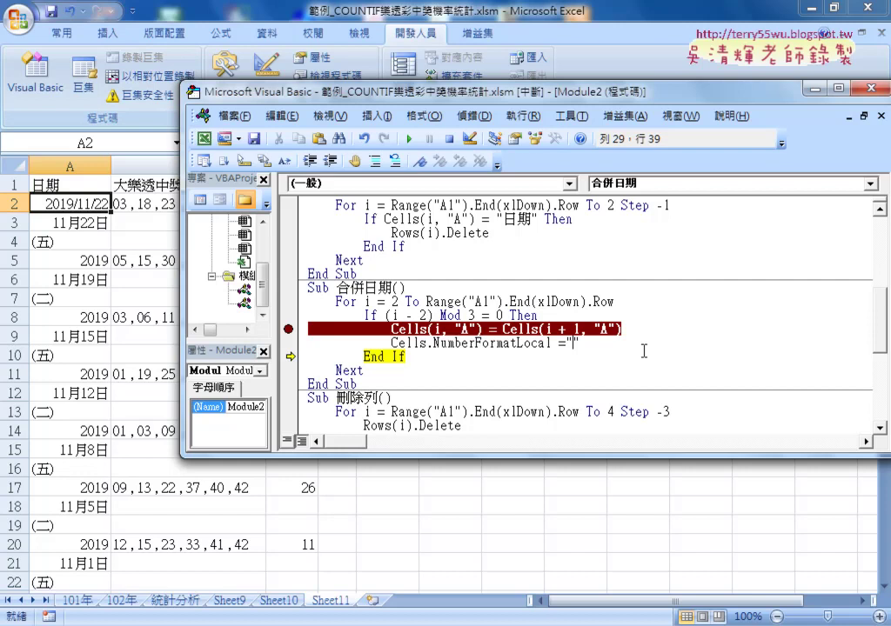
type("yyyy/m/d")
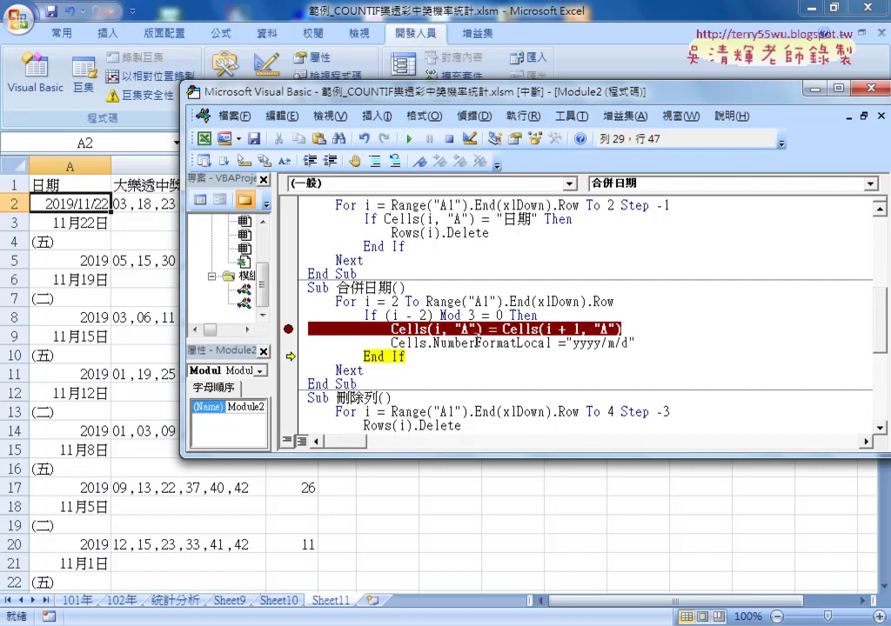
mouse_move(481, 329)
left_mouse_down()
mouse_move(427, 329)
mouse_move(427, 342)
left_mouse_up()
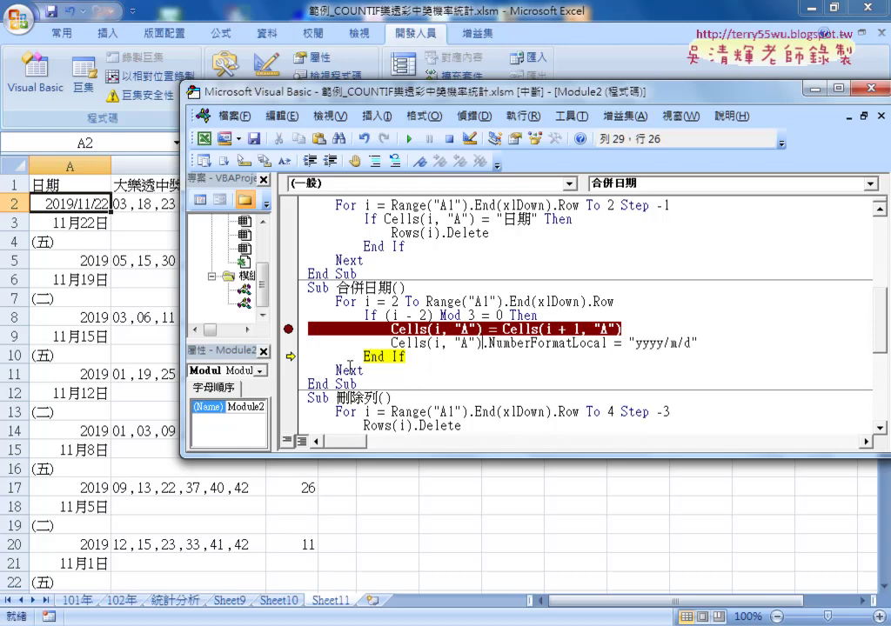
Rerun the date-merge and format lines step by step, confirming A5 gets a yyyy/m/d date.
left_click_drag(291, 357, 289, 329)
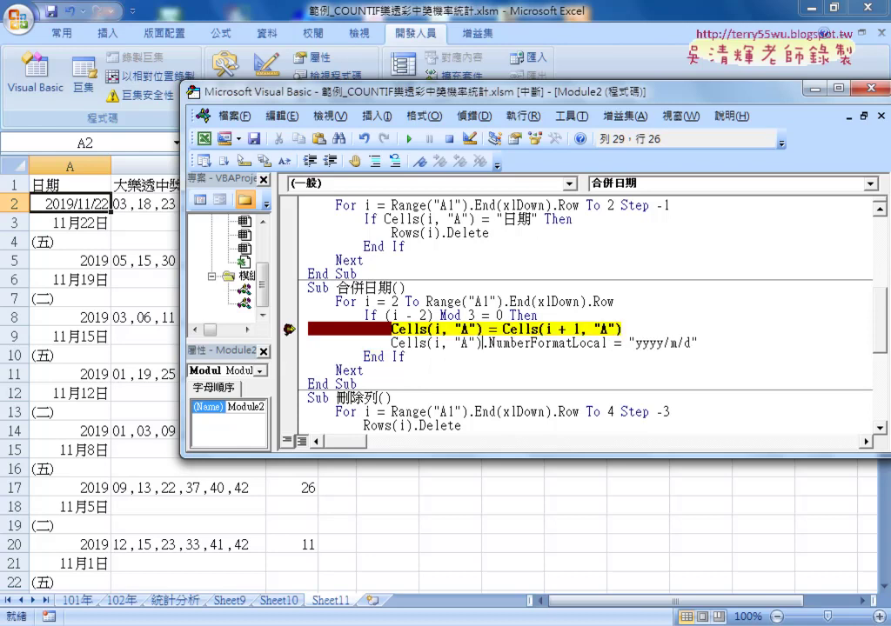
key("F8")
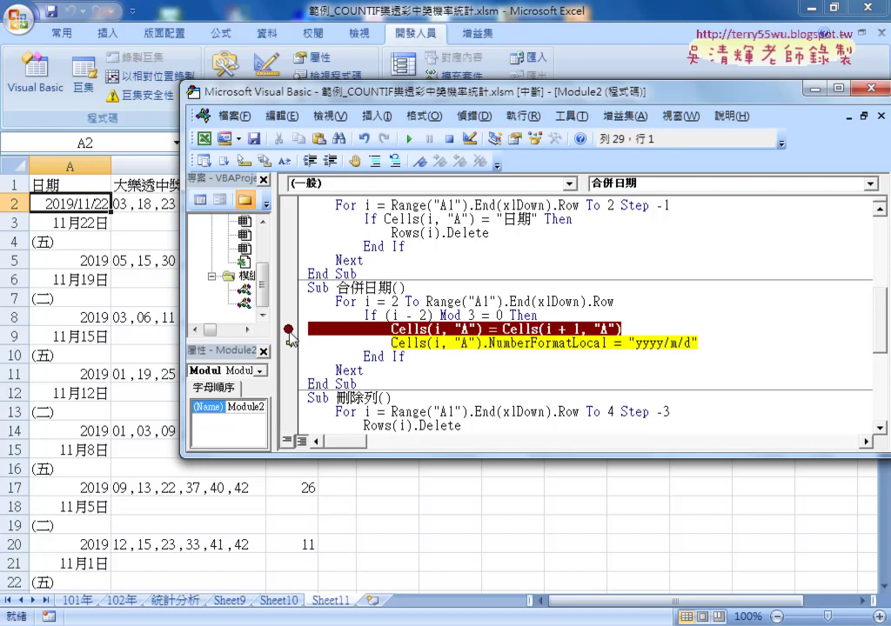
key("F8")
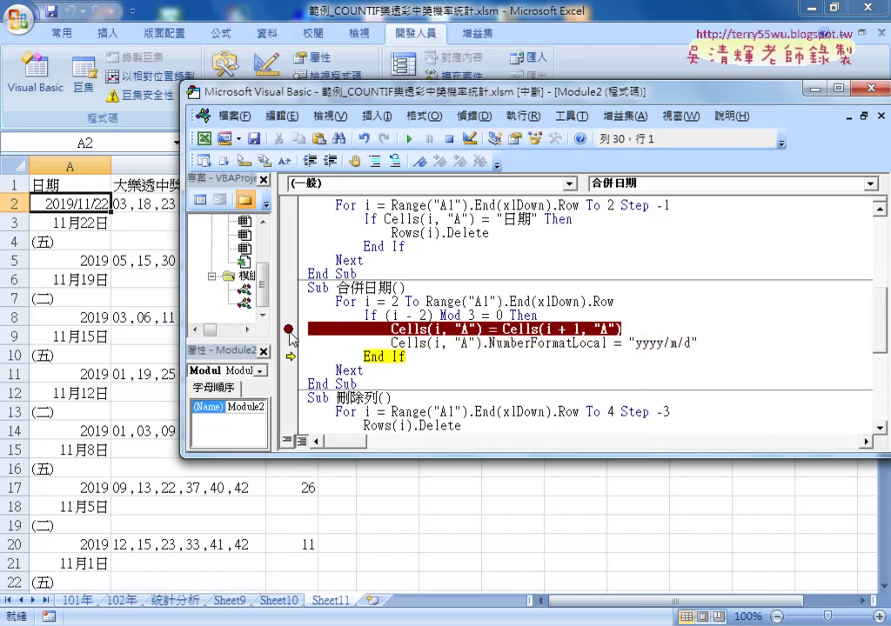
left_click(409, 139)
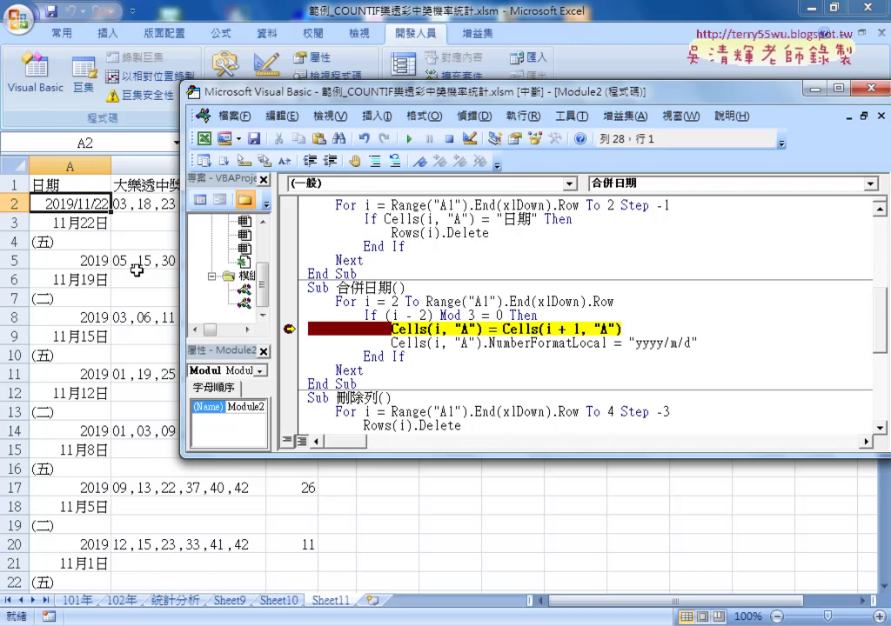
key("F8")
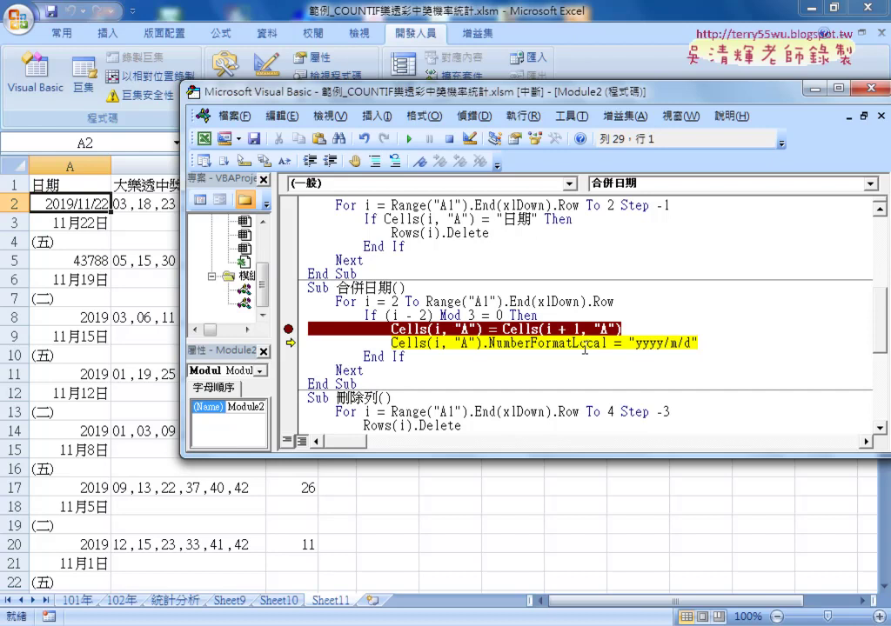
key("F8")
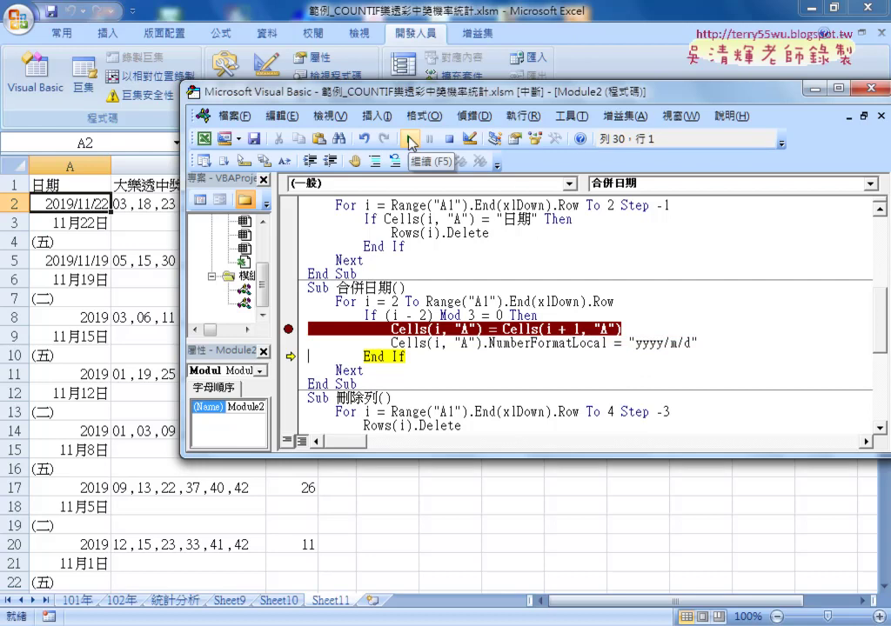
Let the macro run through all remaining rows and view the dated worksheet.
left_click(412, 142)
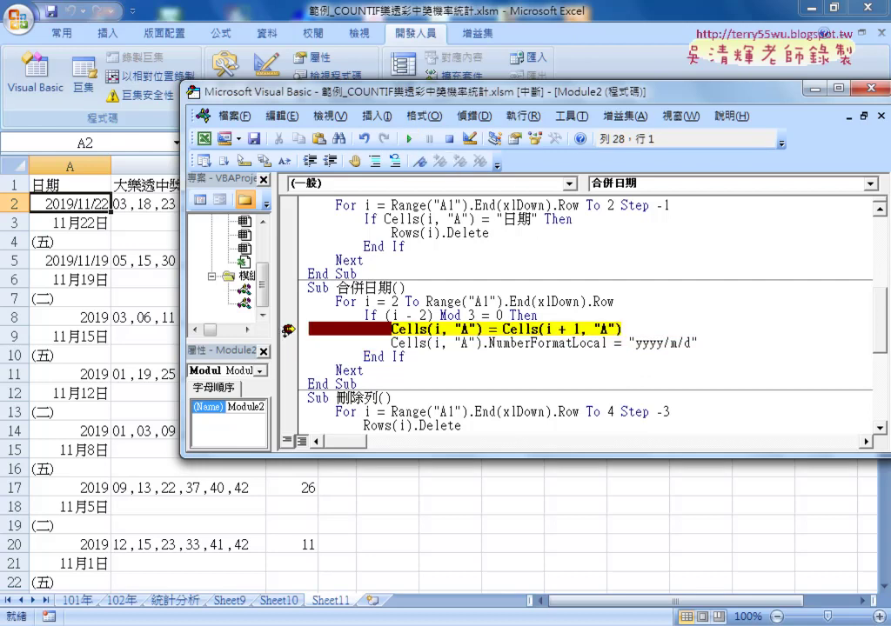
key("F5")
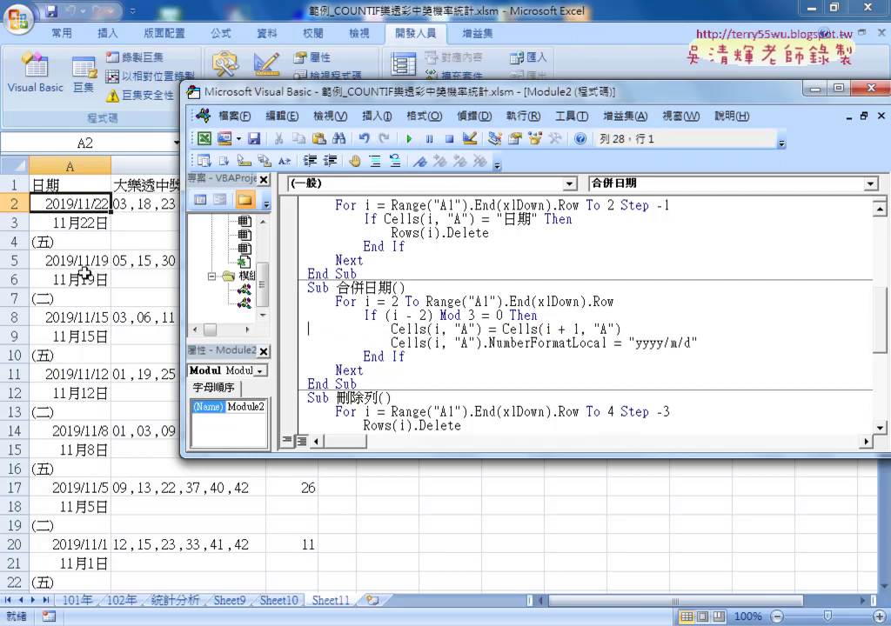
left_click(68, 221)
left_click(82, 203)
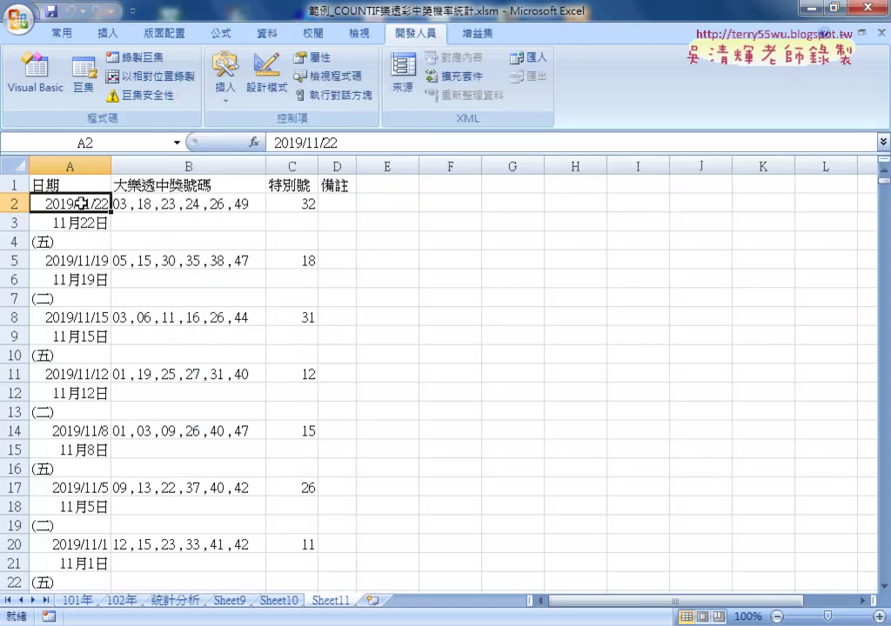
left_click(82, 261)
left_click(69, 317)
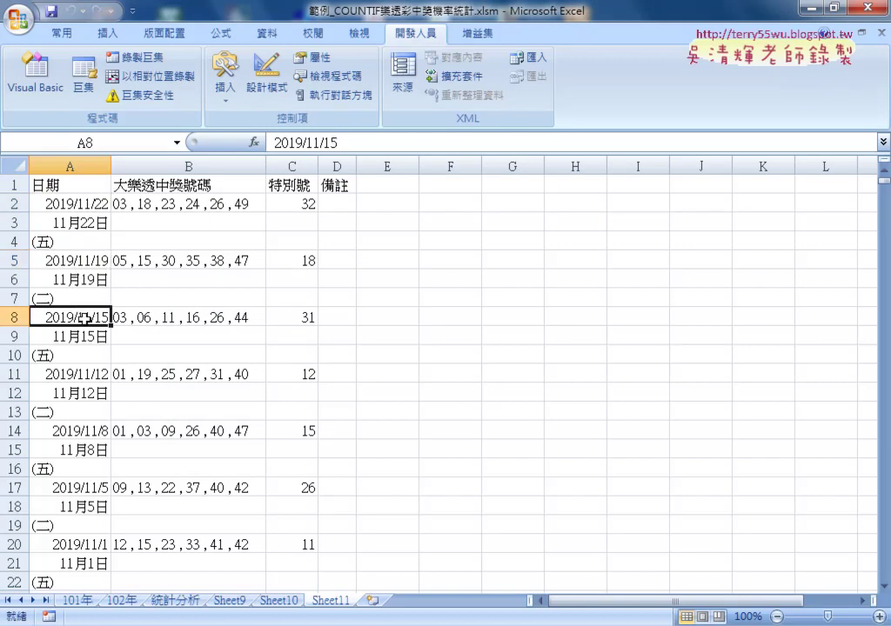
left_click(68, 374)
left_click(90, 435)
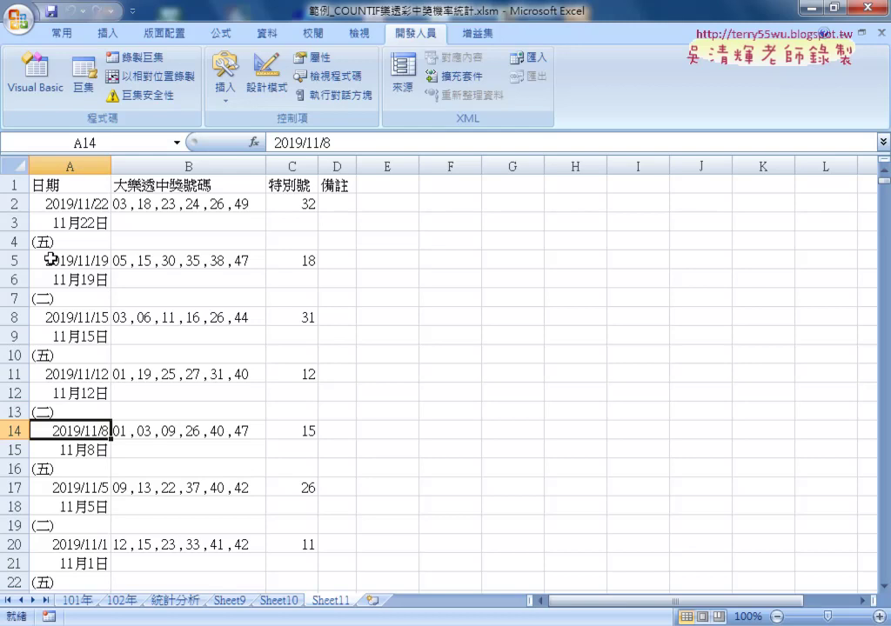
left_click_drag(14, 241, 14, 221)
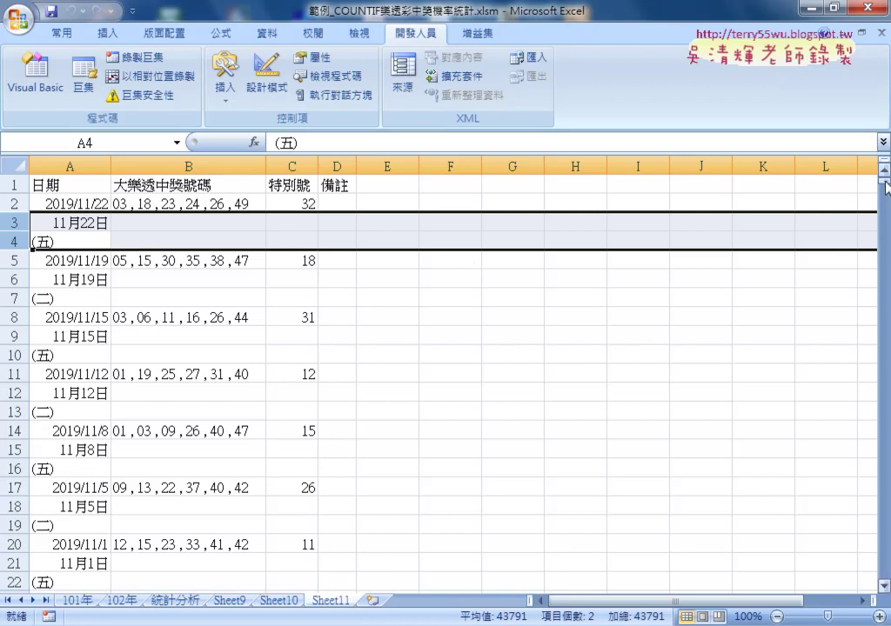
mouse_move(883, 180)
left_mouse_down()
mouse_move(870, 453)
mouse_move(877, 513)
left_mouse_up()
scroll(673, 424, "down", 4)
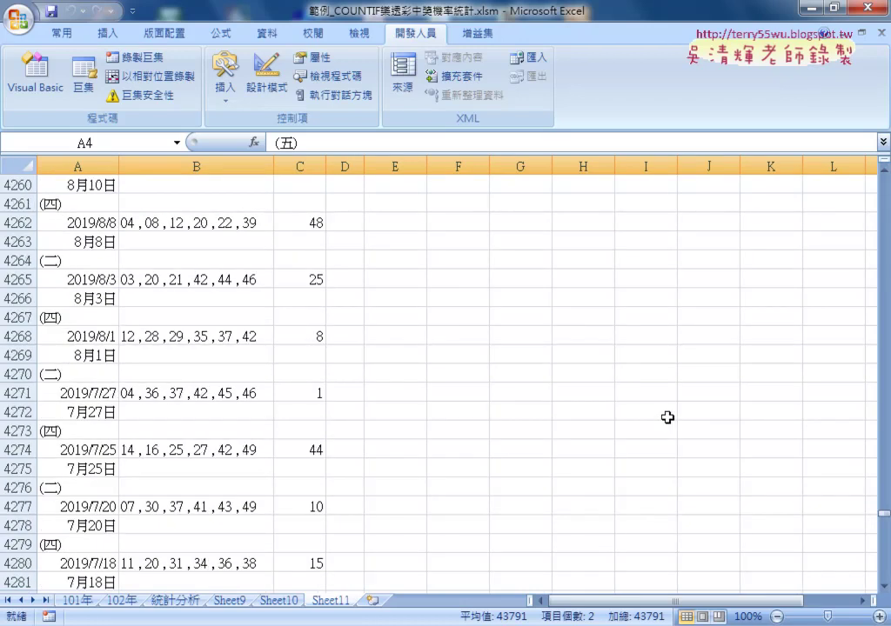
scroll(667, 418, "down", 8)
left_click(78, 355)
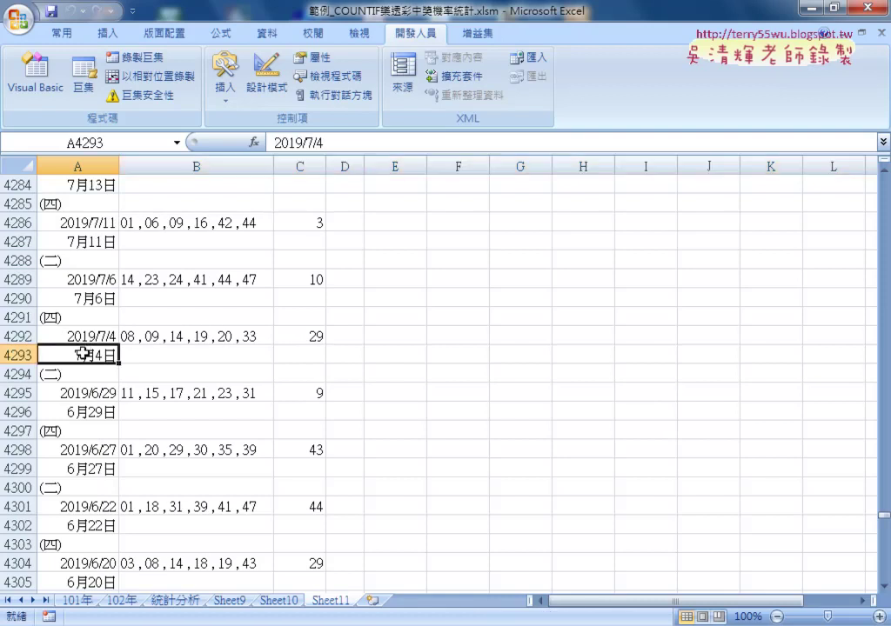
key("ctrl+Down")
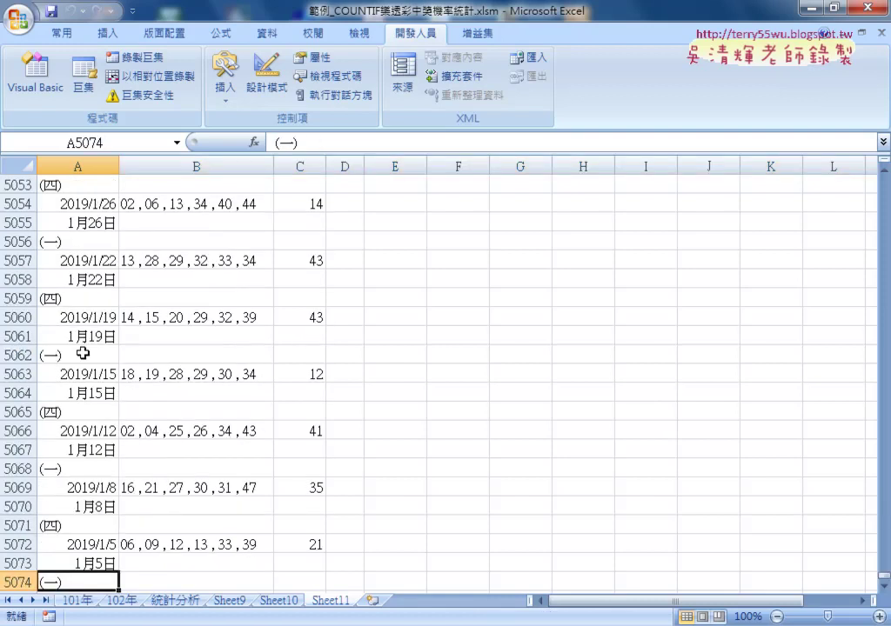
scroll(82, 353, "down", 2)
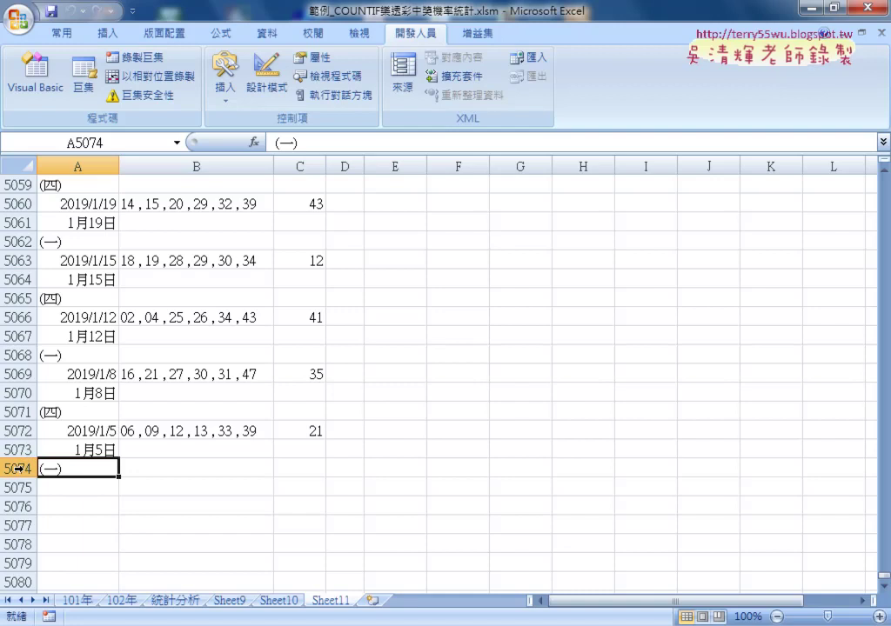
left_click(15, 468)
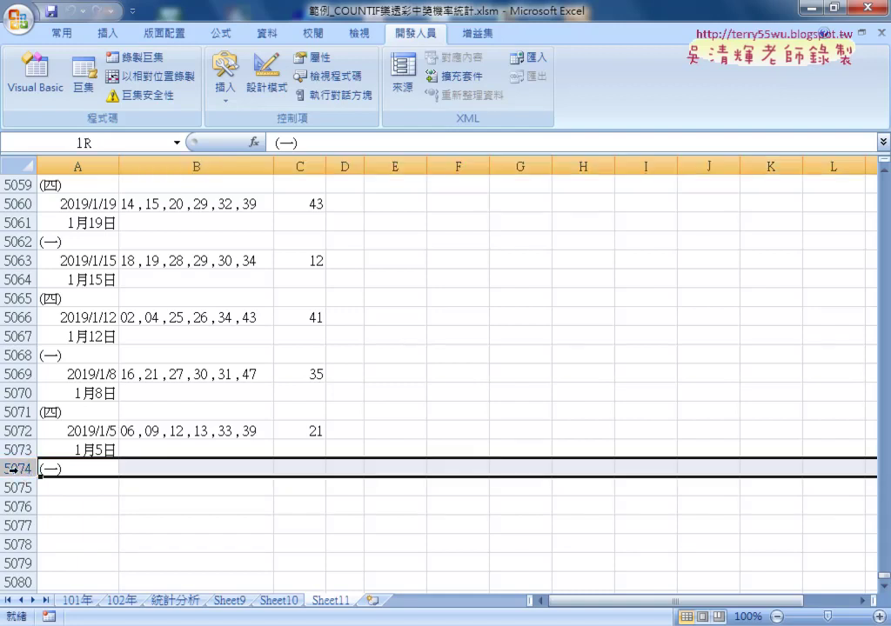
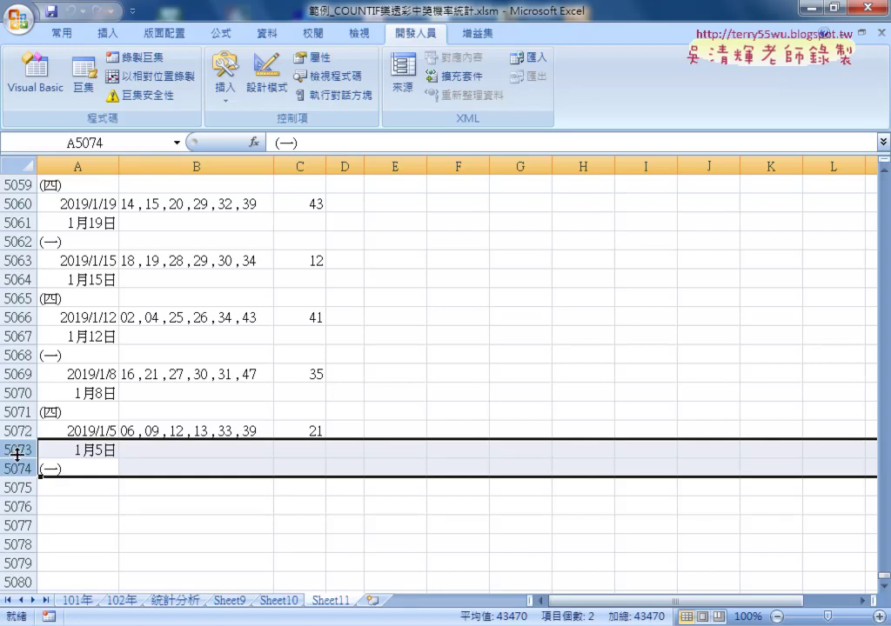
left_click(18, 469)
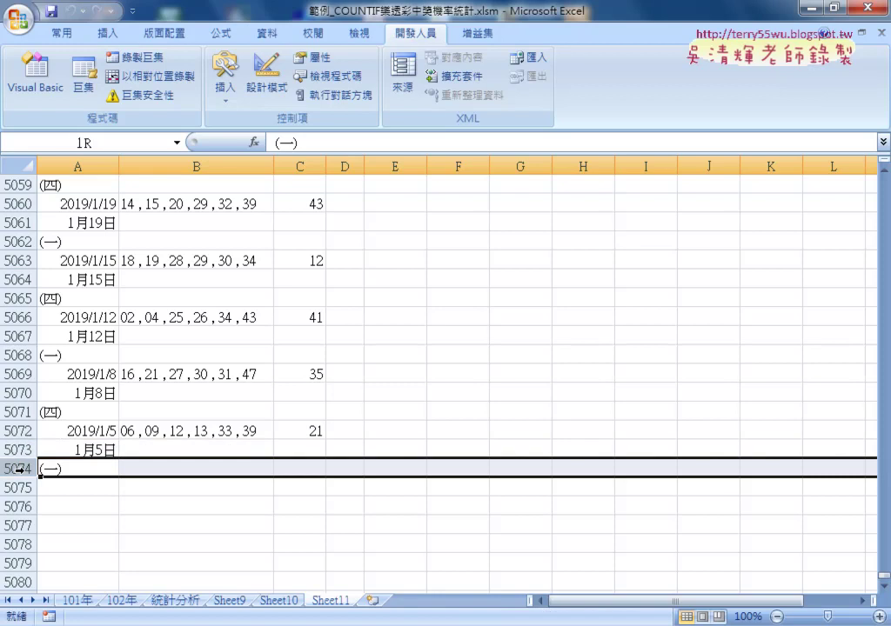
left_click(17, 412)
left_click(17, 354)
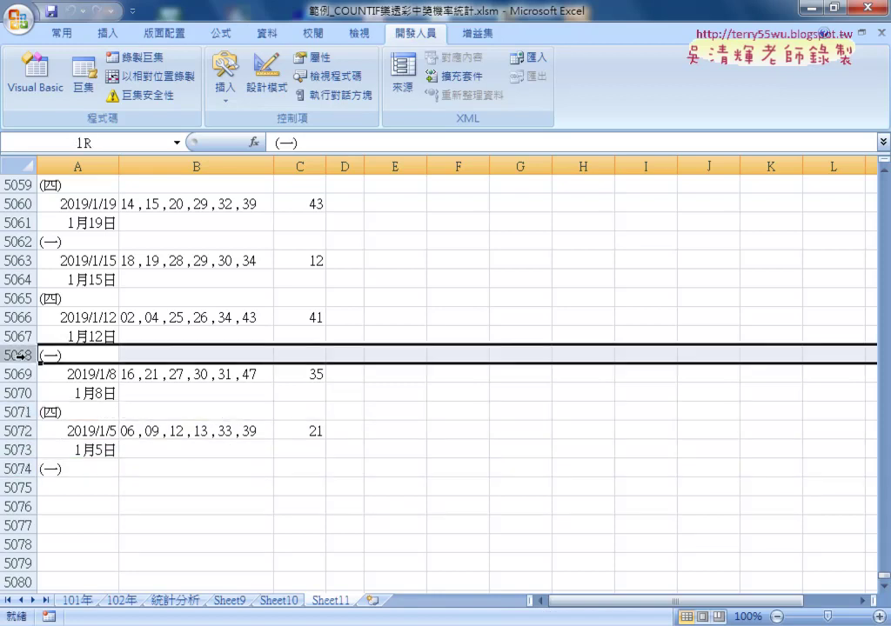
left_click(17, 299)
left_click(19, 242)
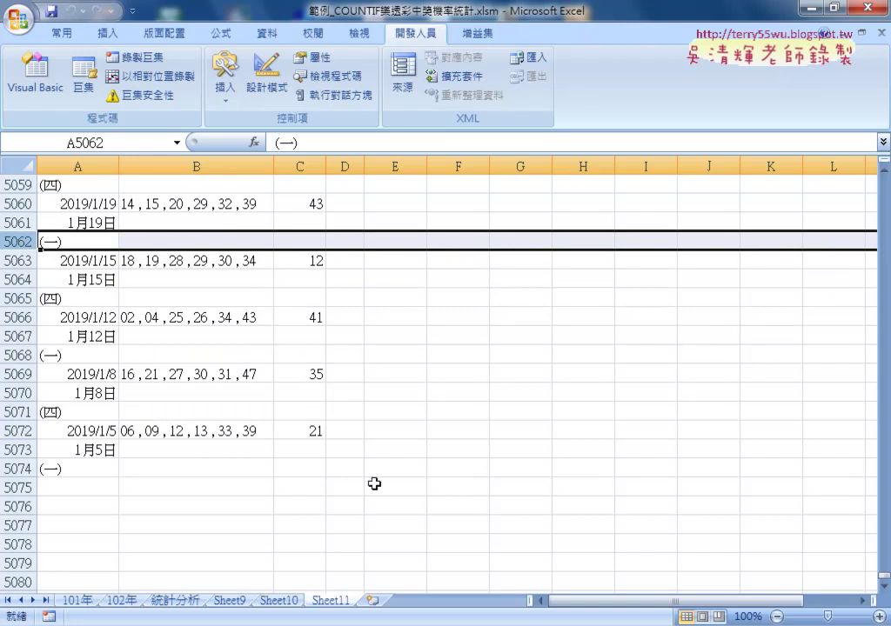
left_click_drag(884, 581, 883, 187)
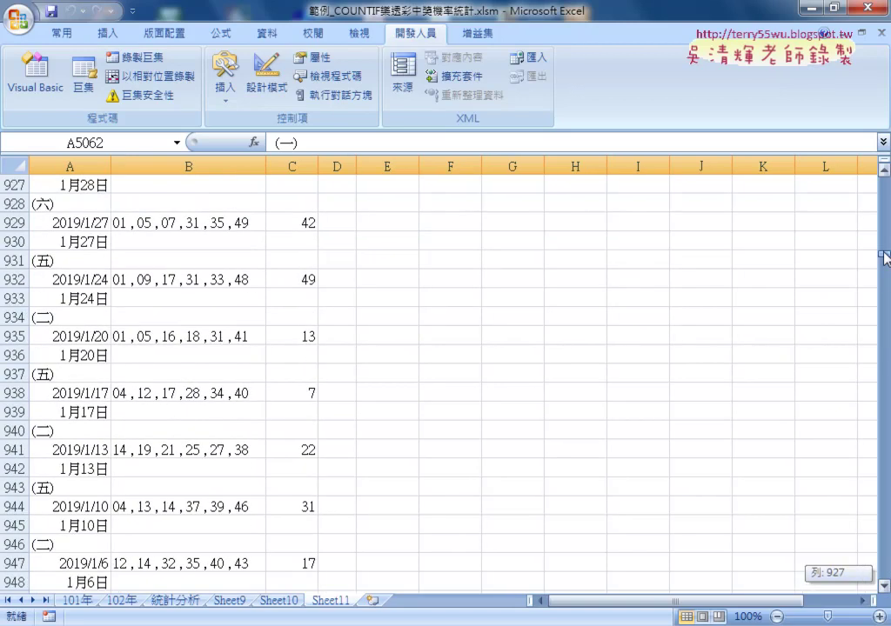
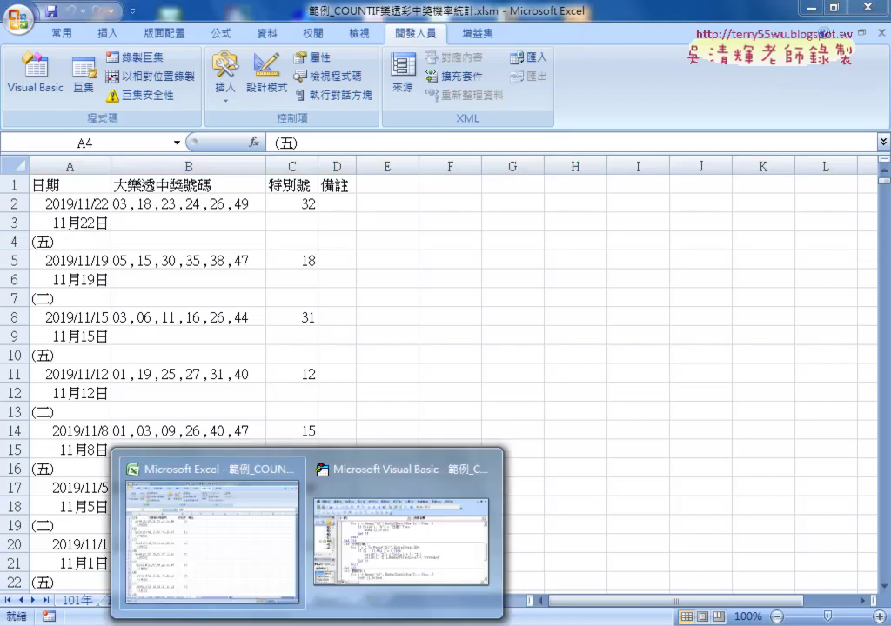
Bring up the VBA editor and highlight the 刪除列 loop's last-row start and Step -3.
left_click(408, 543)
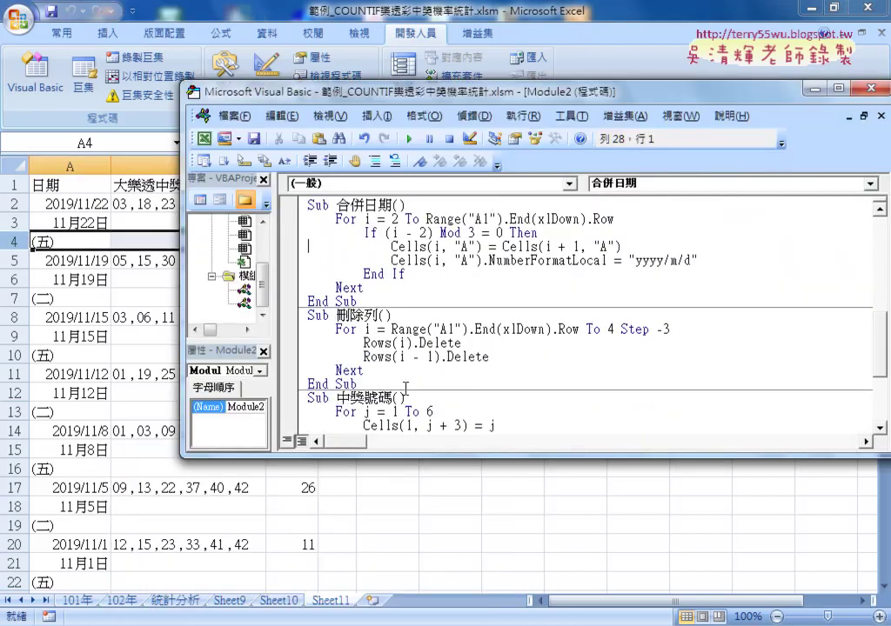
scroll(404, 389, "down", 1)
left_click(366, 288)
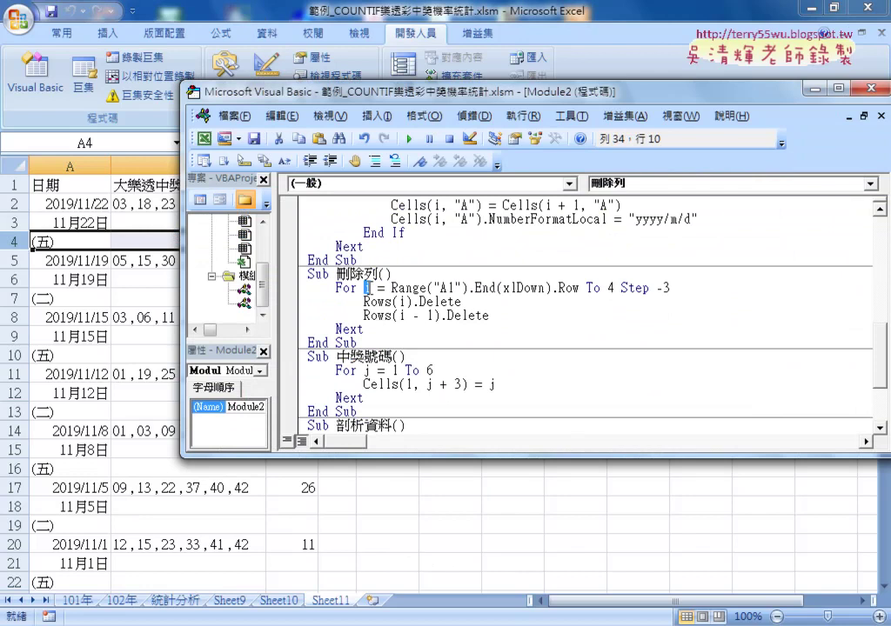
left_click_drag(391, 288, 582, 288)
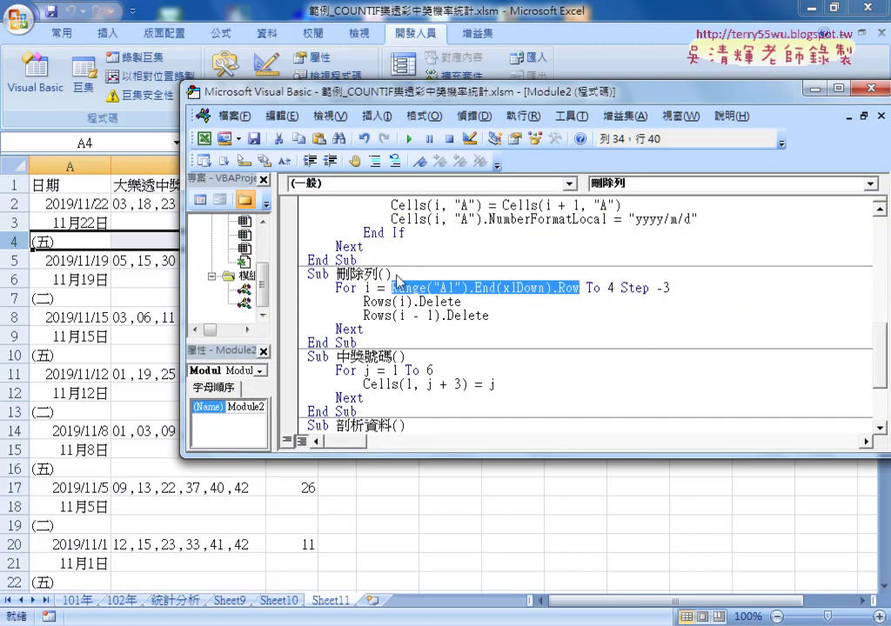
left_click_drag(621, 288, 676, 288)
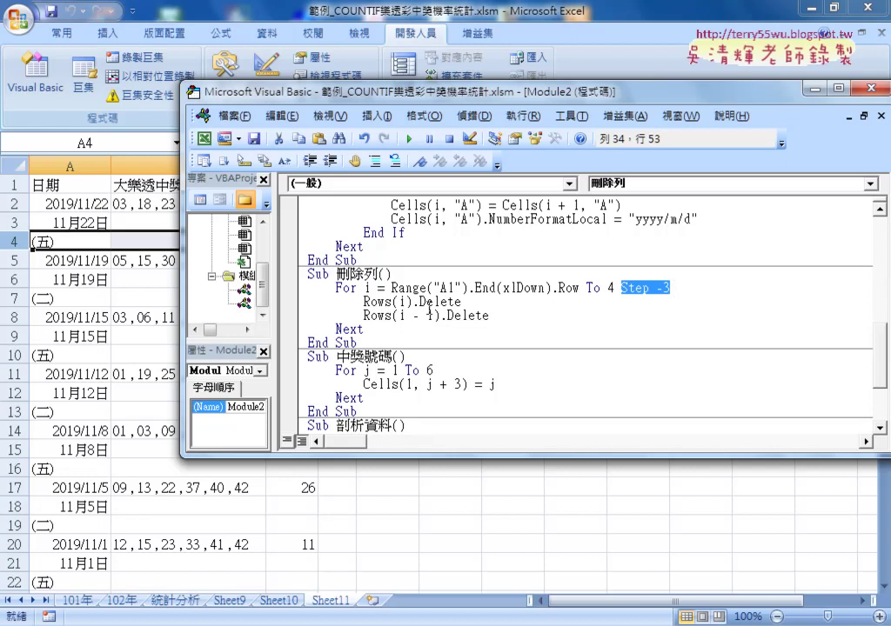
Highlight the Rows(i).Delete and Rows(i - 1).Delete statements, then clear the selection.
left_click_drag(461, 302, 364, 302)
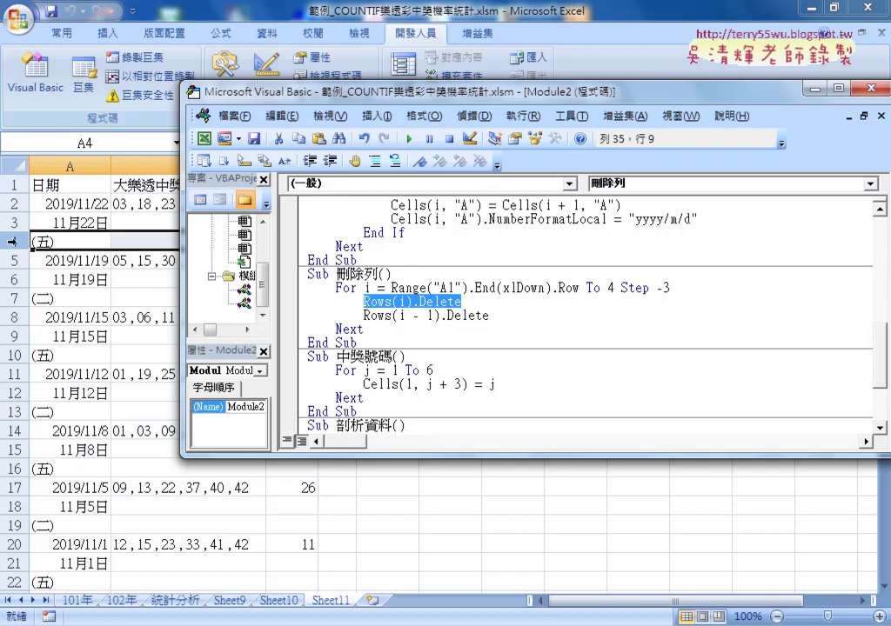
left_click_drag(490, 316, 364, 316)
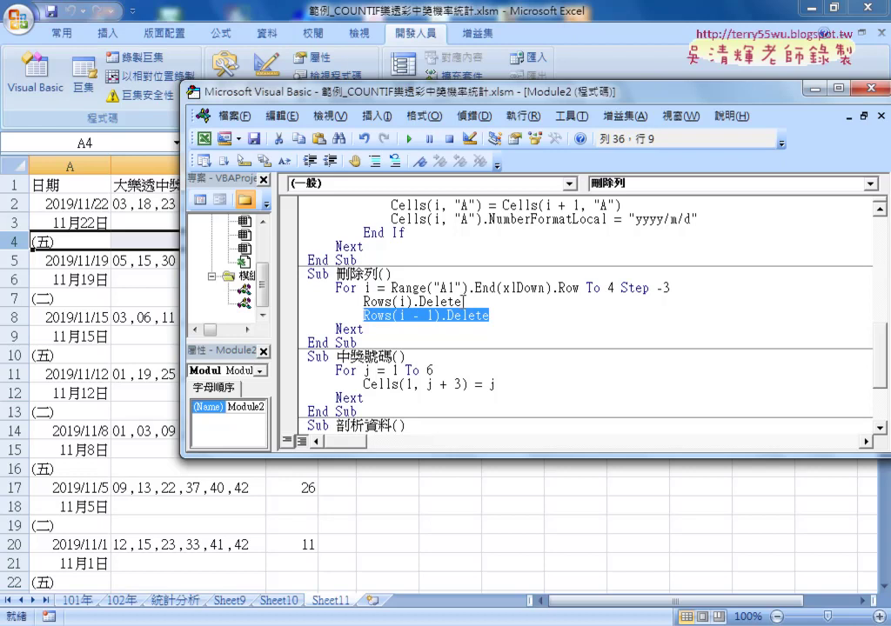
left_click_drag(461, 303, 364, 303)
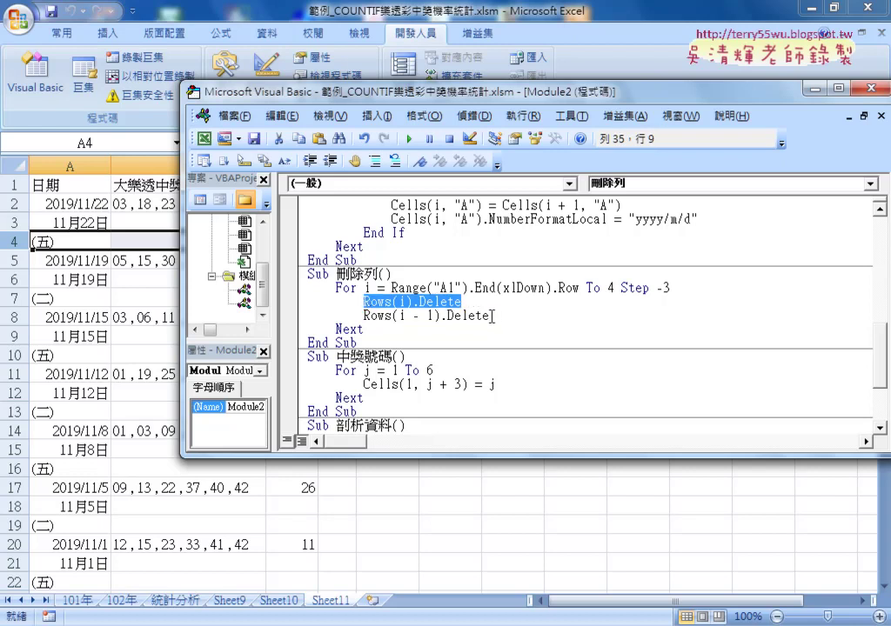
left_click_drag(490, 316, 392, 318)
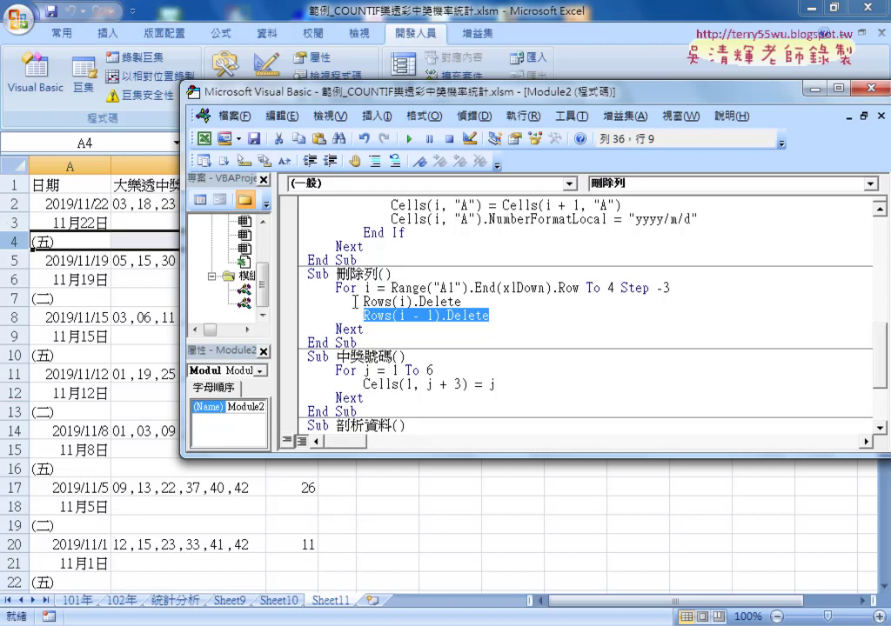
left_click(371, 302)
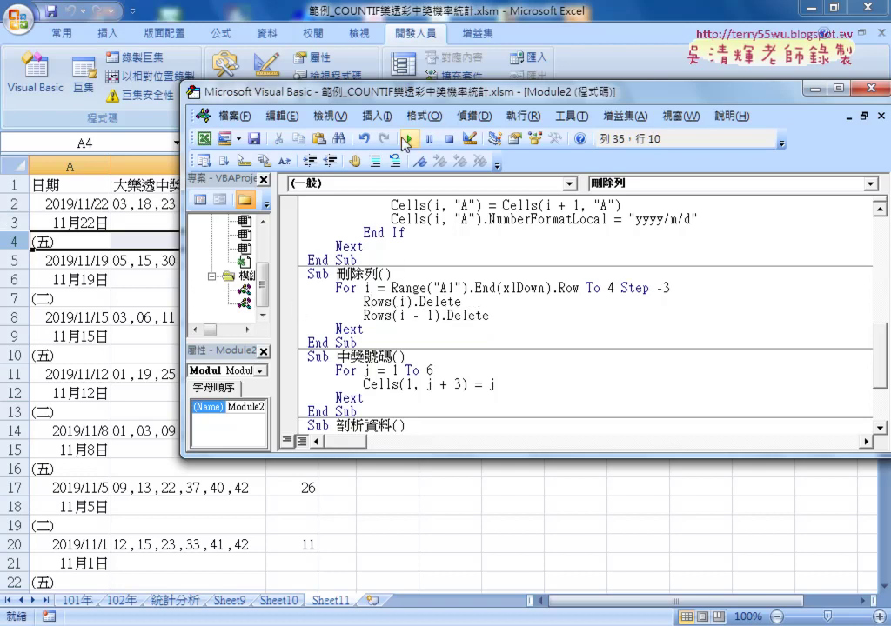
Run the 刪除列 macro and scroll the worksheet to check each draw now fills one row.
left_click(408, 138)
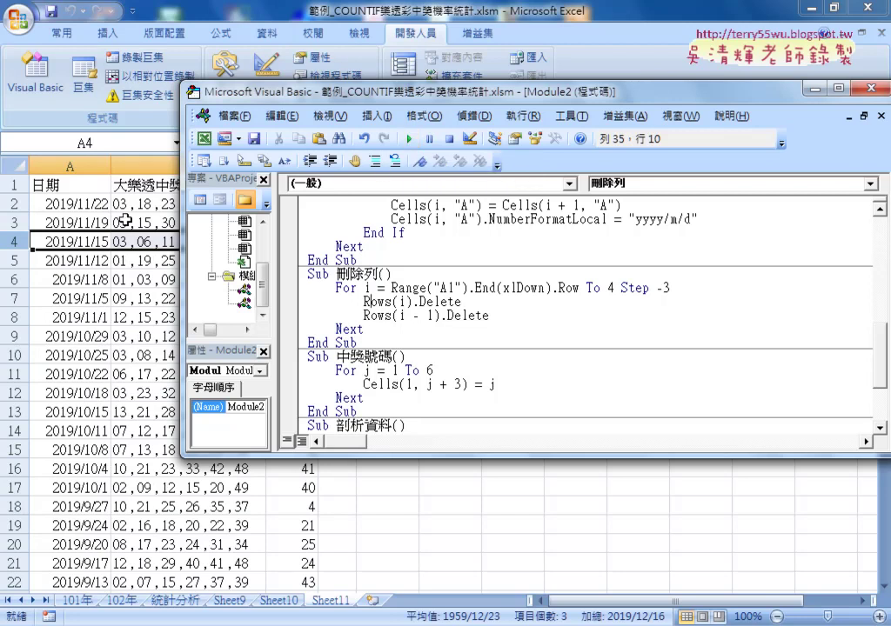
left_click(171, 223)
scroll(239, 261, "down", 3)
scroll(240, 261, "down", 6)
scroll(239, 261, "up", 8)
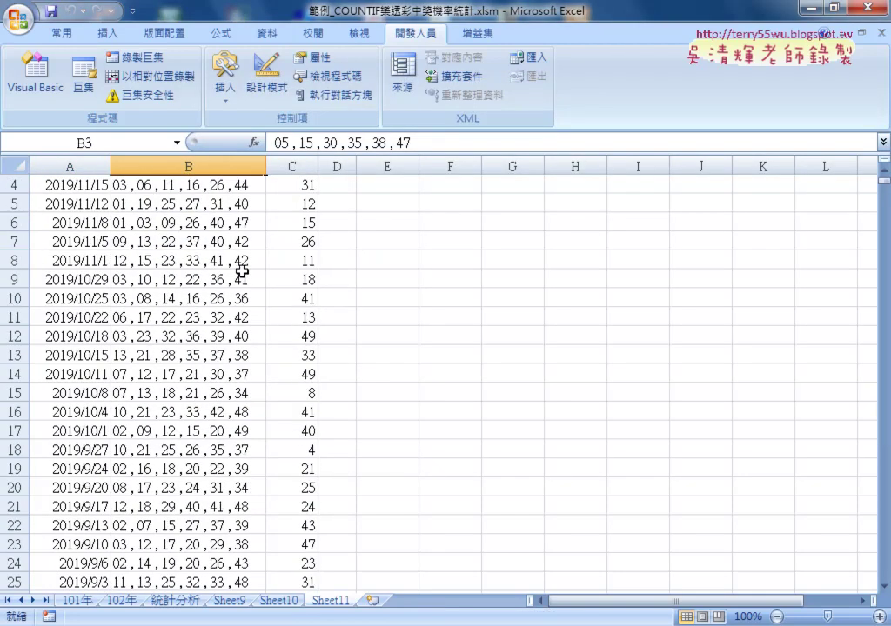
scroll(239, 261, "up", 1)
Jump from A2 to the last row, 1692, return to B2, and bring back the VBA editor.
left_click(91, 205)
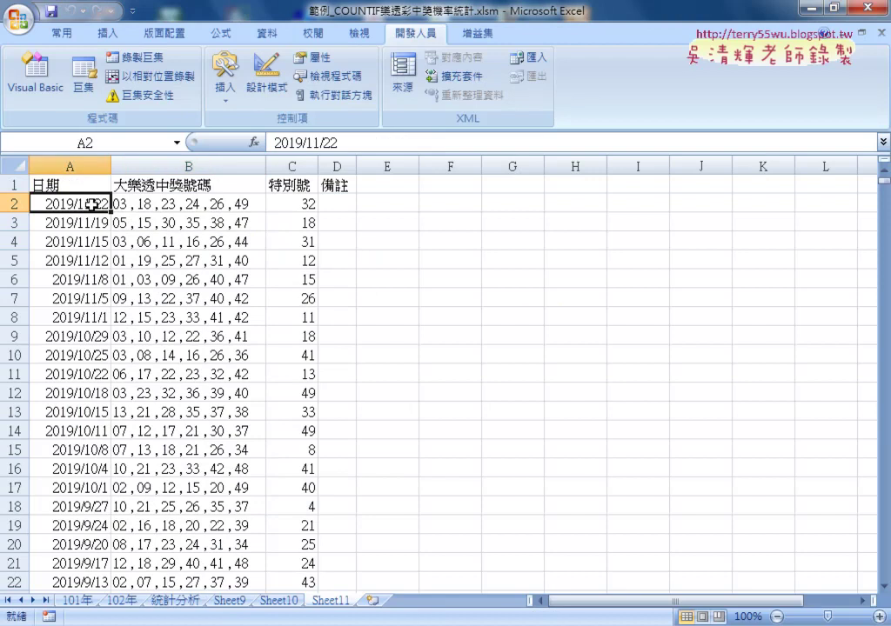
key("ctrl+Down")
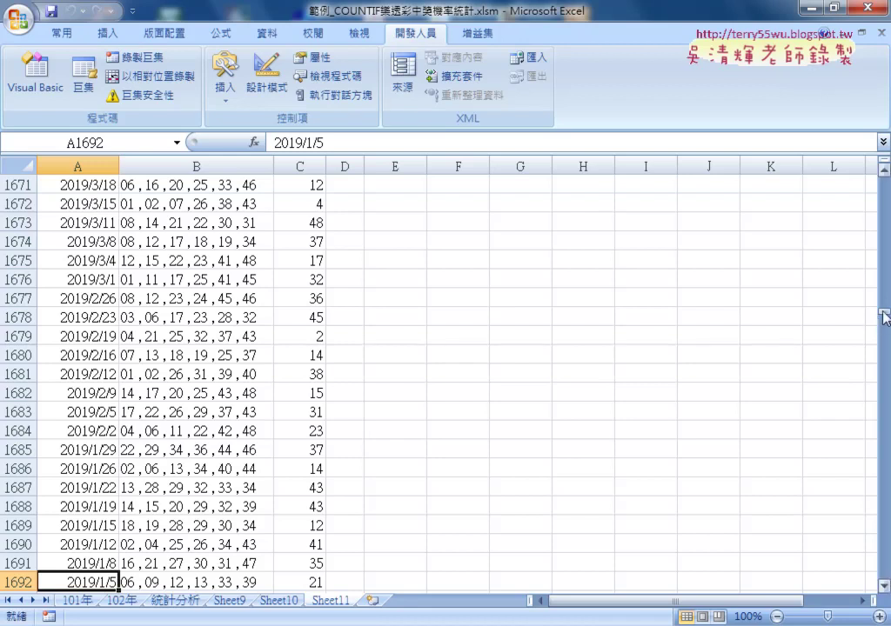
left_click_drag(884, 318, 884, 173)
left_click(215, 205)
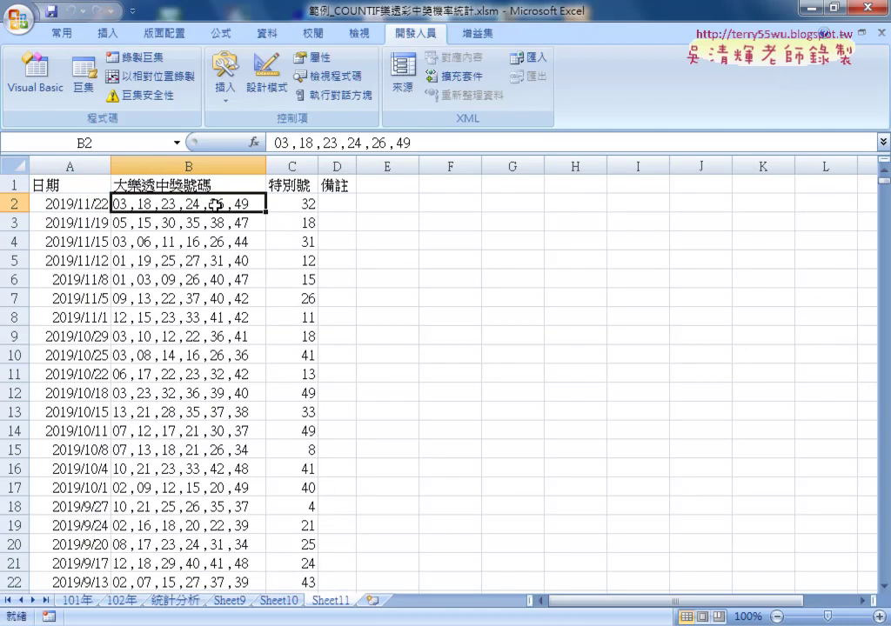
left_click(306, 625)
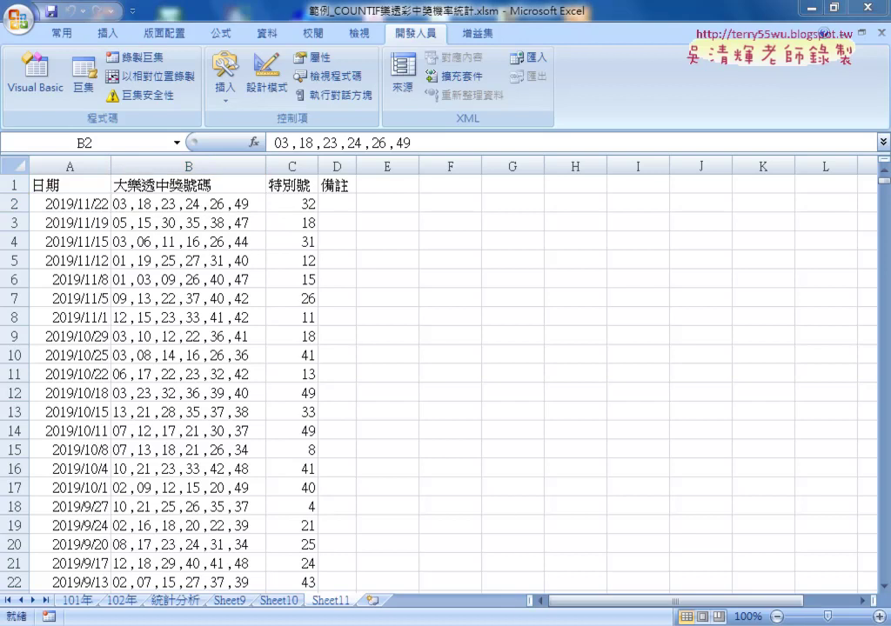
left_click(400, 556)
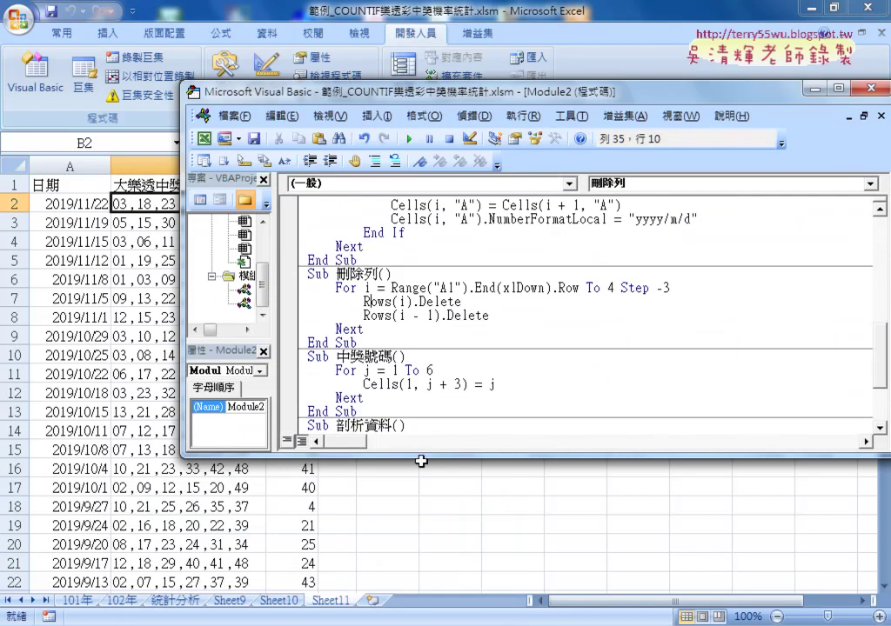
Enlarge the VBA window and scroll up to show 刪除日期列, 合併日期 and 刪除列 together.
left_click_drag(421, 456, 421, 548)
scroll(407, 466, "up", 2)
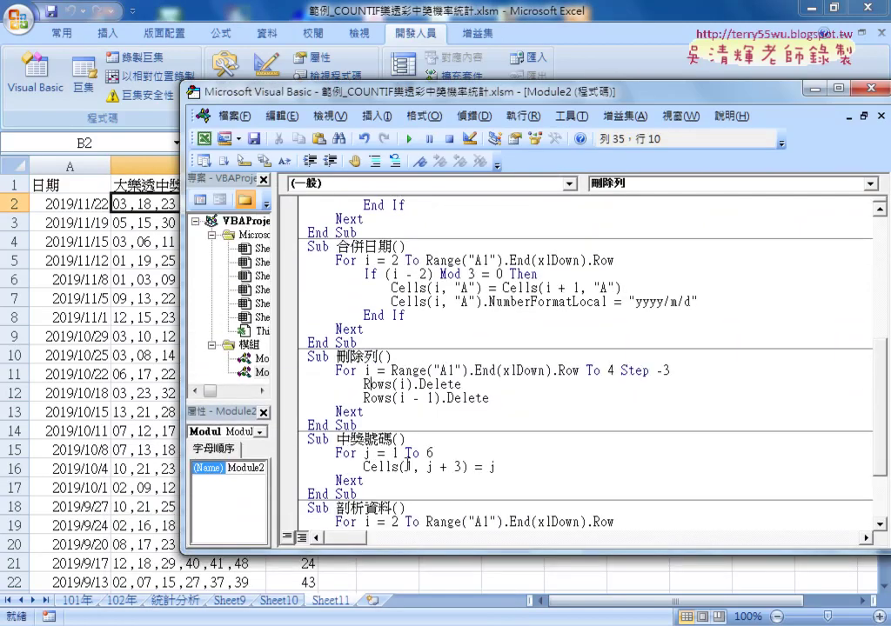
scroll(408, 461, "up", 1)
scroll(408, 461, "up", 1)
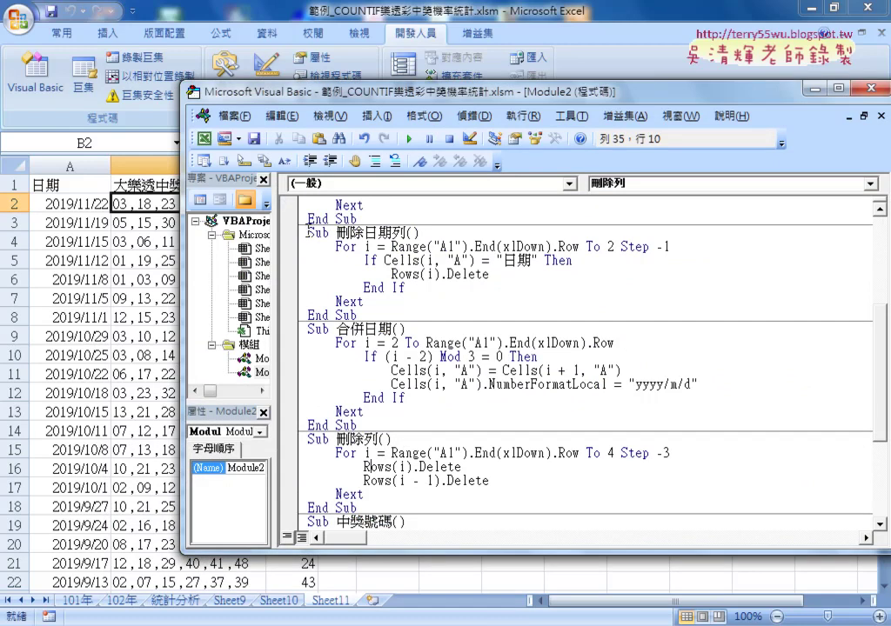
left_click_drag(309, 228, 391, 246)
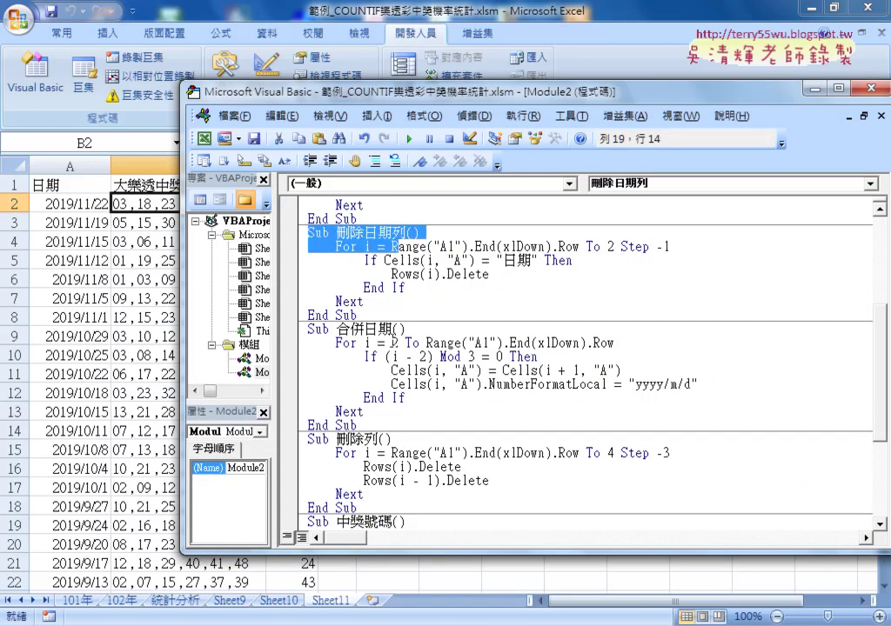
left_click(378, 329)
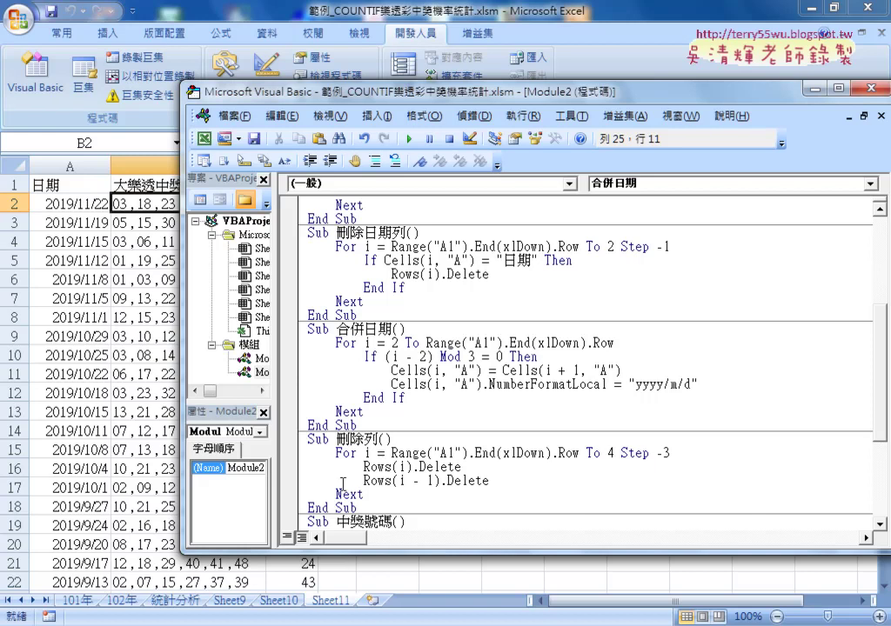
double_click(356, 439)
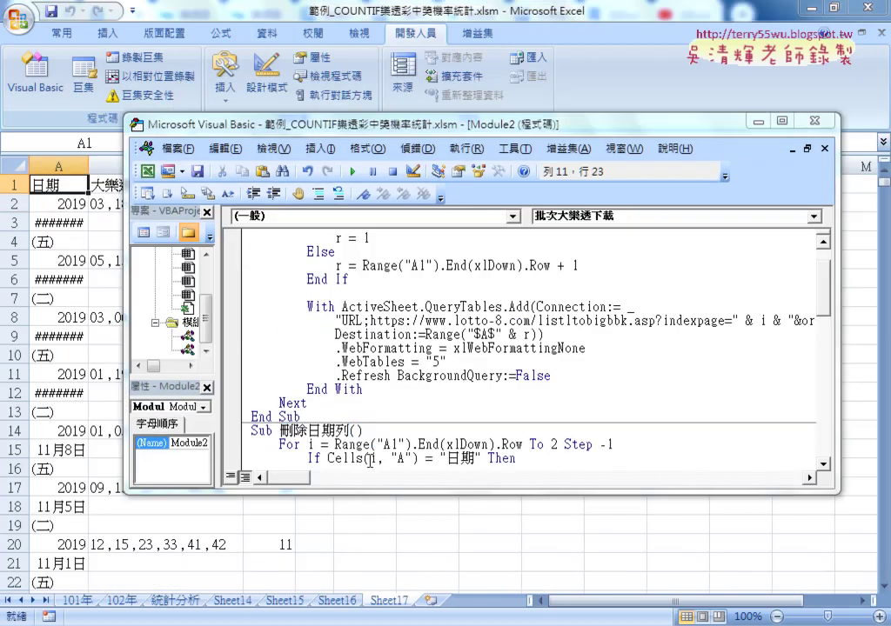
Check the download macro's loop limit of 10.
scroll(383, 305, "up", 1)
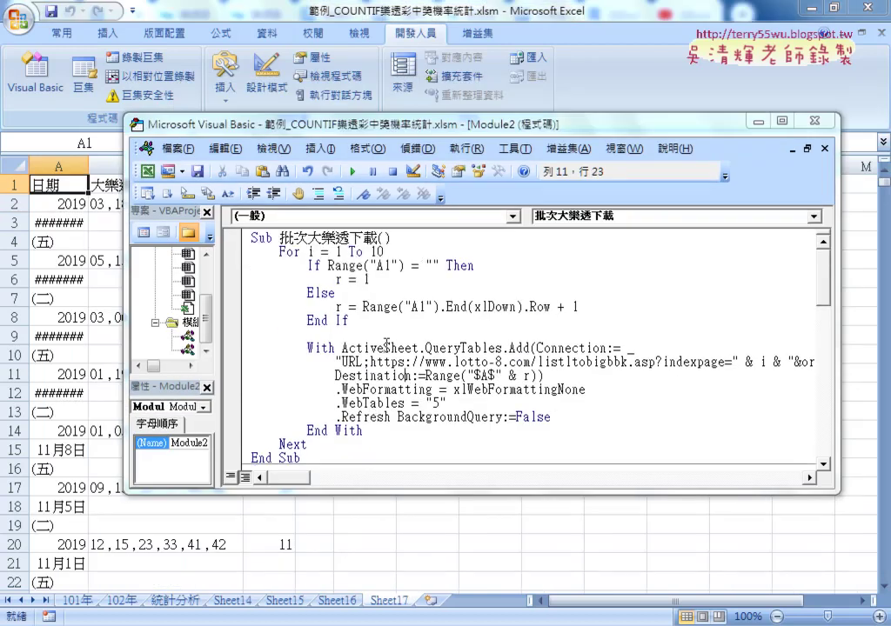
left_click(386, 251)
double_click(380, 252)
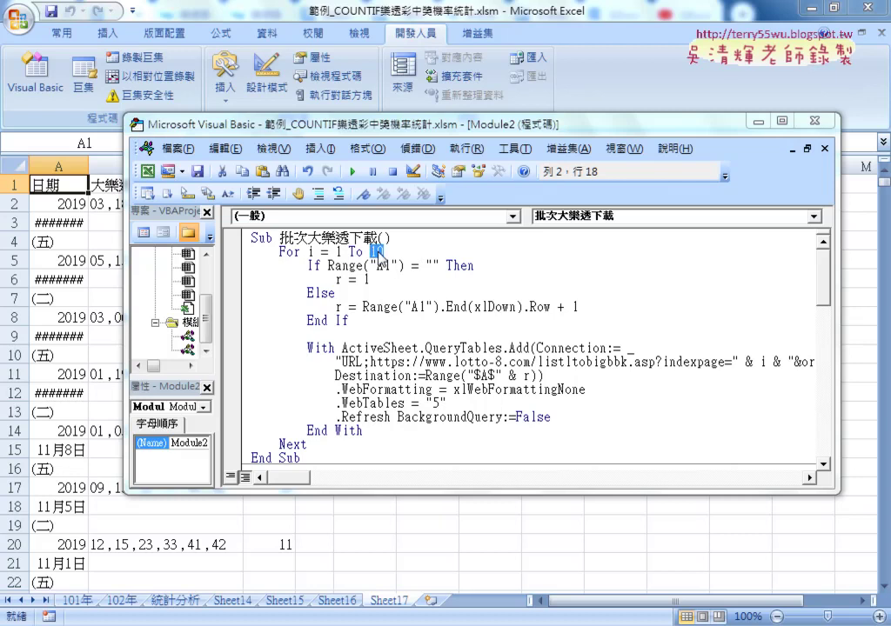
Run 複製日期 to copy each draw's date into column A as yyyy/m/d.
scroll(398, 294, "down", 4)
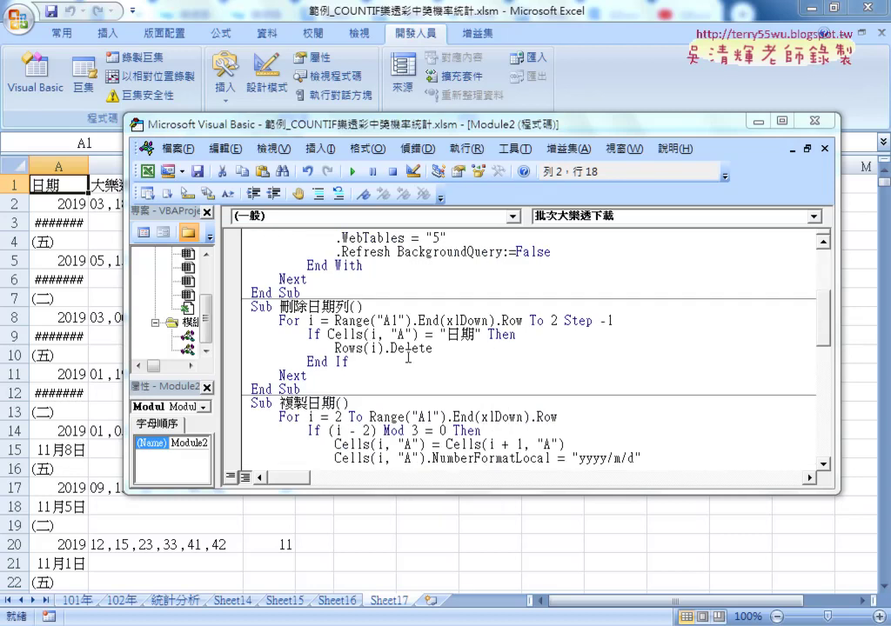
left_click(369, 348)
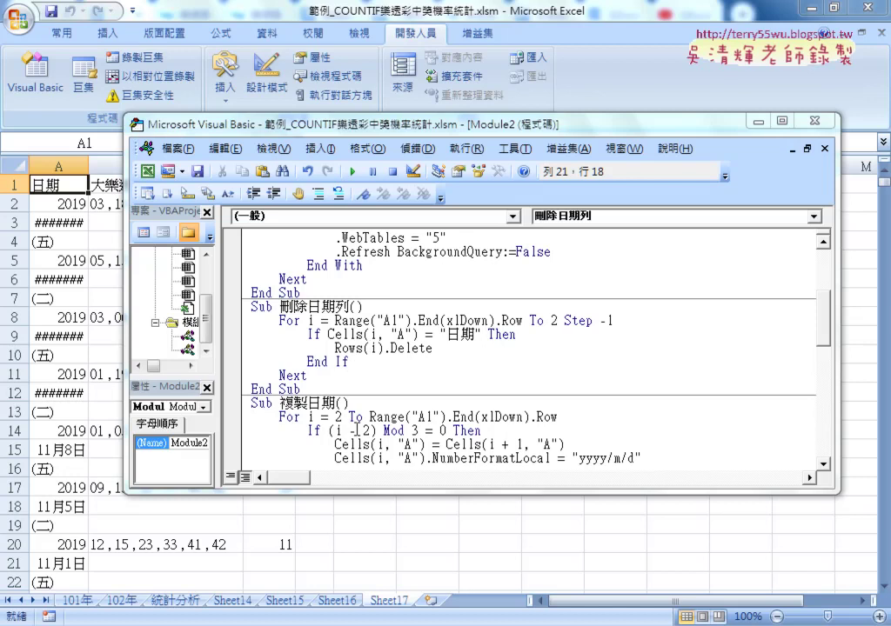
scroll(286, 344, "down", 2)
left_click(372, 360)
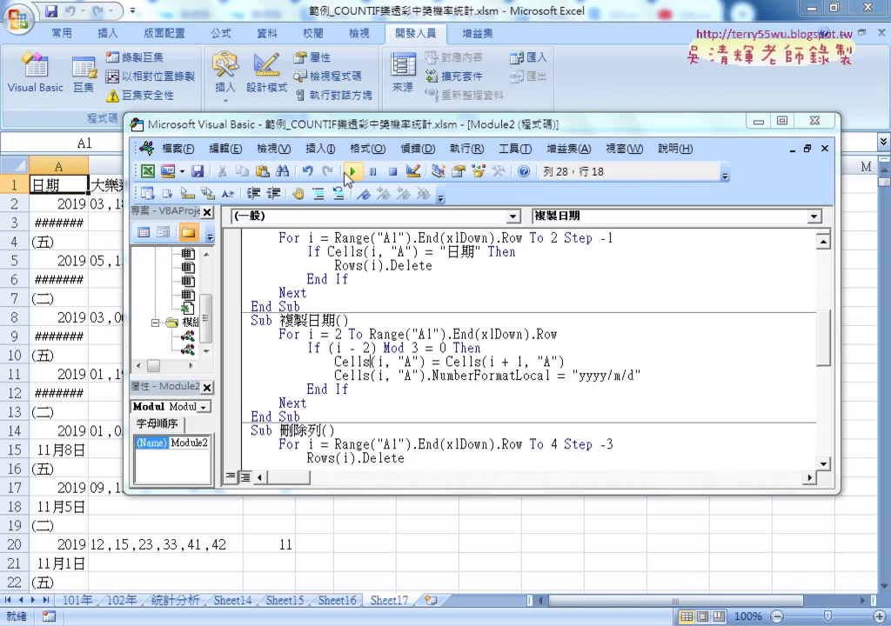
left_click(353, 171)
scroll(404, 448, "down", 1)
scroll(407, 398, "down", 1)
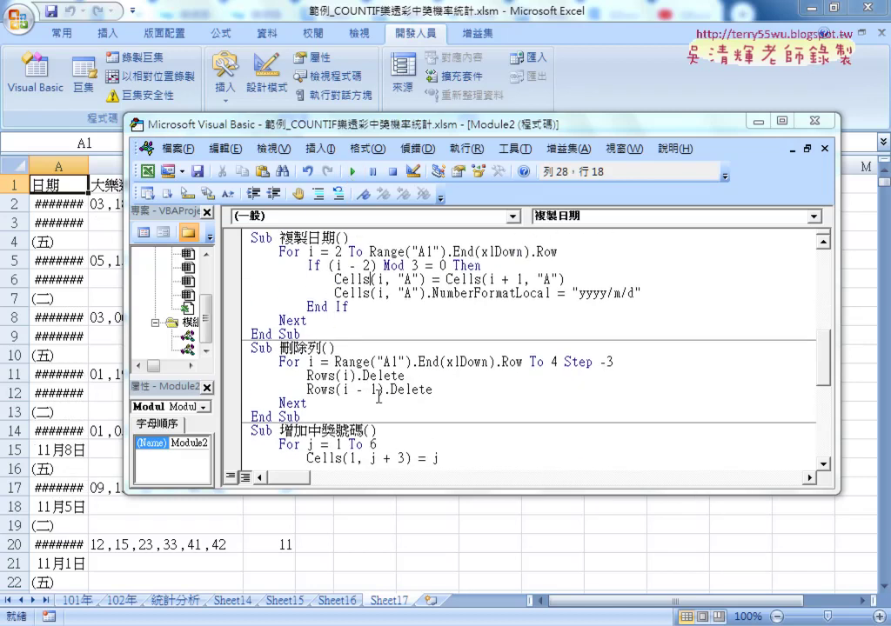
Autofit column A, run 刪除列 from the VBA editor, and move the editor aside to view Sheet17.
double_click(88, 164)
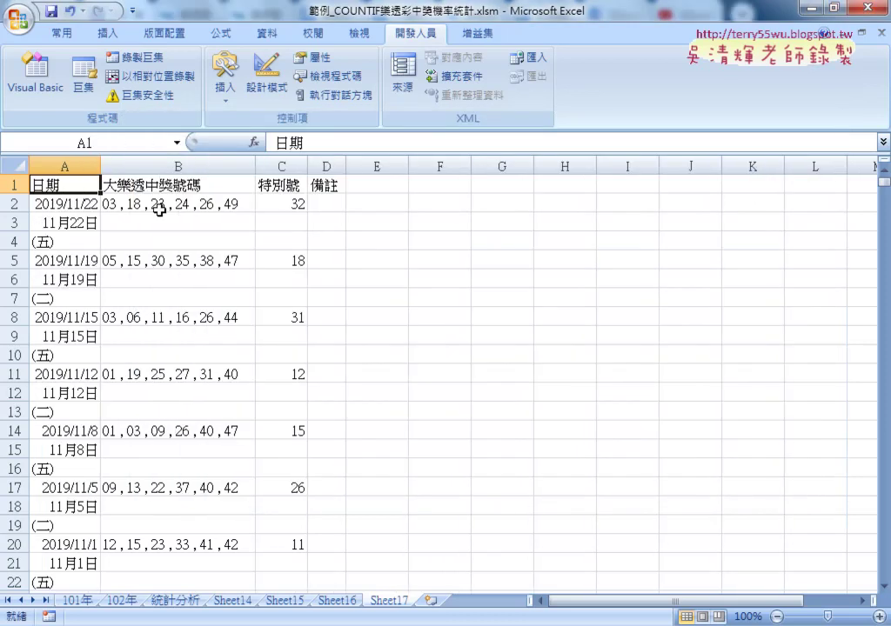
left_click(30, 73)
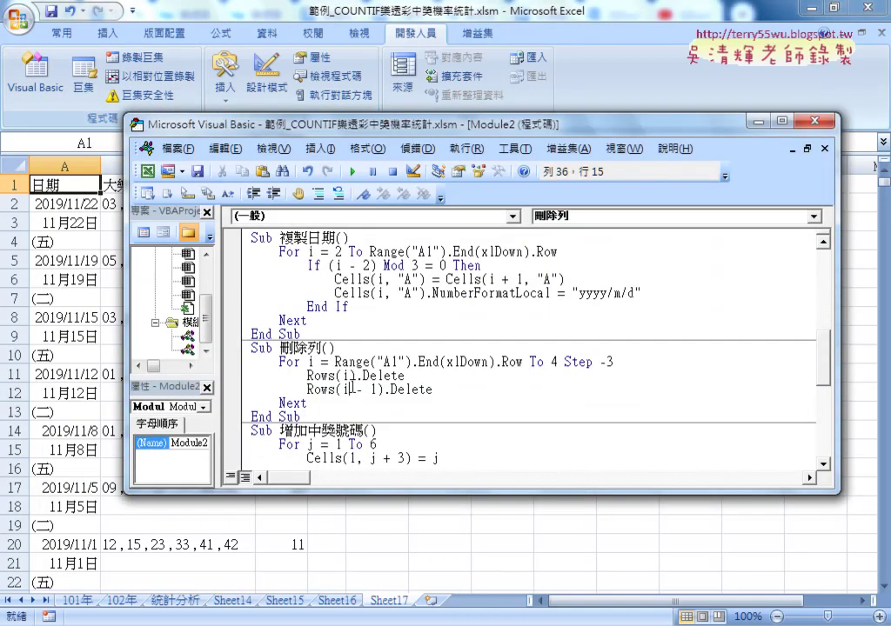
left_click(352, 171)
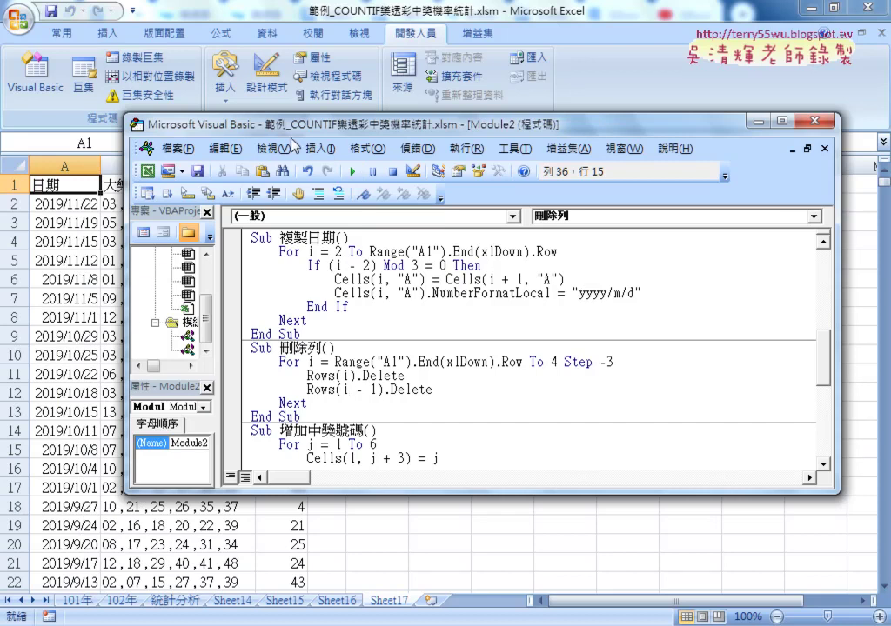
mouse_move(294, 141)
left_mouse_down()
mouse_move(417, 141)
mouse_move(422, 152)
mouse_move(361, 235)
left_mouse_up()
scroll(417, 139, "down", 3)
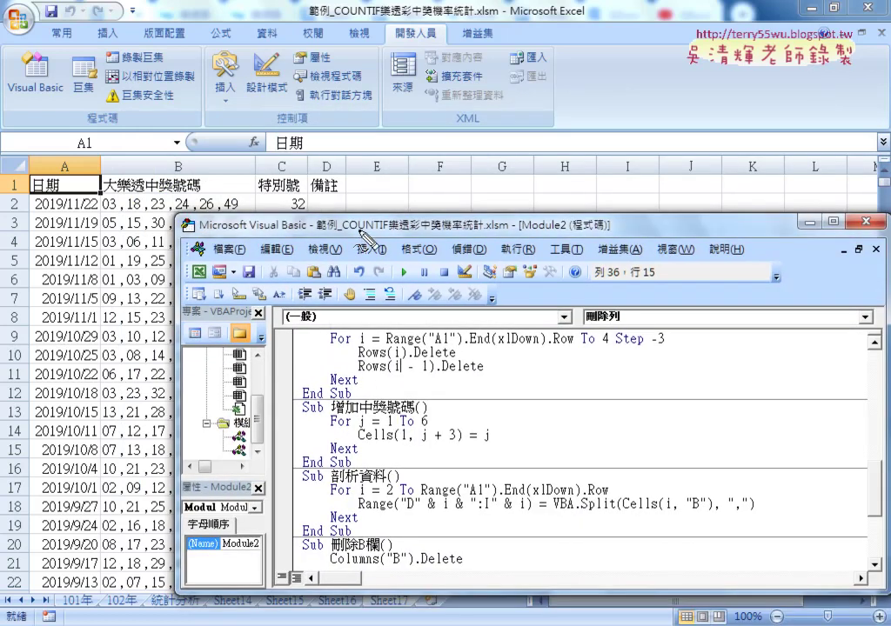
left_click_drag(94, 211, 124, 226)
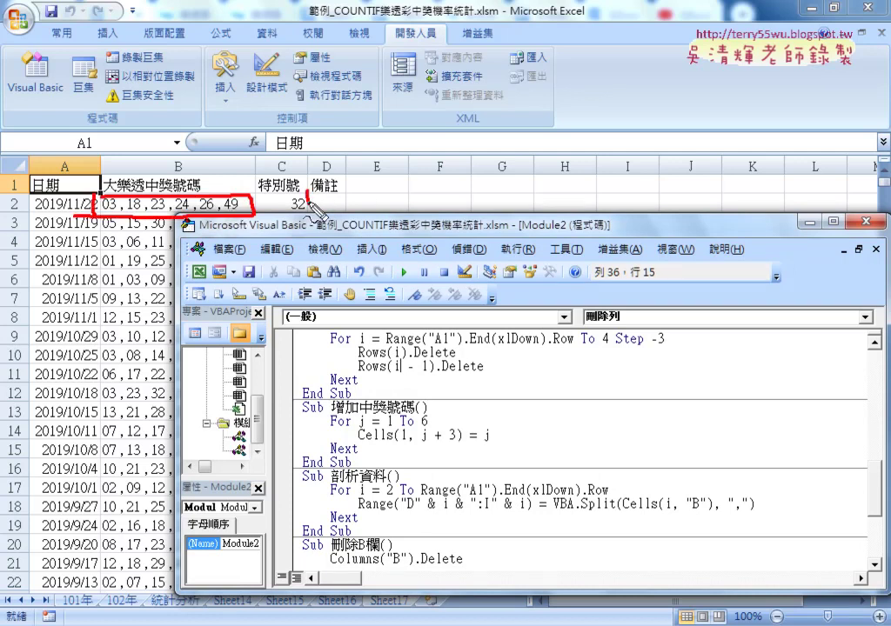
mouse_move(312, 209)
left_mouse_down()
mouse_move(414, 190)
mouse_move(709, 187)
left_mouse_up()
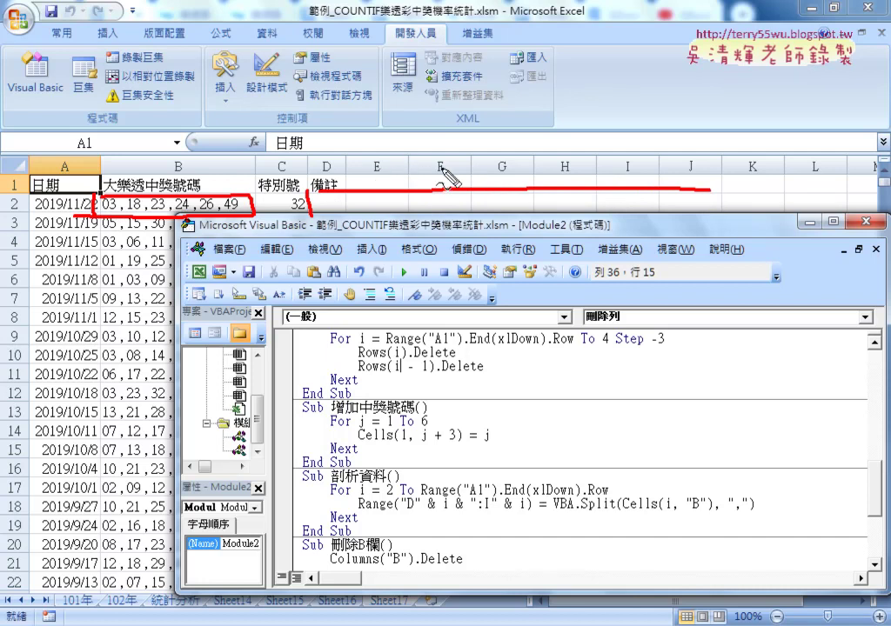
left_click_drag(656, 187, 311, 228)
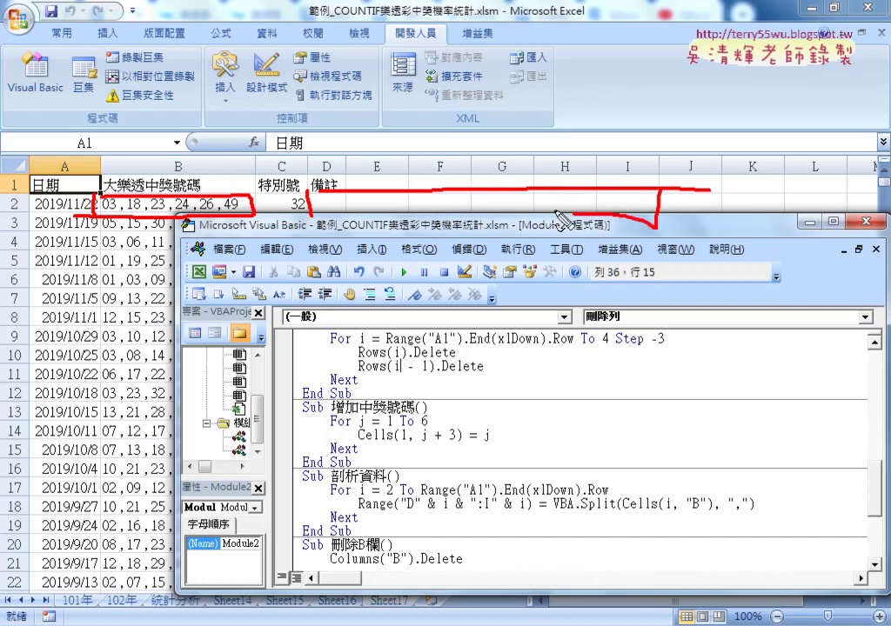
mouse_move(119, 196)
left_mouse_down()
mouse_move(119, 213)
mouse_move(190, 214)
mouse_move(345, 171)
mouse_move(342, 184)
left_mouse_up()
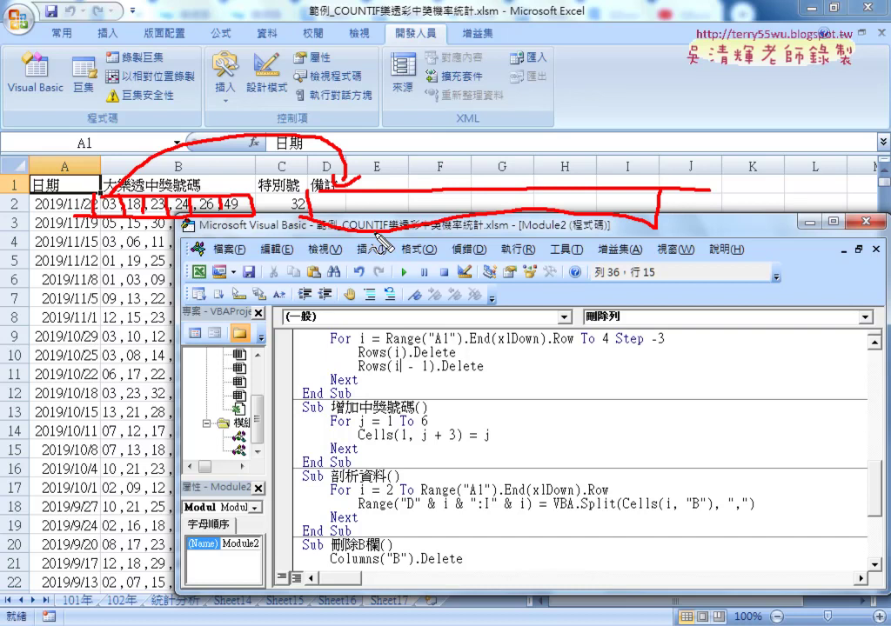
key("Escape")
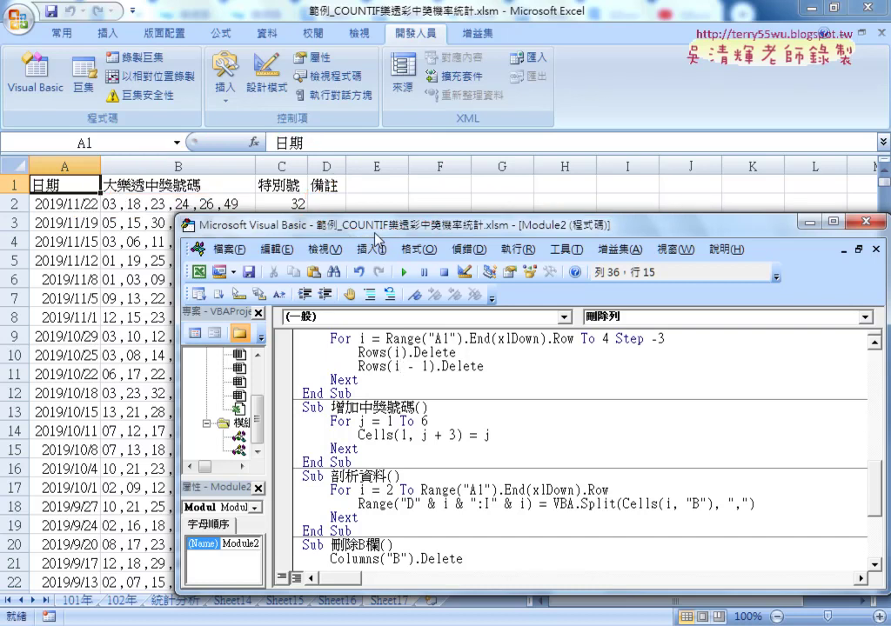
Select B2:B301 and set up Text to Columns as Delimited, reaching the comma delimiter options.
left_click(178, 206)
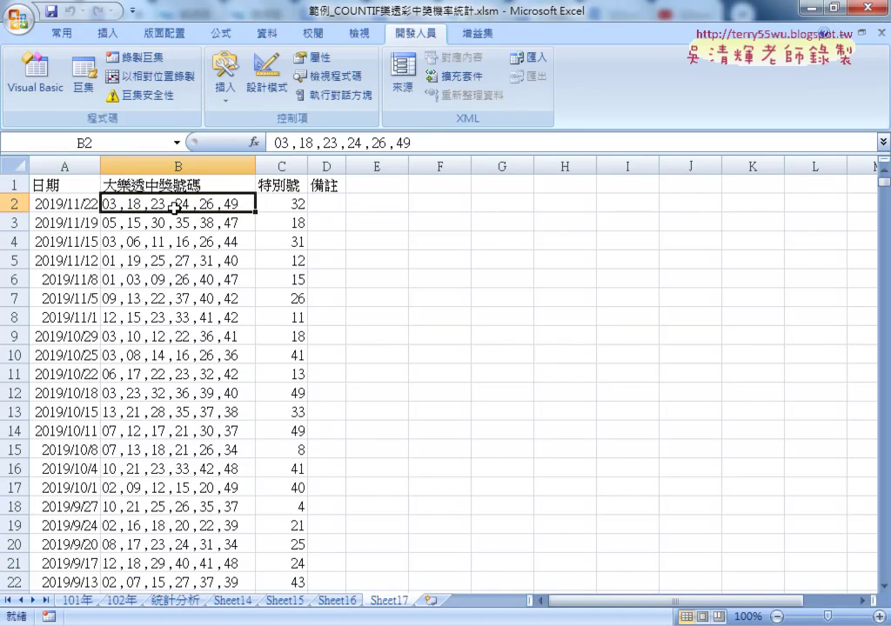
key("ctrl+shift+Down")
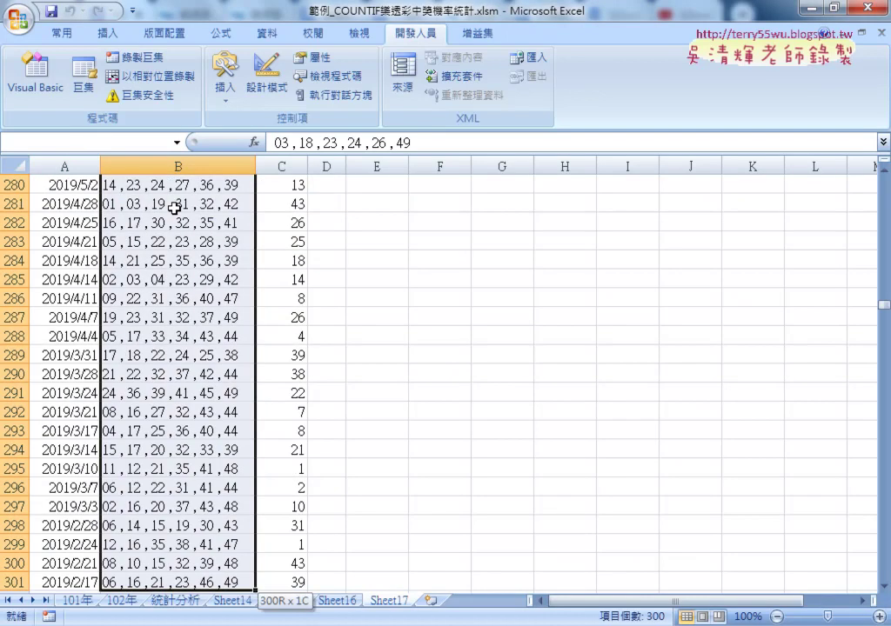
left_click(266, 33)
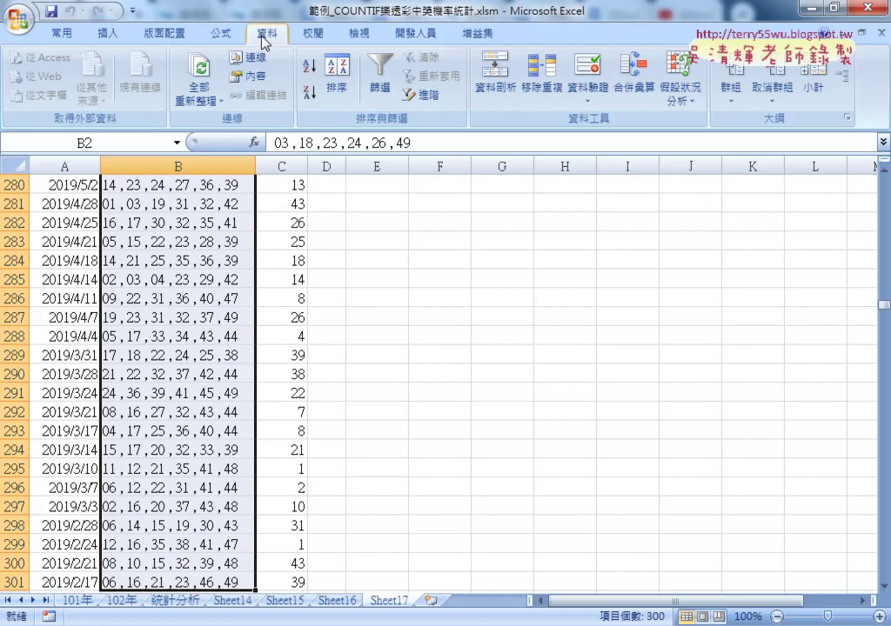
left_click(496, 83)
left_click(292, 407)
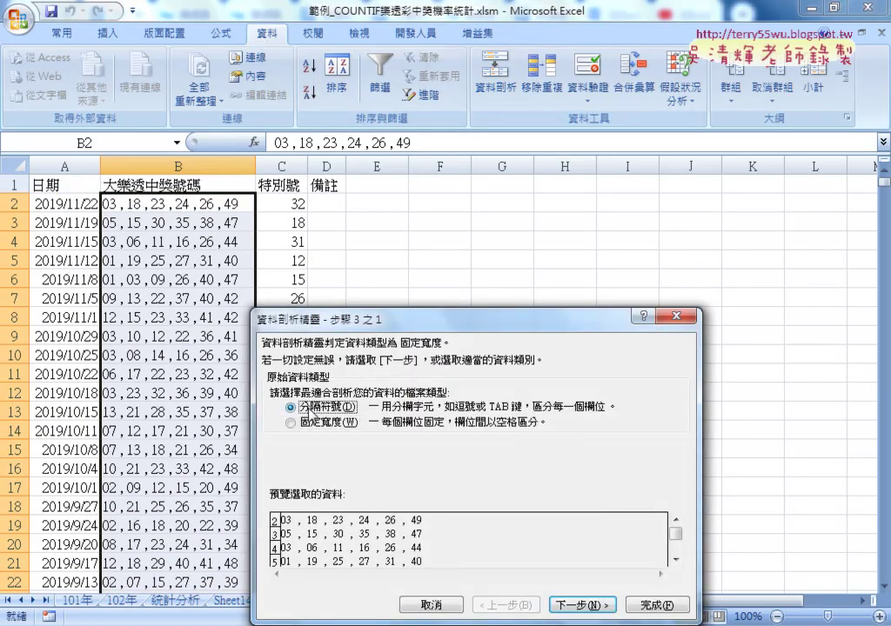
left_click(581, 606)
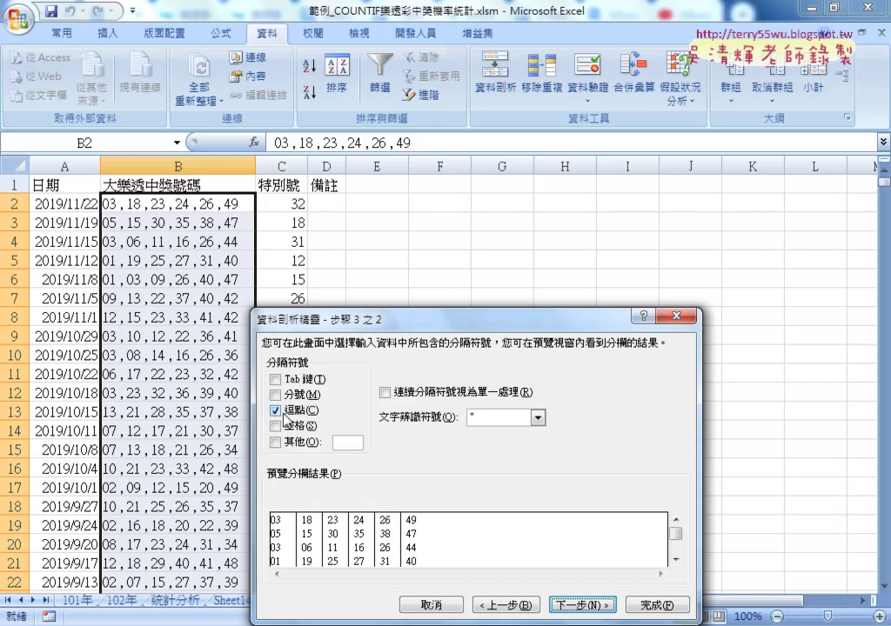
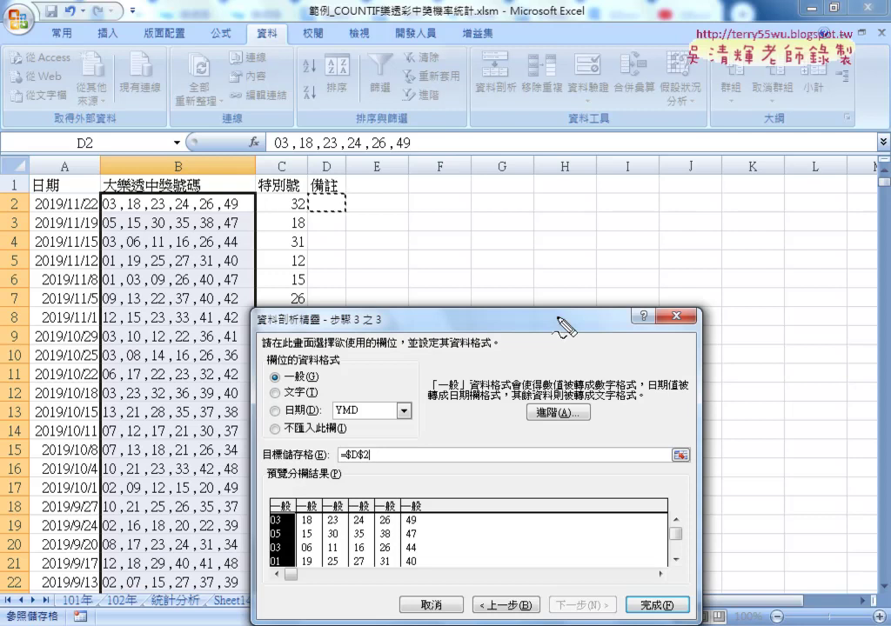
Mark B2's lottery numbers and target columns D–J, then cancel Text to Columns without splitting.
mouse_move(106, 188)
left_mouse_down()
mouse_move(94, 213)
mouse_move(237, 213)
left_mouse_up()
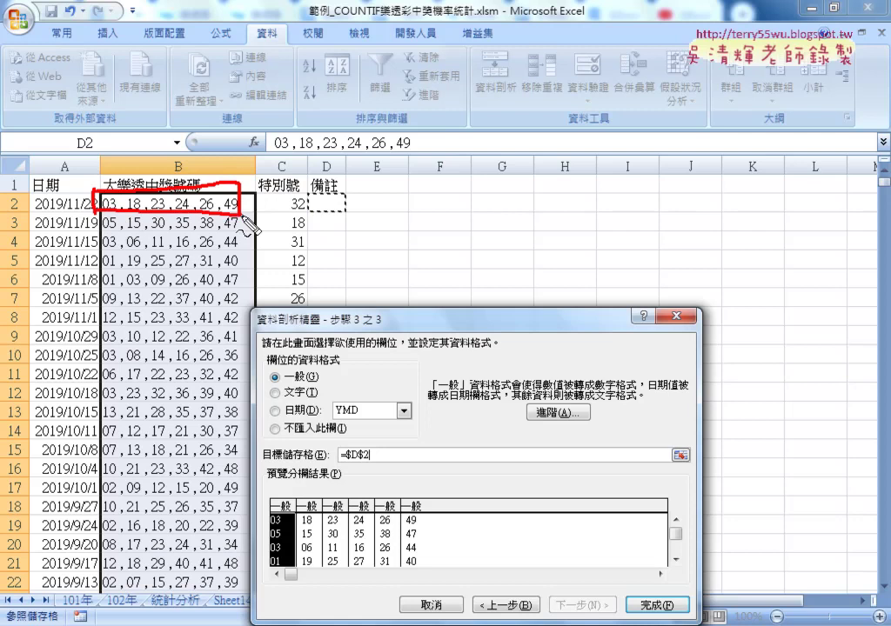
mouse_move(141, 184)
left_mouse_down()
mouse_move(142, 213)
mouse_move(633, 185)
mouse_move(644, 209)
left_mouse_up()
left_click_drag(320, 212, 644, 214)
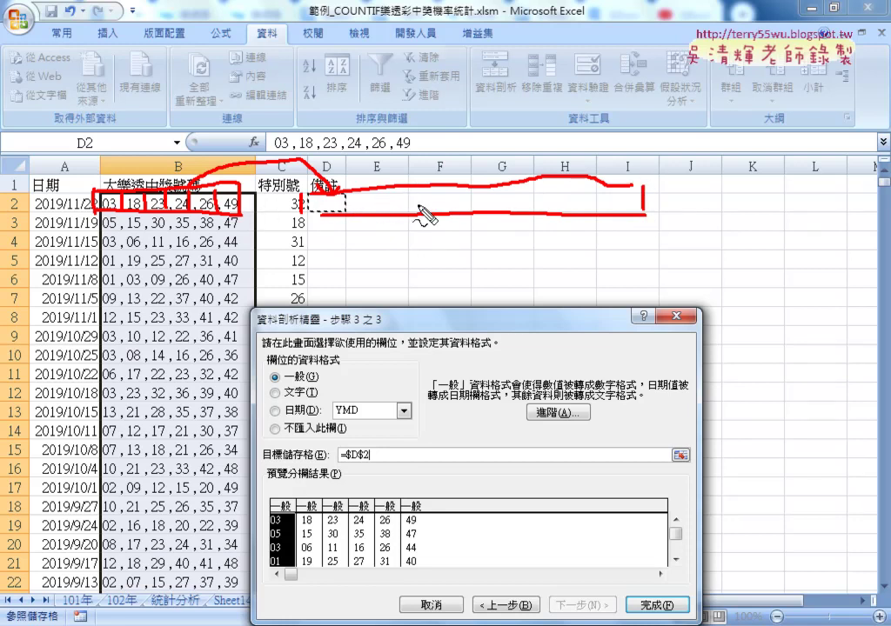
key("Escape")
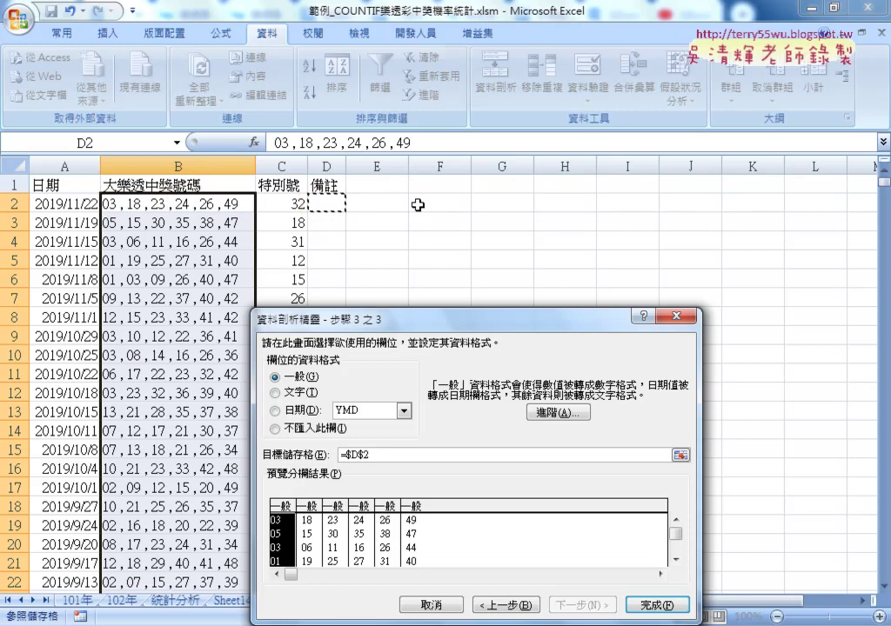
key("Escape")
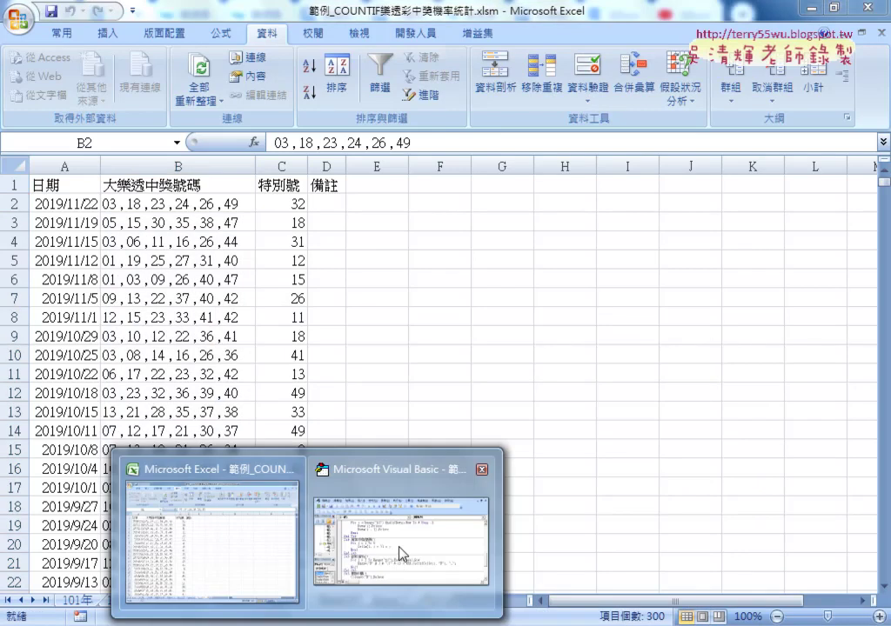
In the VBA editor, highlight the 剖析資料 name, its loop bounds and VBA.Split.
left_click(397, 548)
scroll(460, 452, "down", 1)
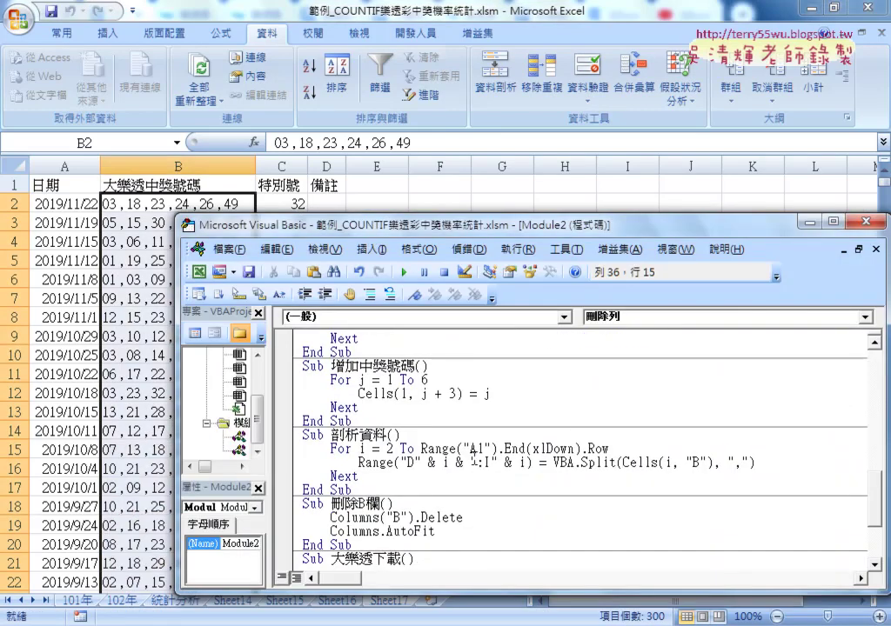
scroll(460, 444, "down", 1)
left_click_drag(332, 393, 386, 393)
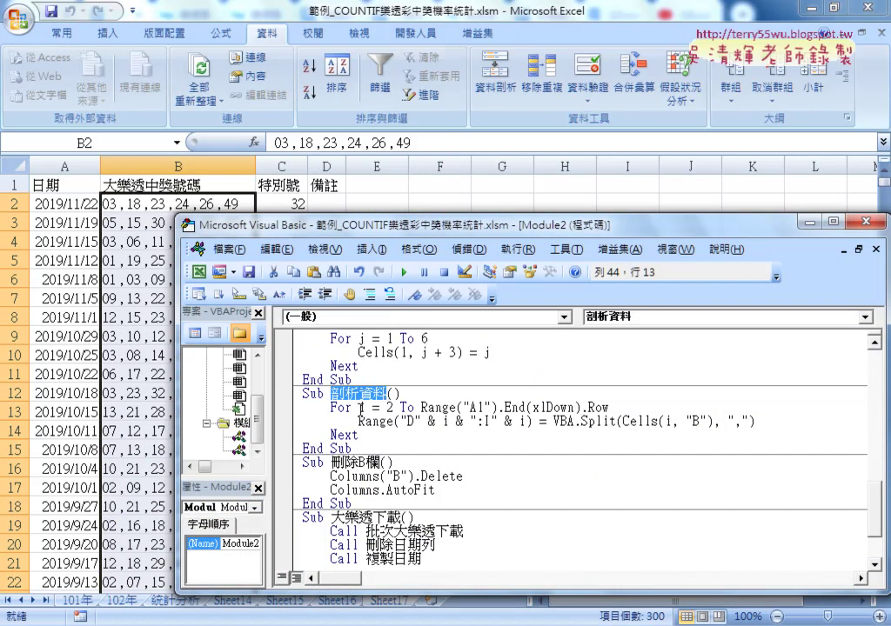
left_click(364, 407)
double_click(390, 407)
left_click_drag(421, 408, 622, 408)
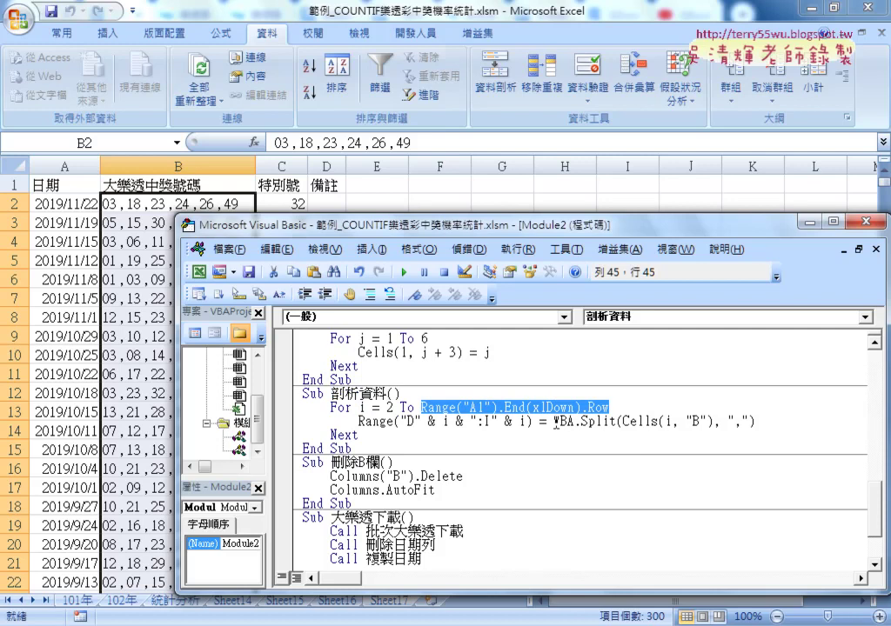
double_click(564, 421)
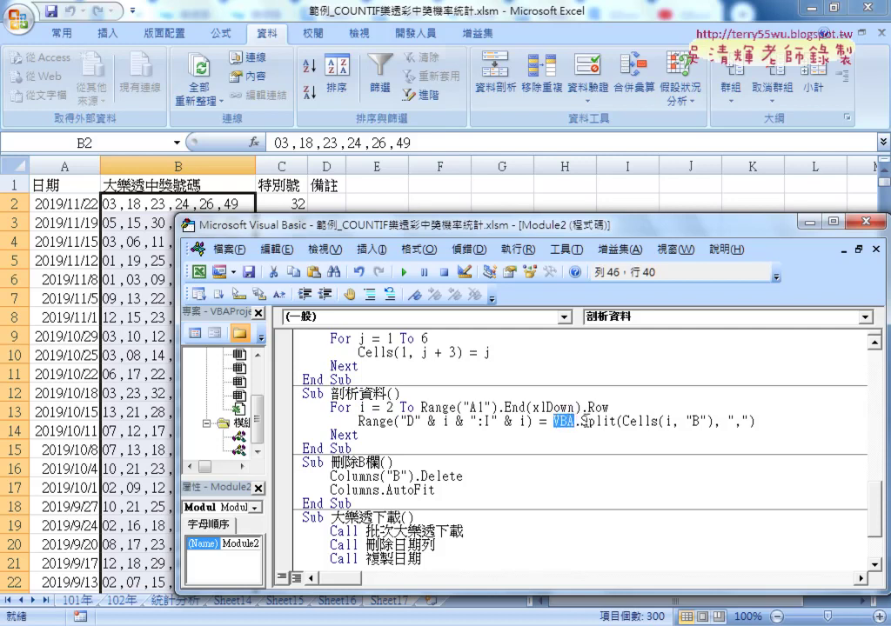
double_click(609, 422)
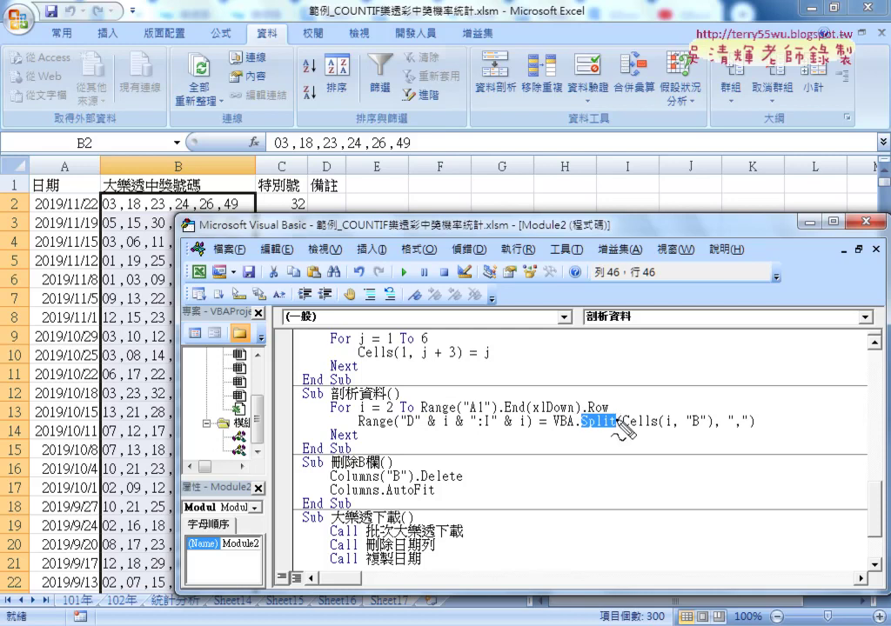
Annotate Split's source Cells(i, "B"), the comma delimiter, and the D-to-I destination range.
left_click_drag(628, 426, 705, 426)
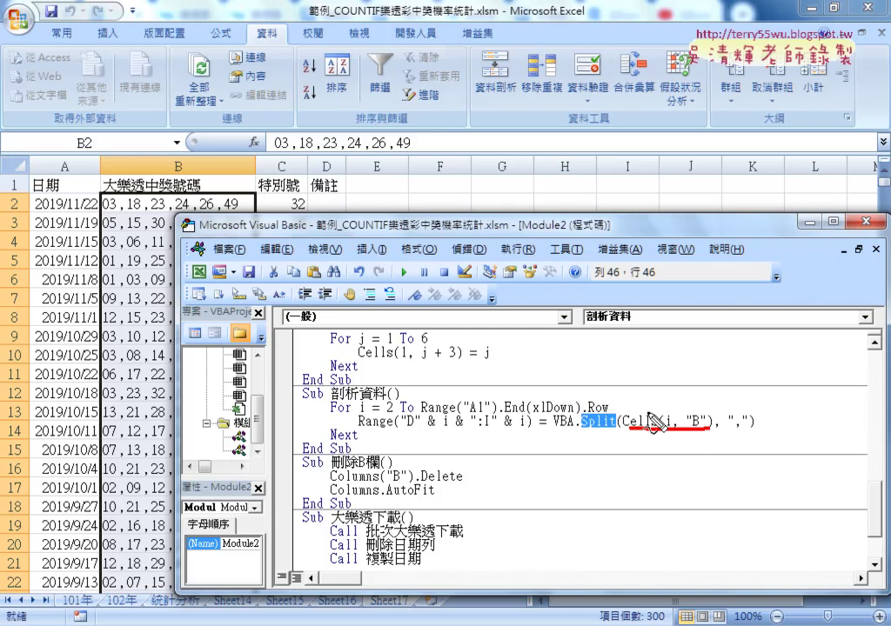
left_click_drag(96, 214, 261, 211)
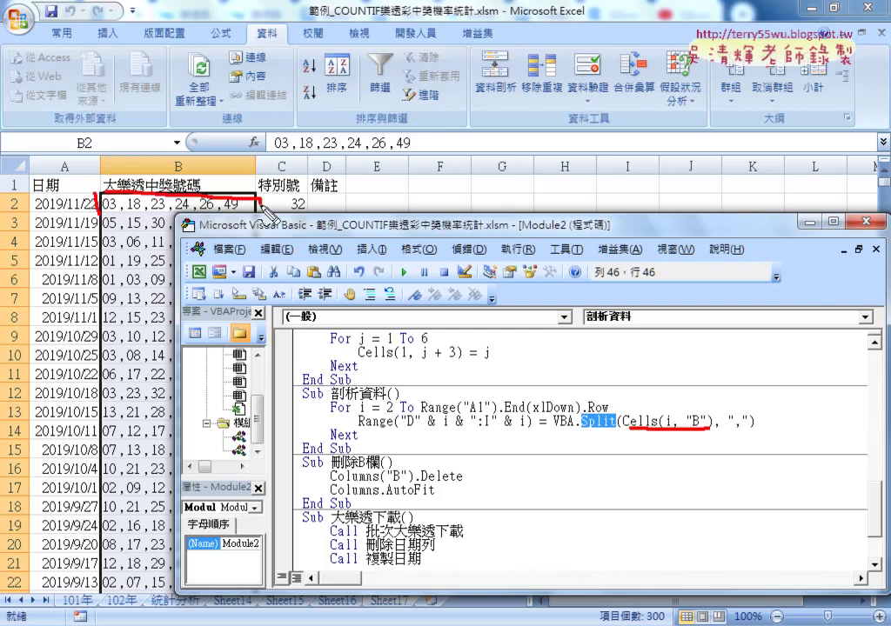
left_click_drag(100, 213, 259, 209)
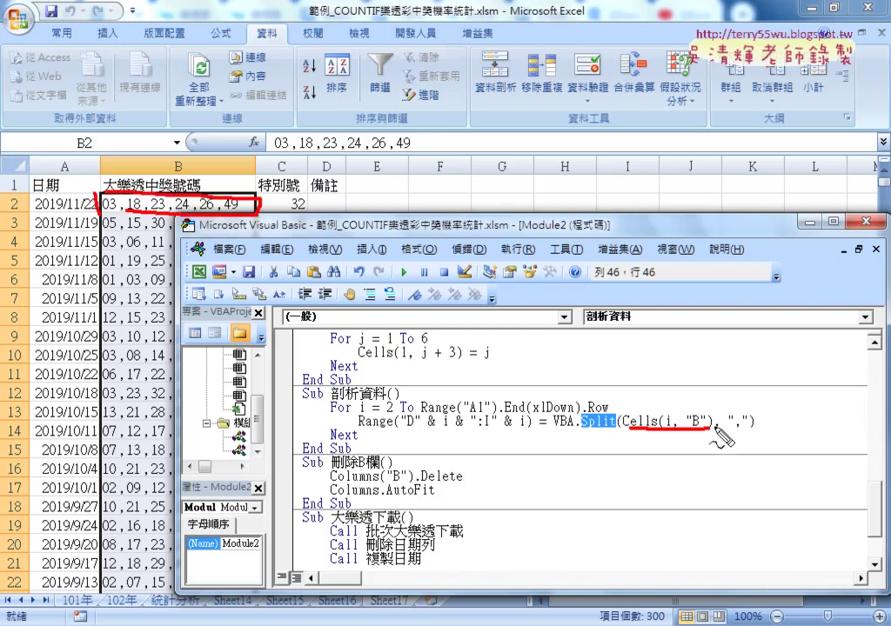
mouse_move(715, 428)
left_mouse_down()
mouse_move(707, 442)
mouse_move(746, 427)
left_mouse_up()
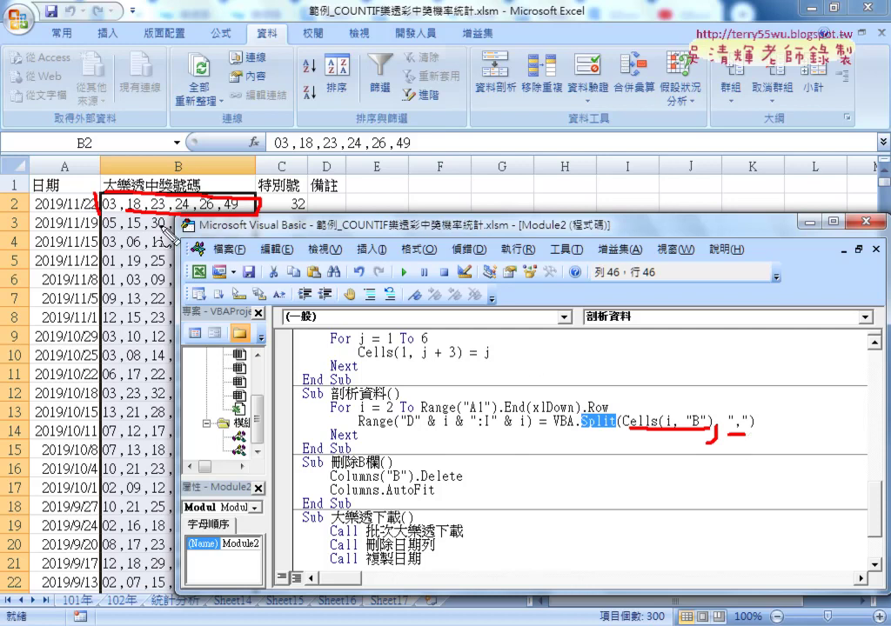
mouse_move(120, 196)
left_mouse_down()
mouse_move(117, 214)
mouse_move(217, 214)
left_mouse_up()
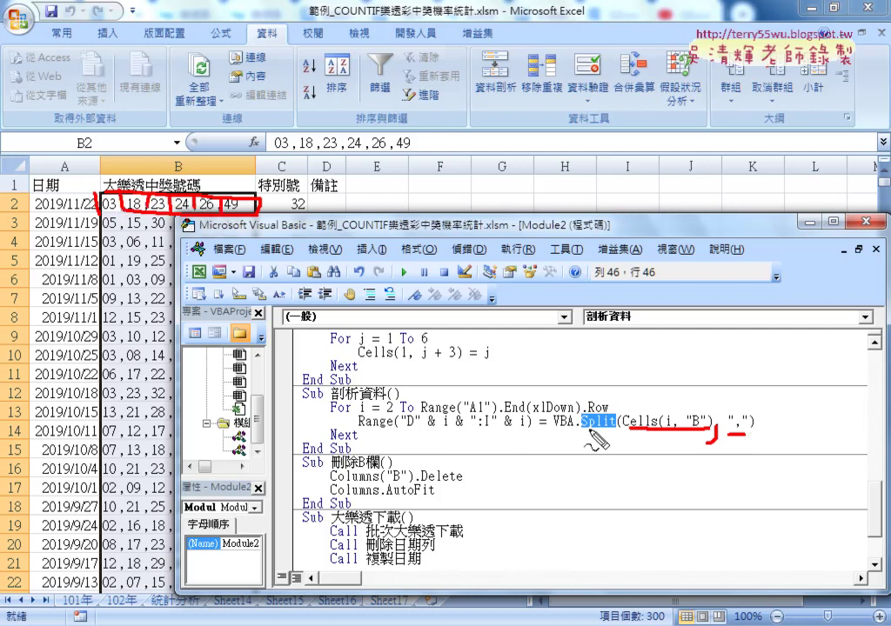
mouse_move(583, 433)
left_mouse_down()
mouse_move(482, 433)
mouse_move(502, 440)
left_mouse_up()
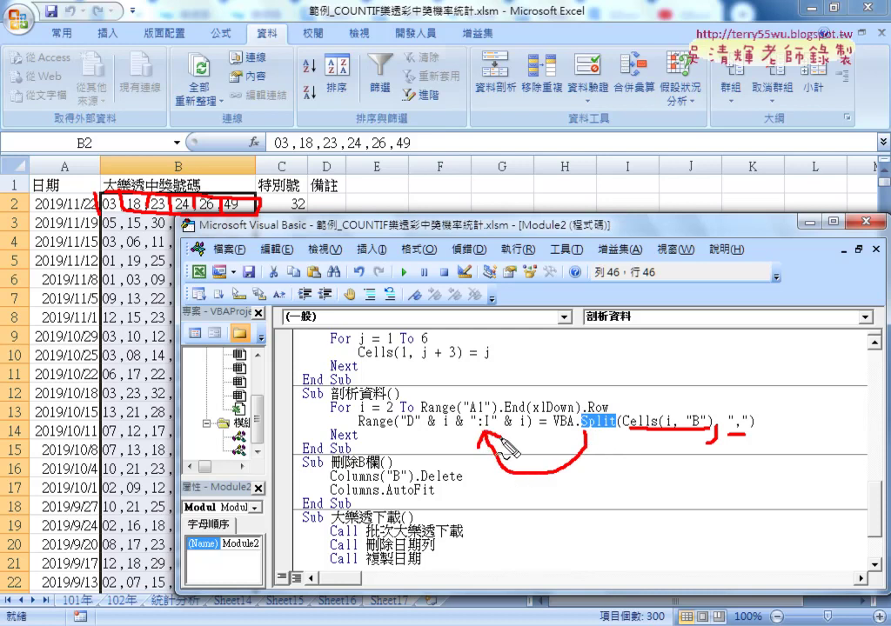
left_click_drag(357, 427, 534, 426)
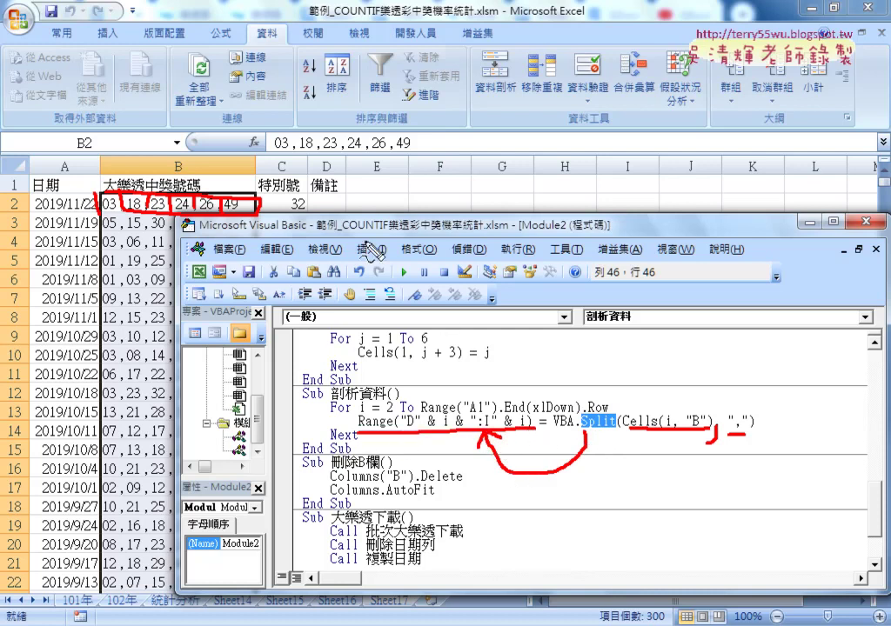
mouse_move(304, 198)
left_mouse_down()
mouse_move(309, 217)
mouse_move(645, 188)
left_mouse_up()
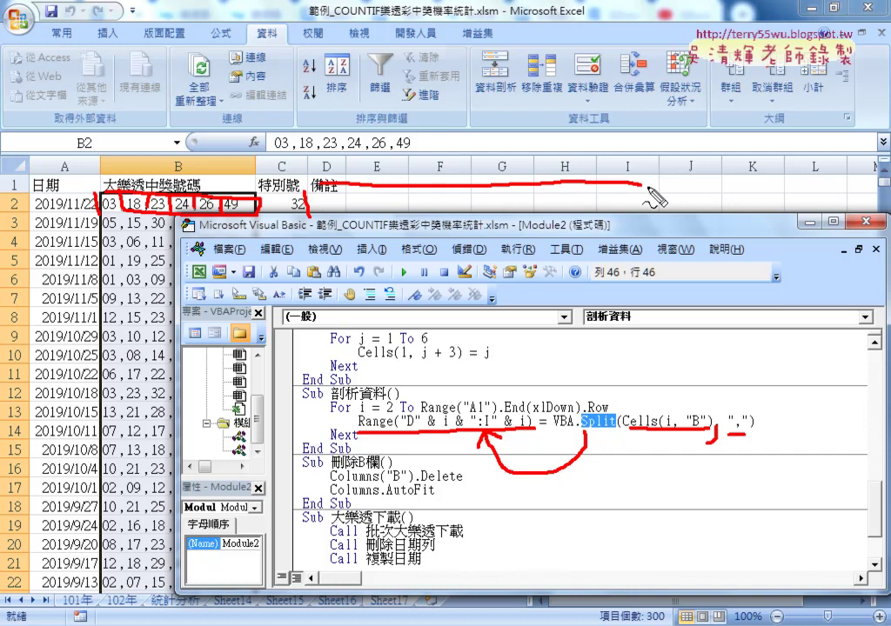
left_click_drag(315, 215, 657, 217)
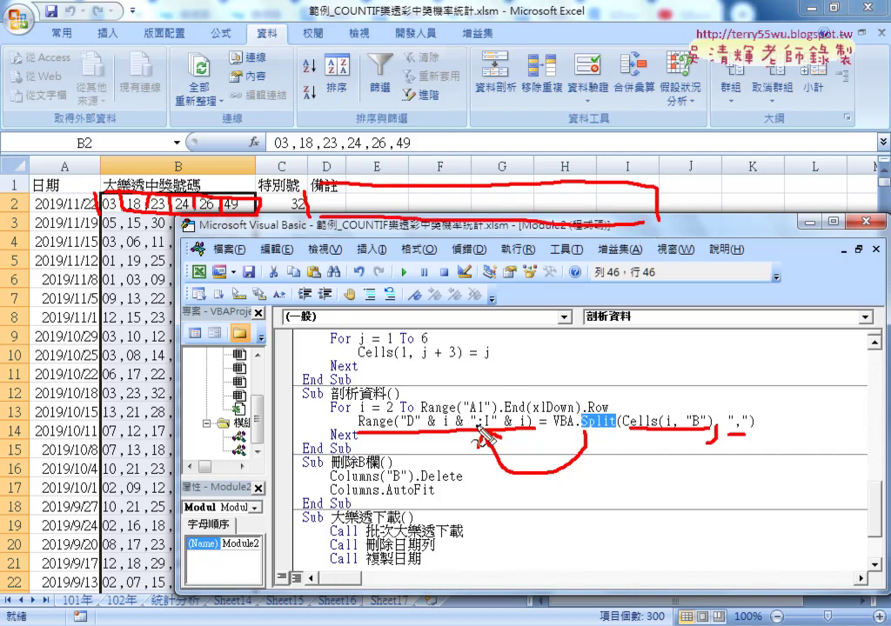
left_click_drag(481, 437, 474, 442)
key("Escape")
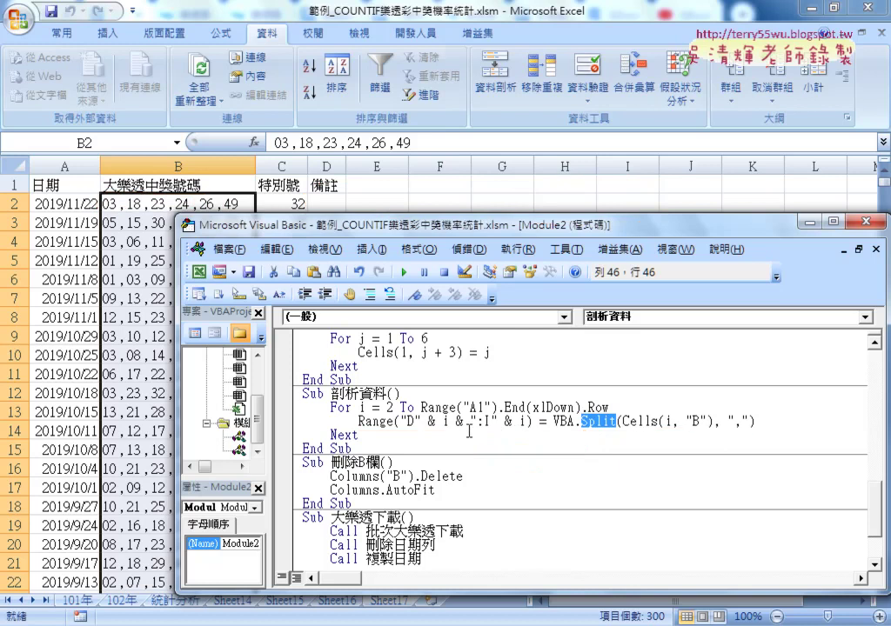
Replace the fixed row 2 after "D" with a concatenated i in the Range address.
left_click_drag(414, 421, 524, 422)
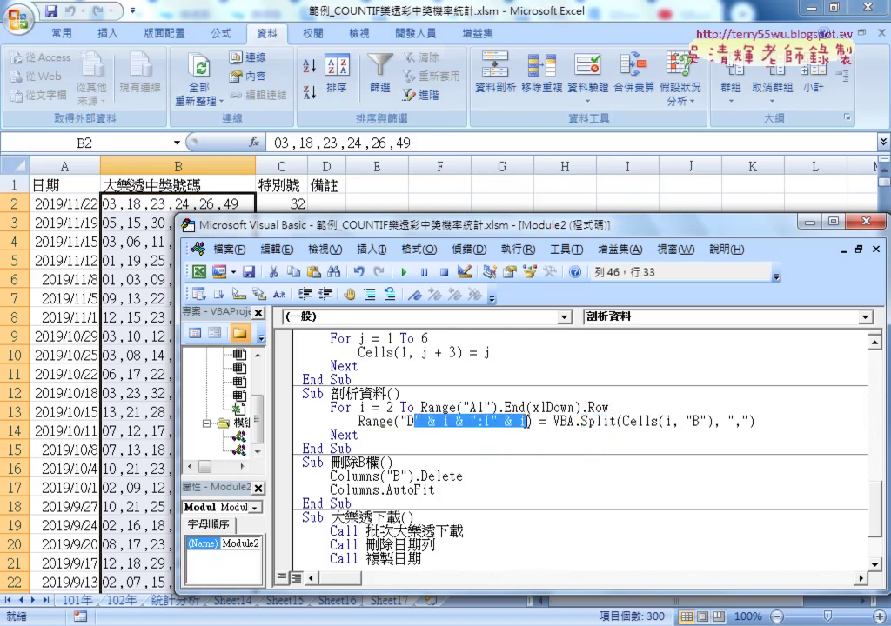
type("2:I")
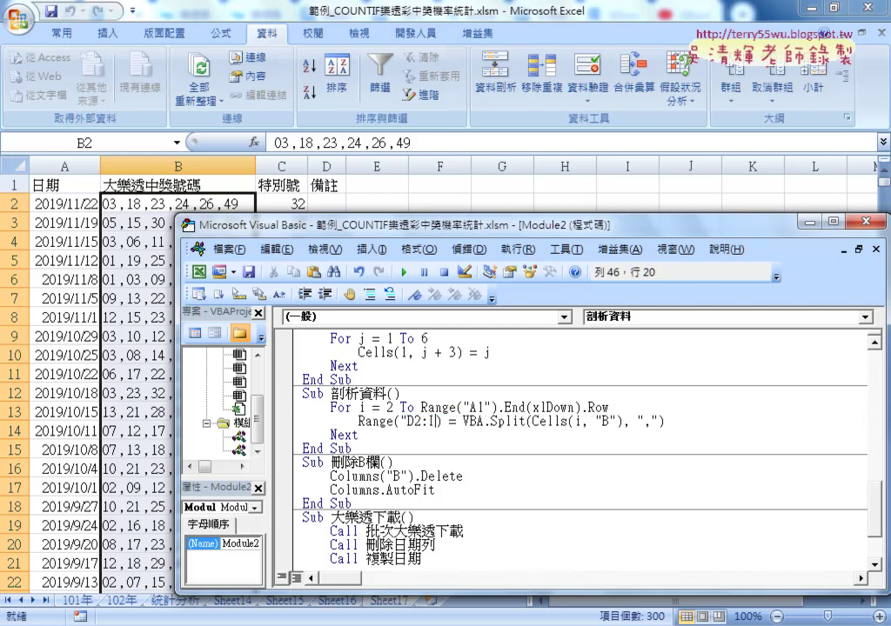
type("2")
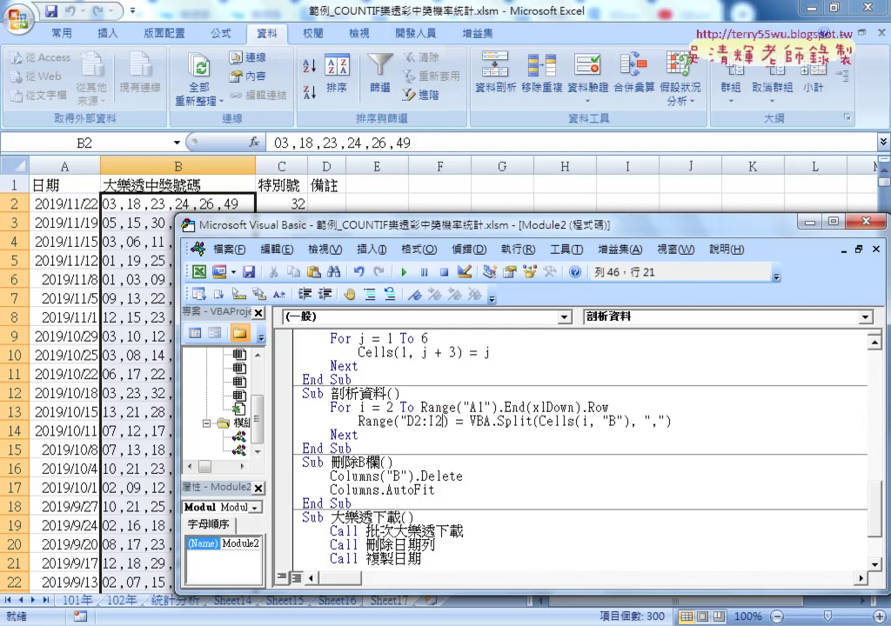
type("\"")
key("Left")
key("Left")
key("Left")
key("Left")
key("Left")
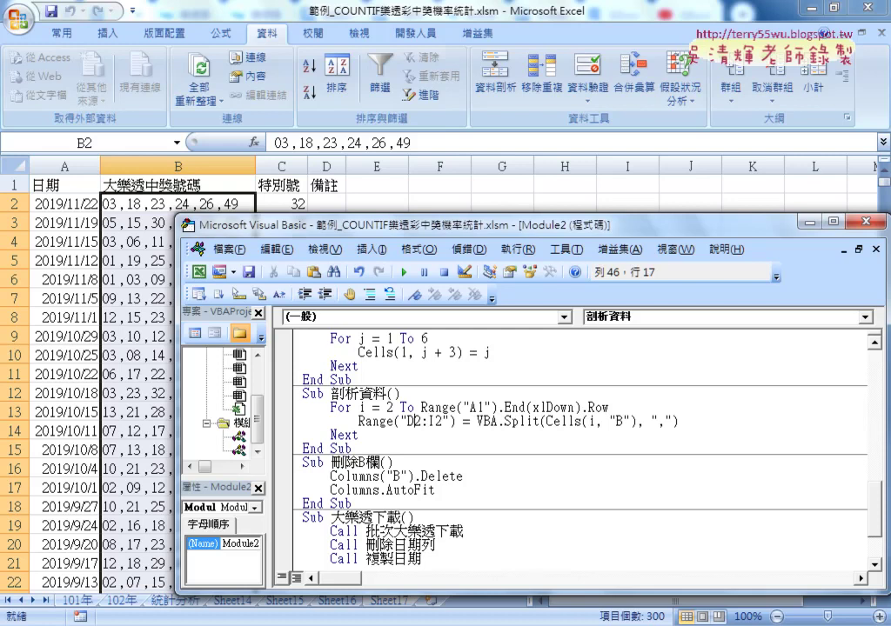
key("shift+Right")
type("\"")
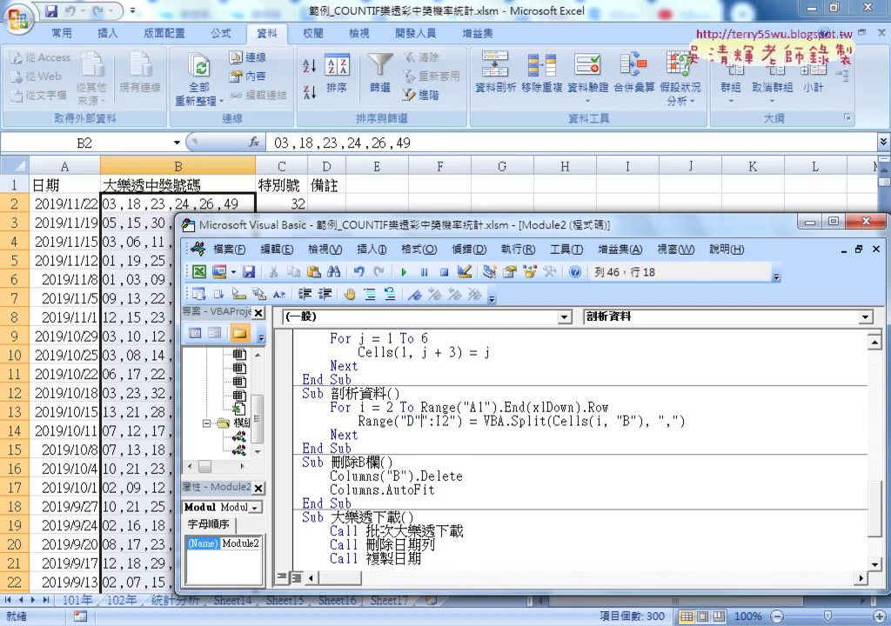
type("&")
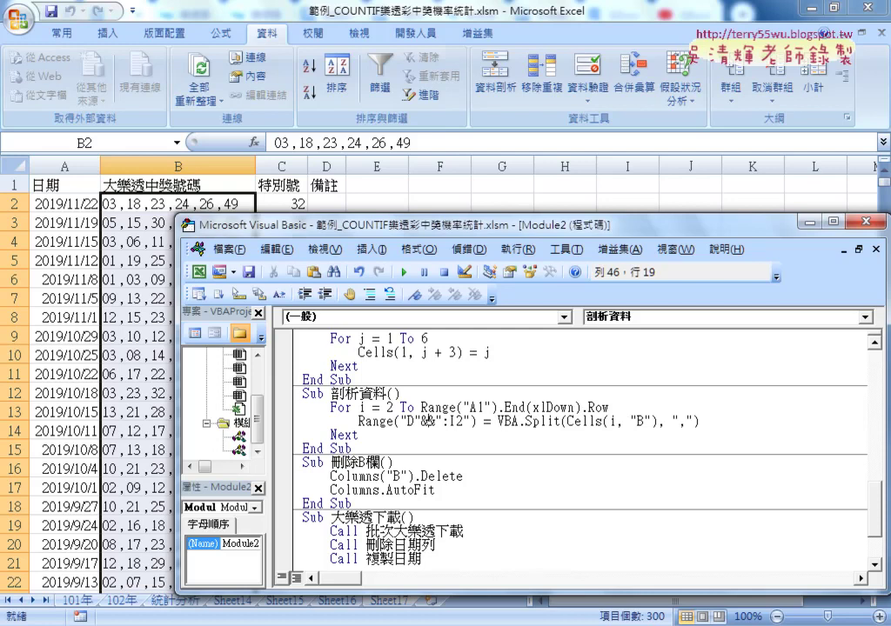
type("i")
Space out the concatenation and change the ":I2" end to ":I" & i.
left_click(411, 421)
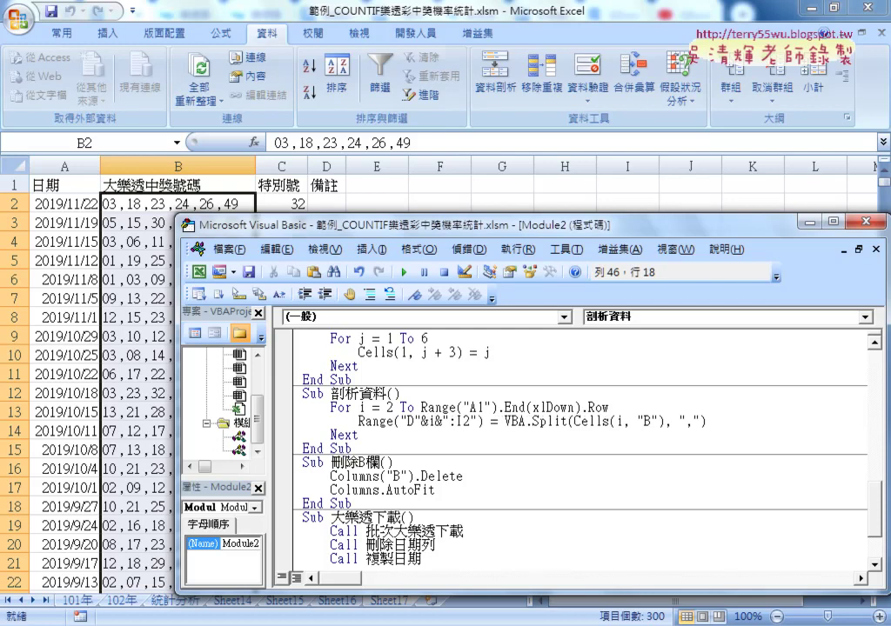
key("space")
key("Right")
key("space")
key("Right")
key("space")
key("Right")
key("space")
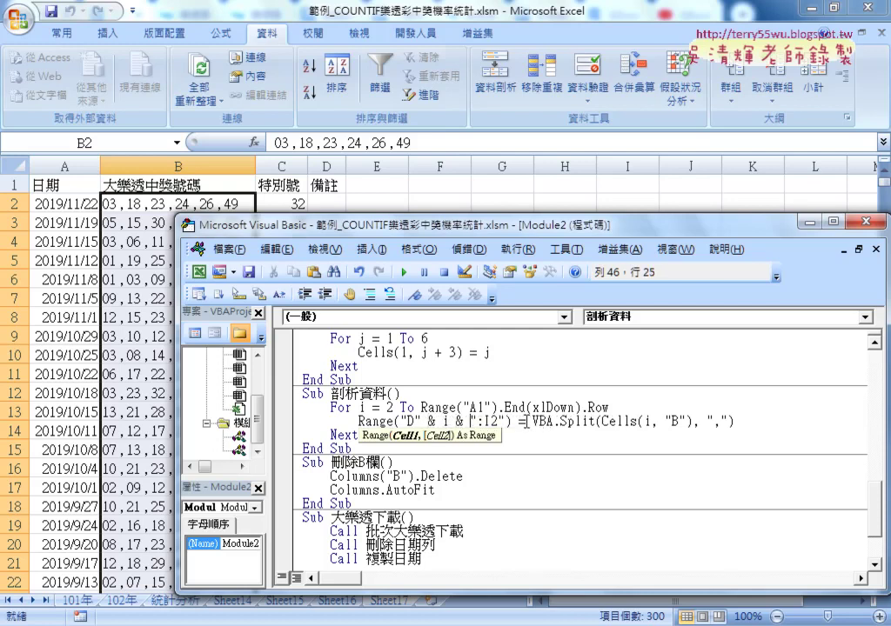
key("Right")
key("Right")
key("Right")
key("Delete")
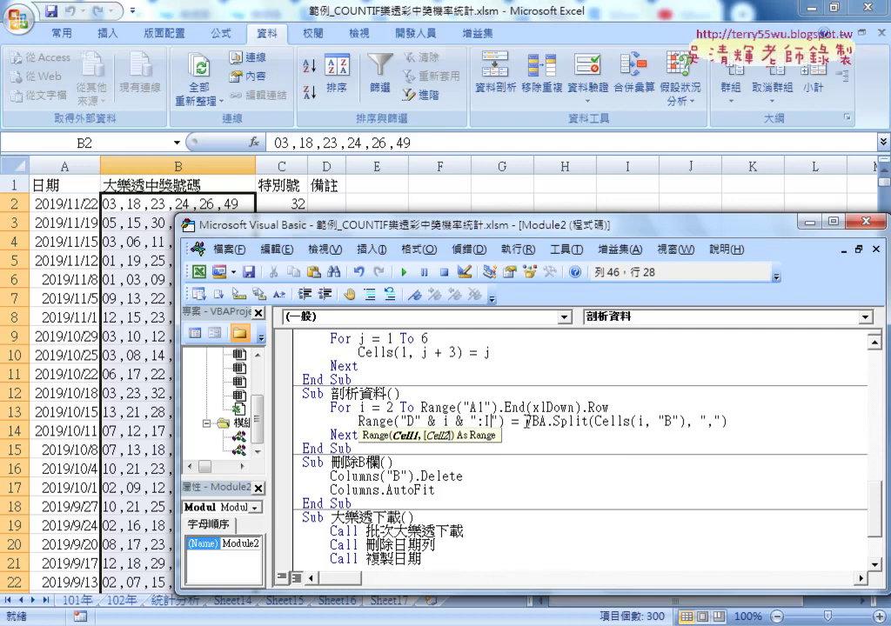
key("Right")
type("& ")
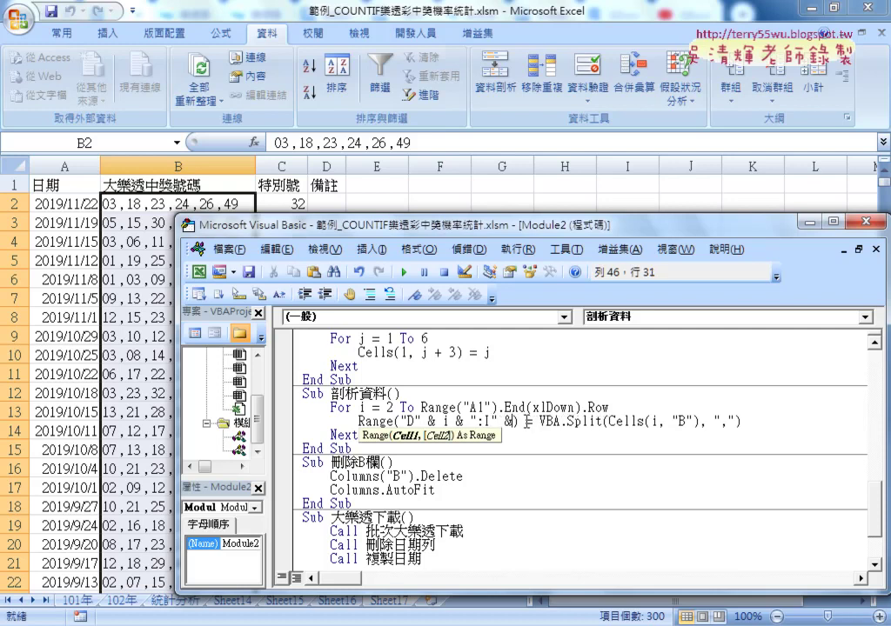
type("i")
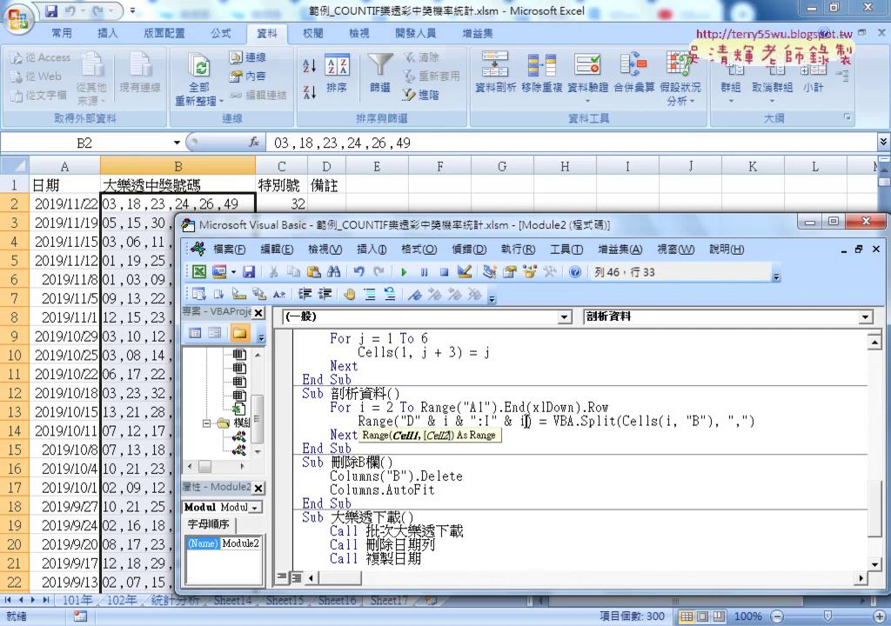
Set a breakpoint on the Split line, run 剖析資料, and step once to split row 2.
left_click(410, 421)
left_click(291, 421)
left_click(404, 271)
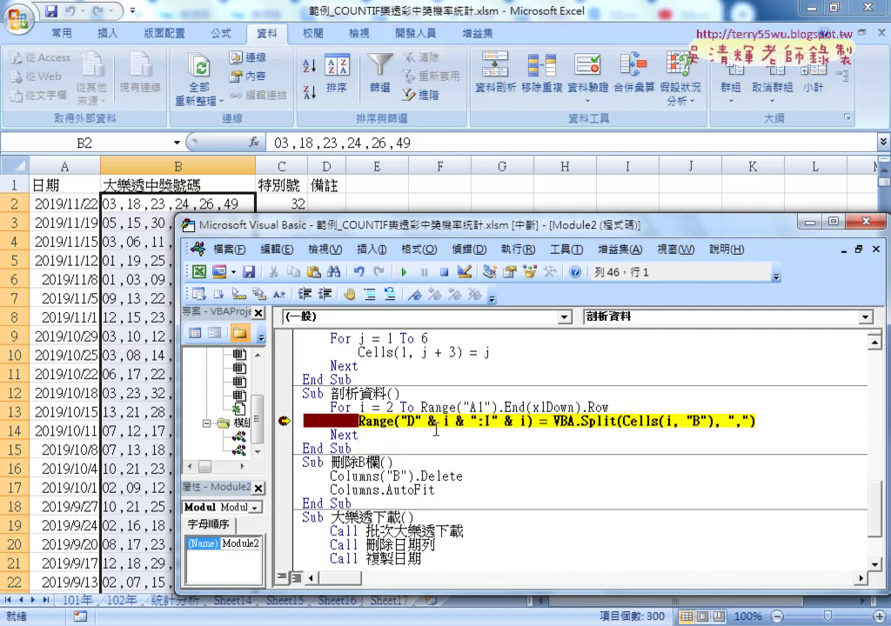
mouse_move(447, 422)
key("F8")
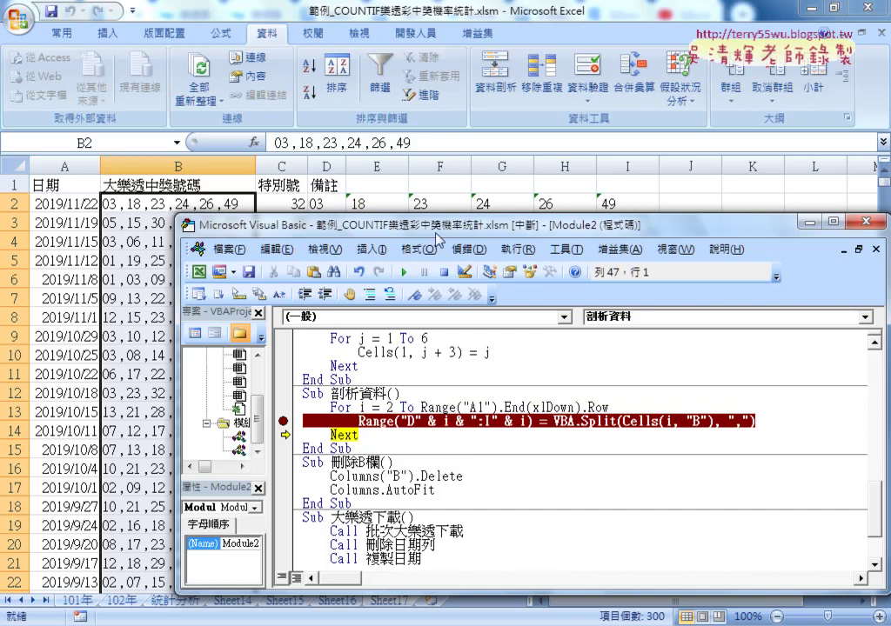
Shrink the editor to show 03, 18, 23, 24, 26, 49 in D2:I2, then advance to row 3.
mouse_move(424, 215)
left_mouse_down()
mouse_move(424, 248)
mouse_move(310, 255)
left_mouse_up()
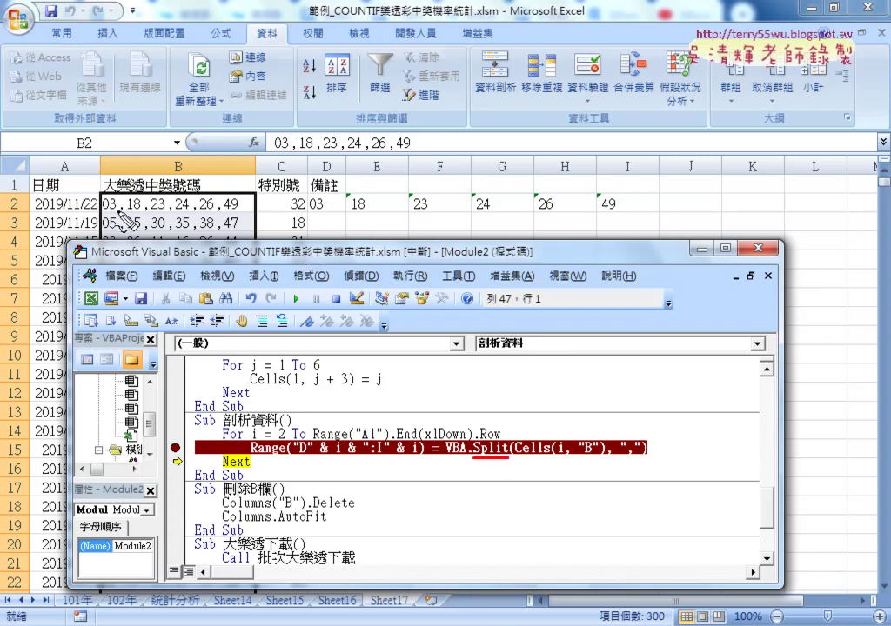
left_click_drag(311, 208, 328, 206)
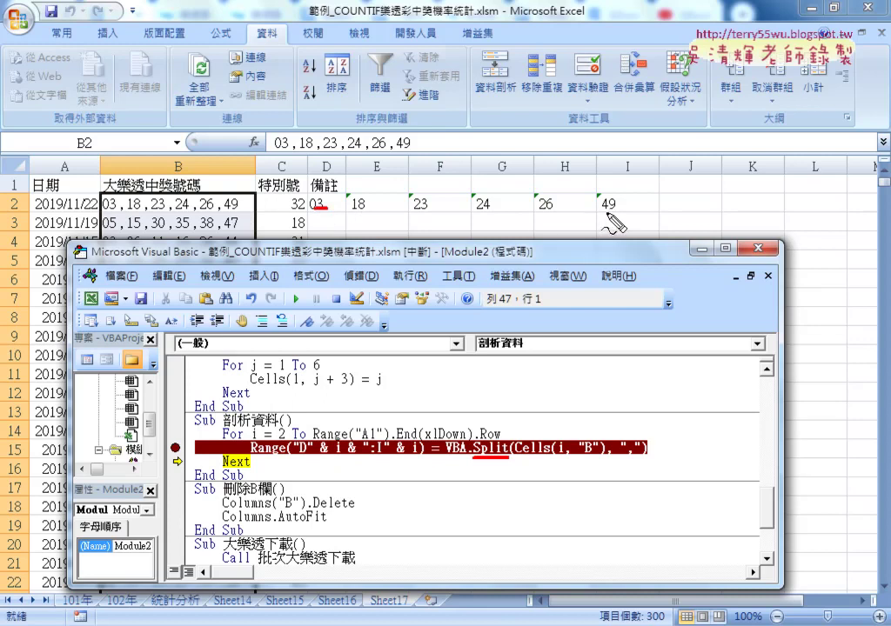
left_click_drag(602, 210, 622, 206)
left_click_drag(225, 209, 239, 206)
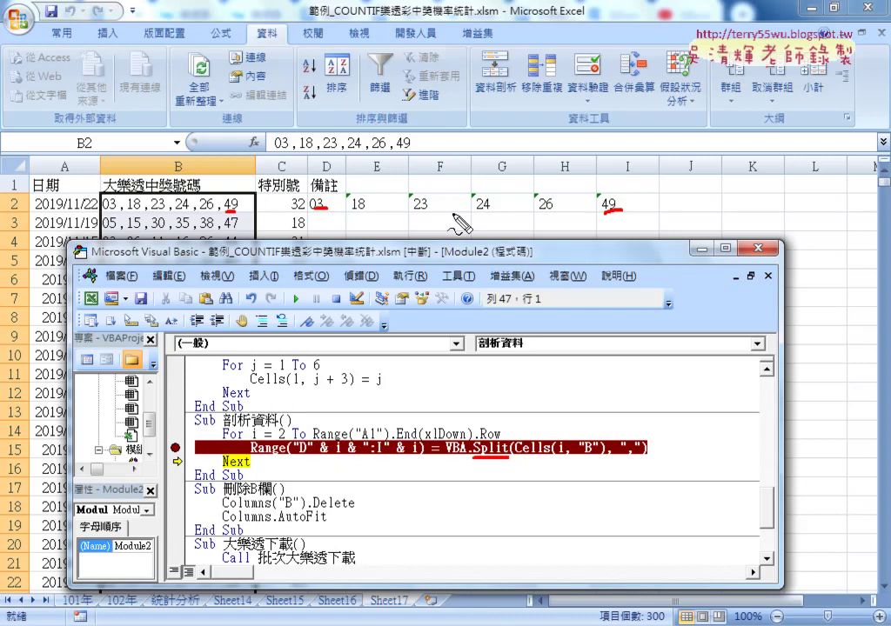
key("Escape")
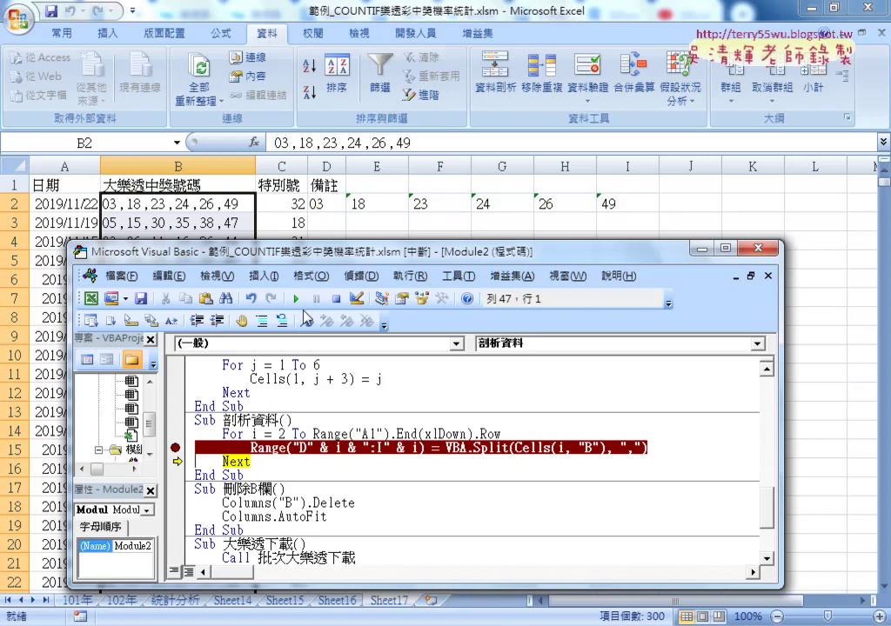
left_click(296, 298)
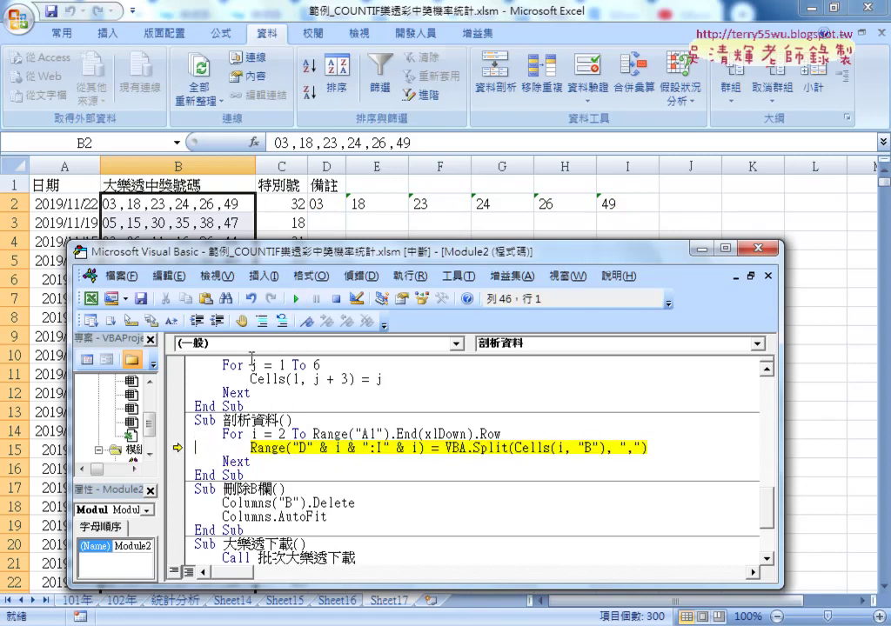
Finish the split macro, then run 增加中獎號碼 to write headers 1–6 into D1:I1.
left_click(295, 298)
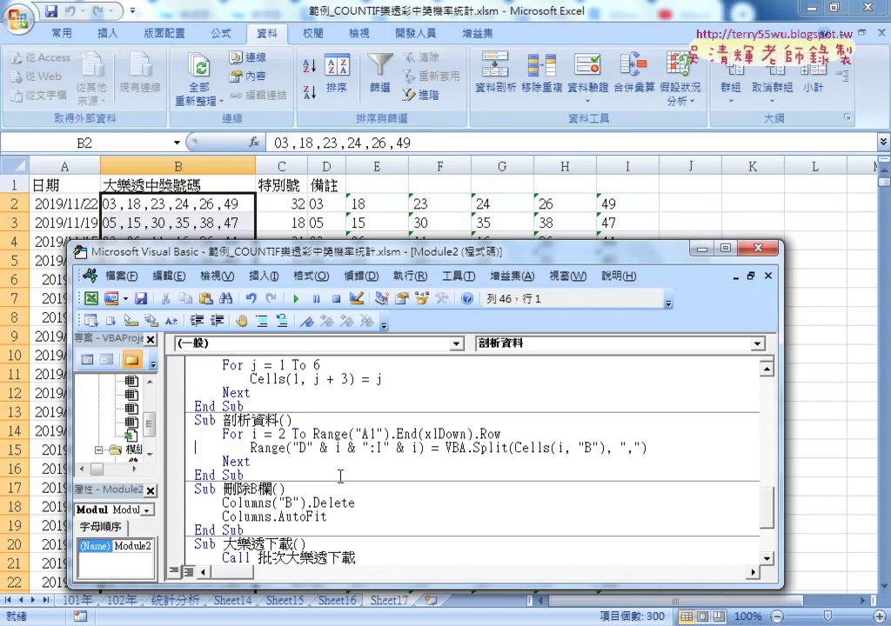
scroll(243, 313, "up", 1)
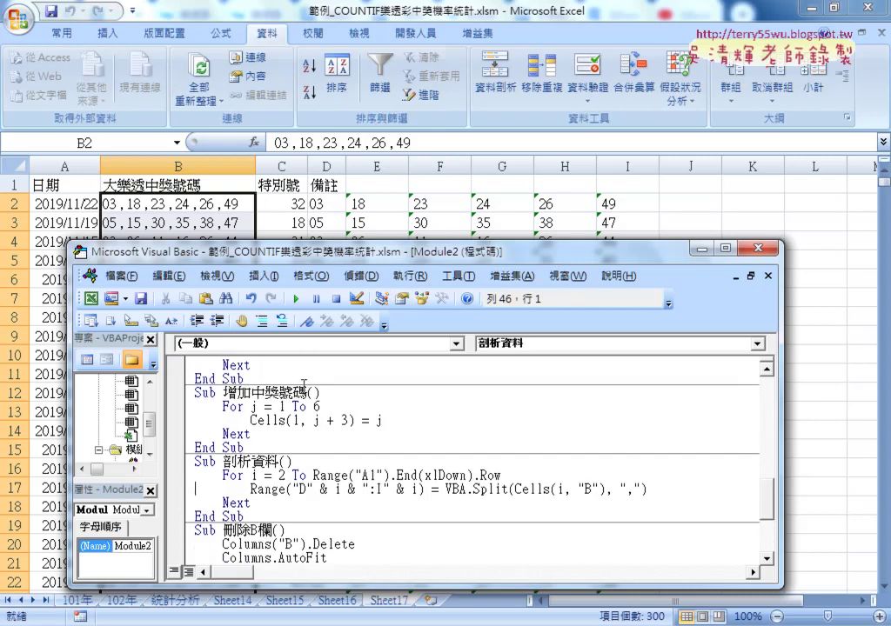
left_click(293, 392)
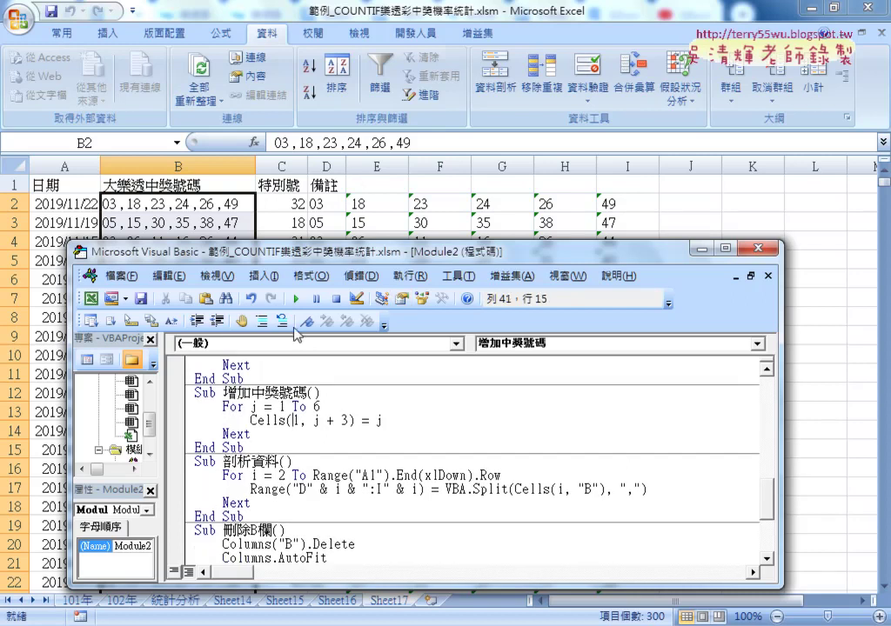
left_click(300, 299)
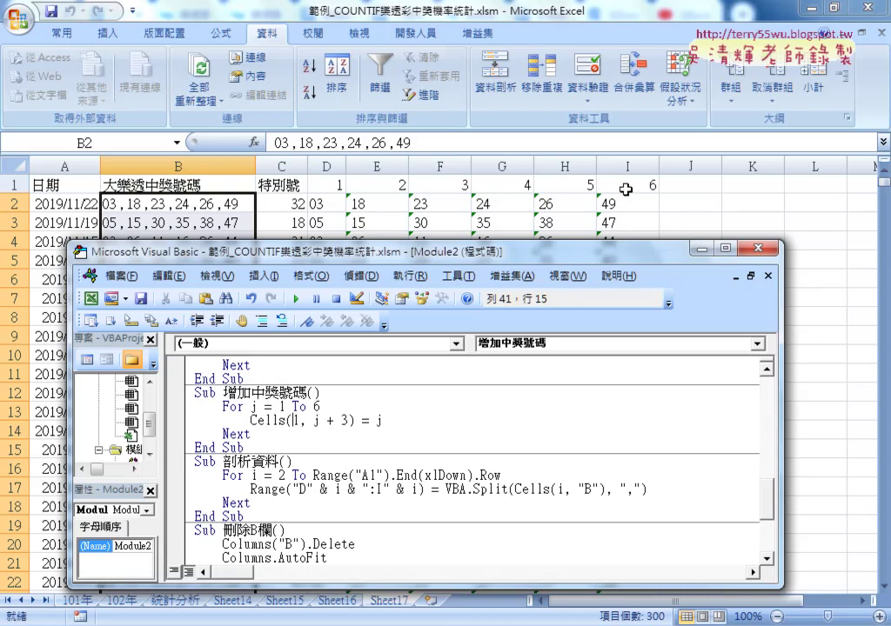
Explain the For j = 1 To 6 header loop, then move the editor aside to show rows 20–22.
double_click(253, 407)
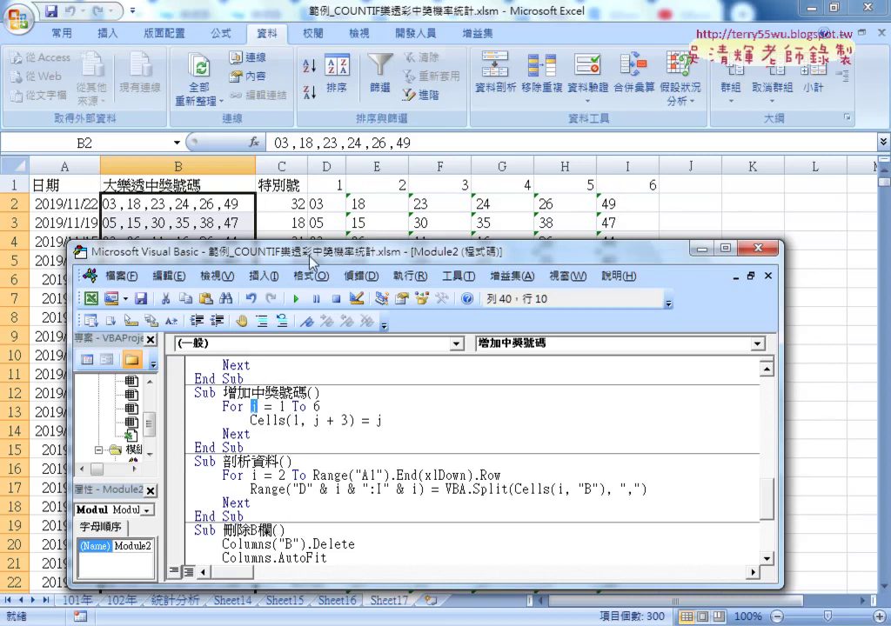
left_click_drag(279, 406, 312, 406)
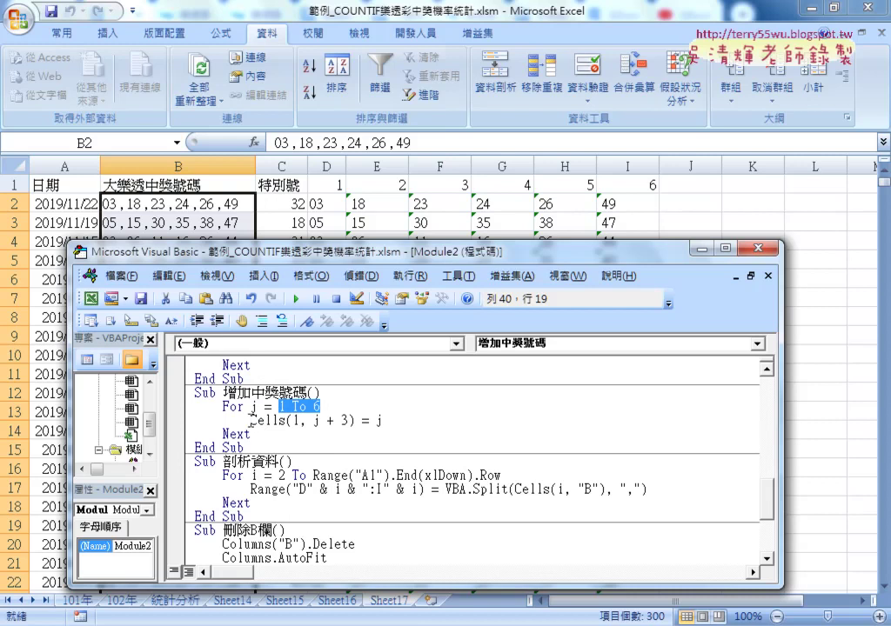
left_click_drag(250, 420, 349, 421)
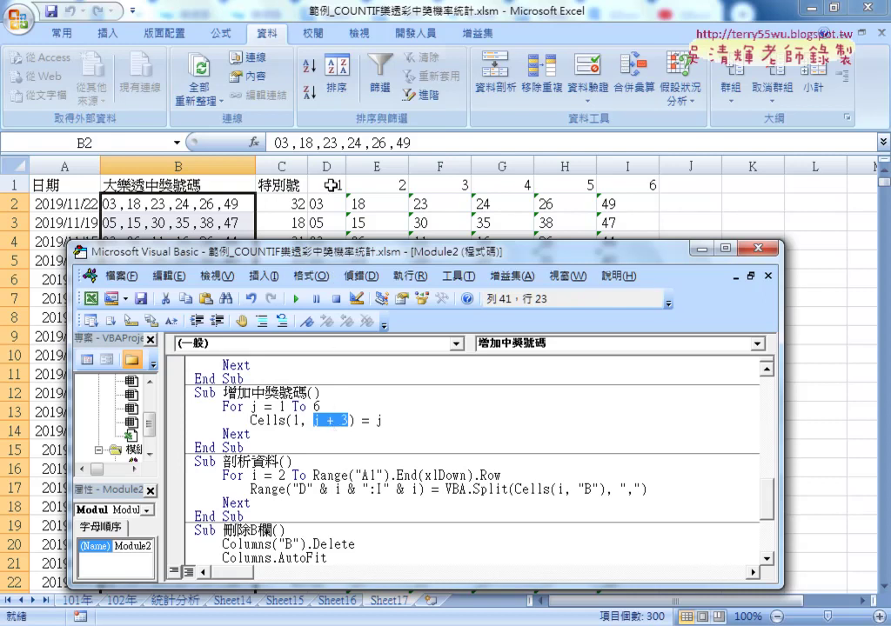
double_click(379, 422)
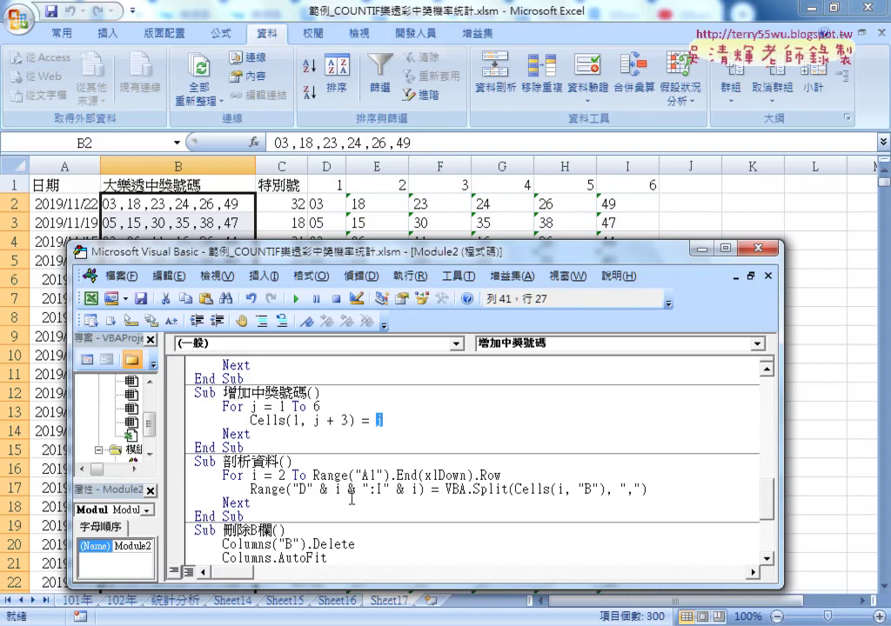
key("Down")
key("Down")
key("Down")
left_click_drag(392, 251, 613, 196)
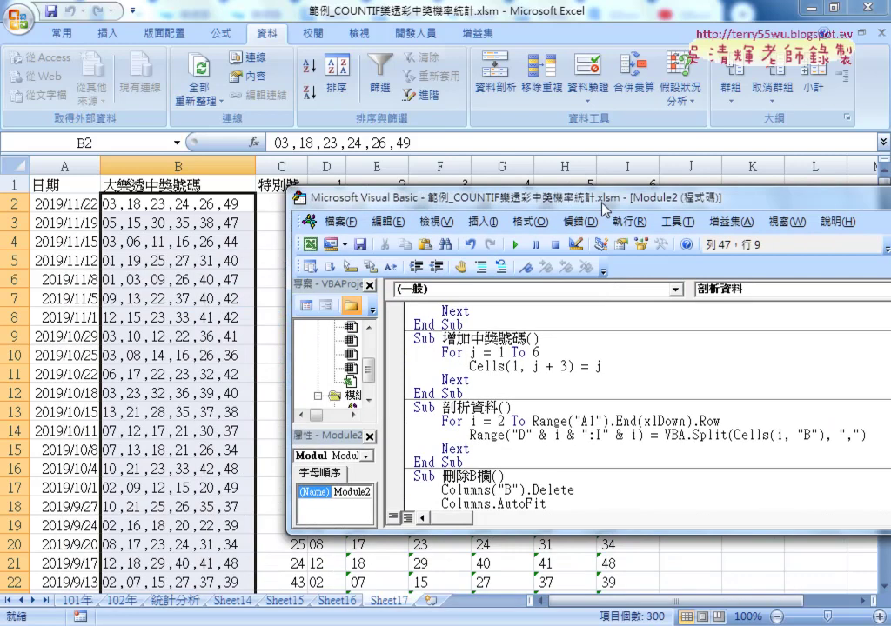
Highlight Columns("B") in 刪除B欄 and run it, deleting the combined-numbers column.
scroll(202, 199, "down", 2)
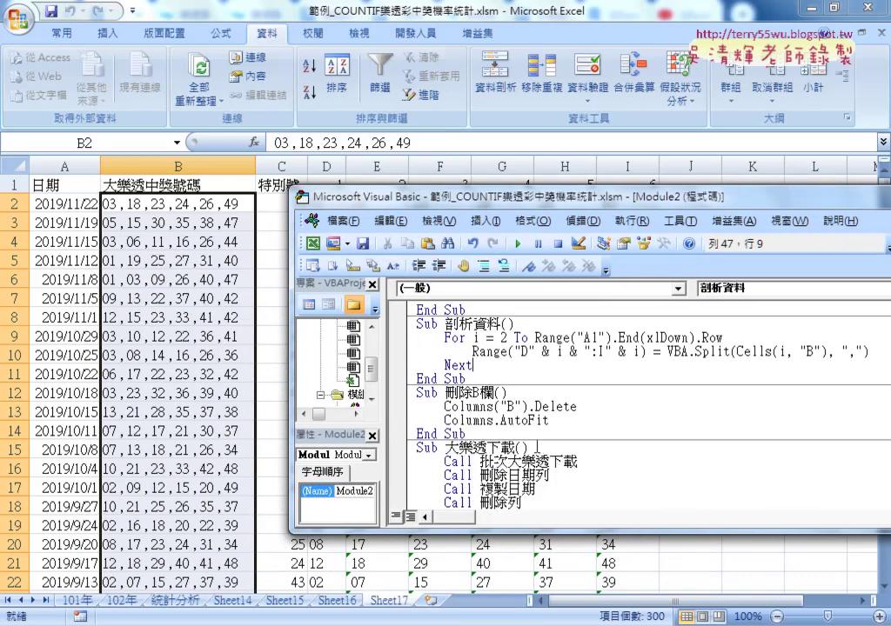
left_click(556, 423)
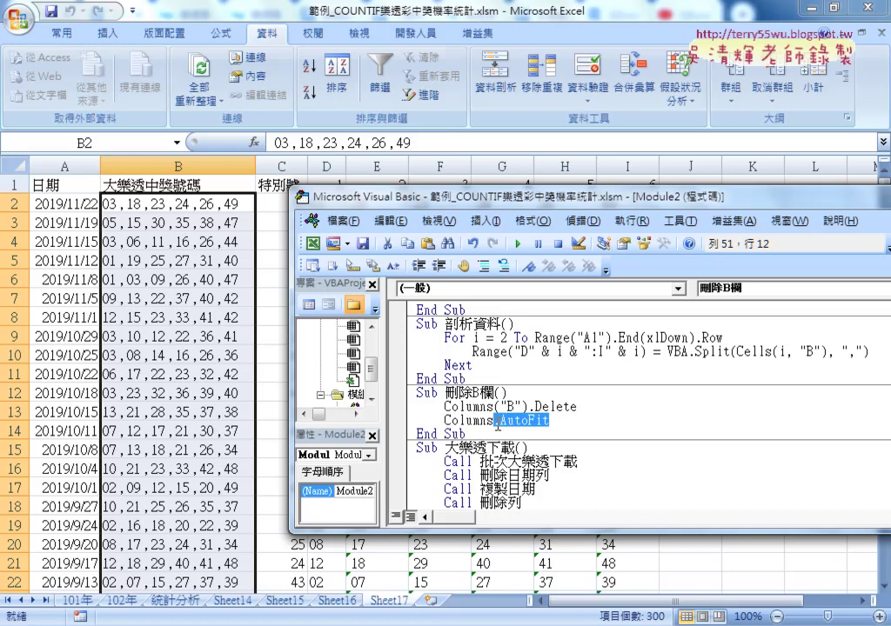
left_click_drag(444, 406, 500, 406)
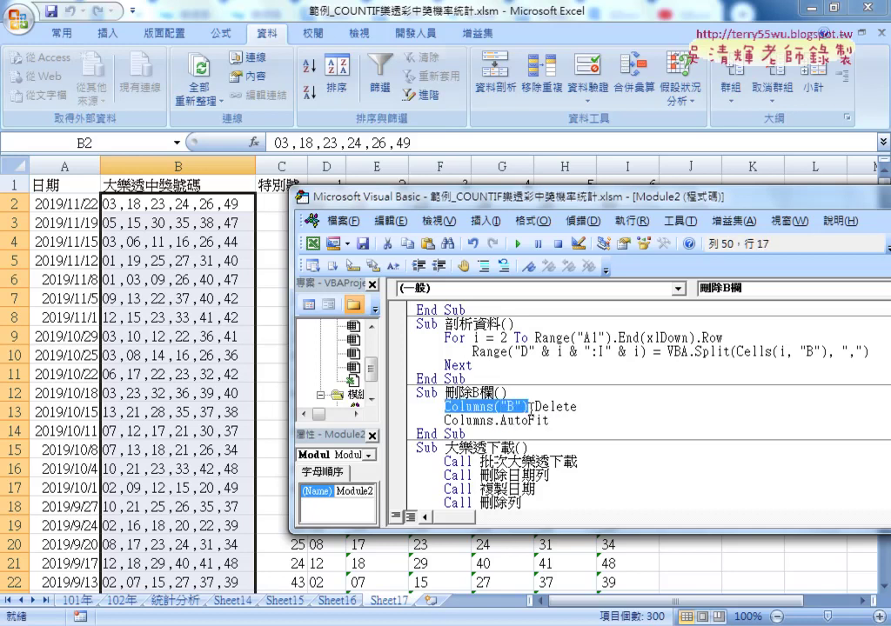
key("shift+Right")
key("shift+Right")
key("shift+Right")
left_click(519, 245)
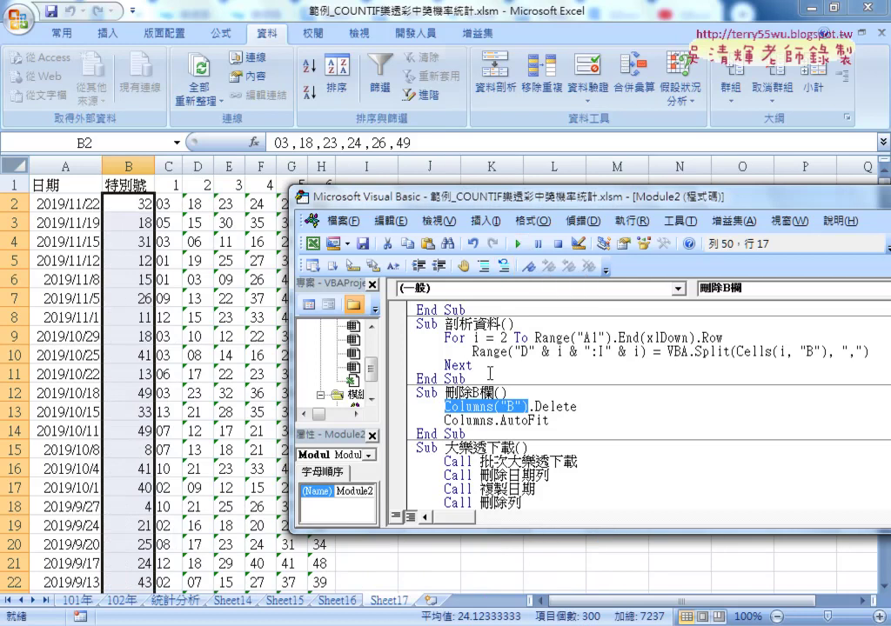
left_click_drag(500, 206, 301, 201)
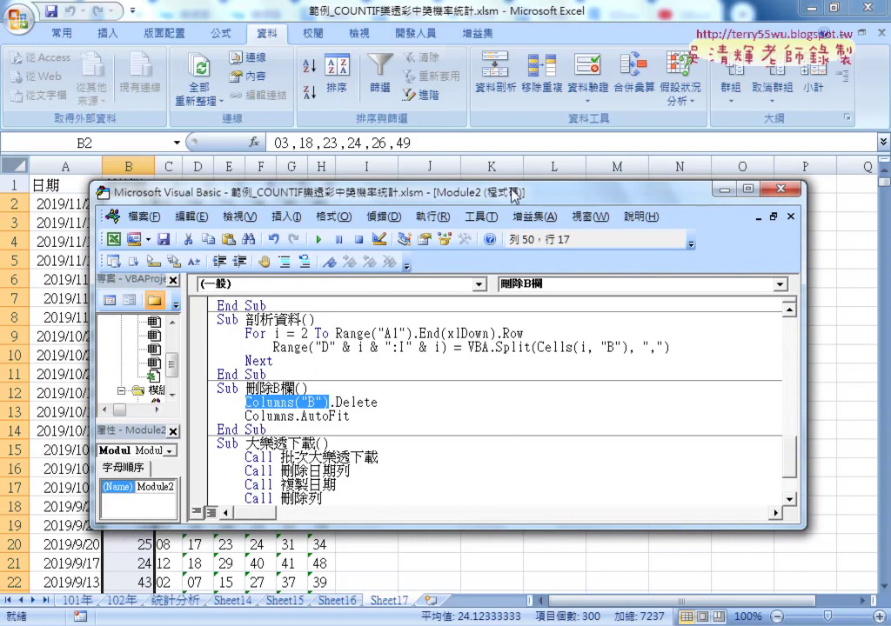
left_click_drag(511, 193, 516, 73)
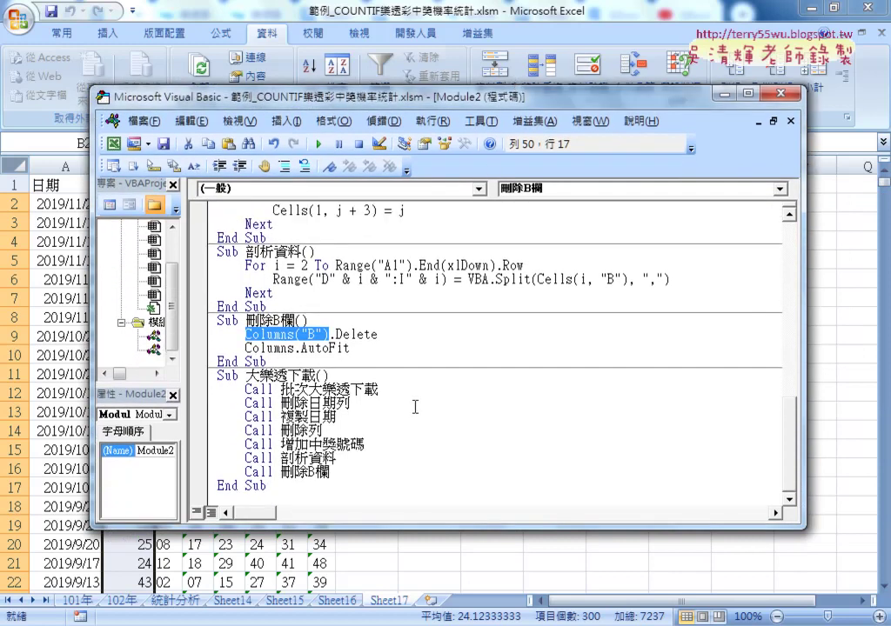
scroll(430, 403, "down", 7)
scroll(430, 403, "up", 3)
scroll(430, 403, "up", 4)
scroll(430, 392, "down", 4)
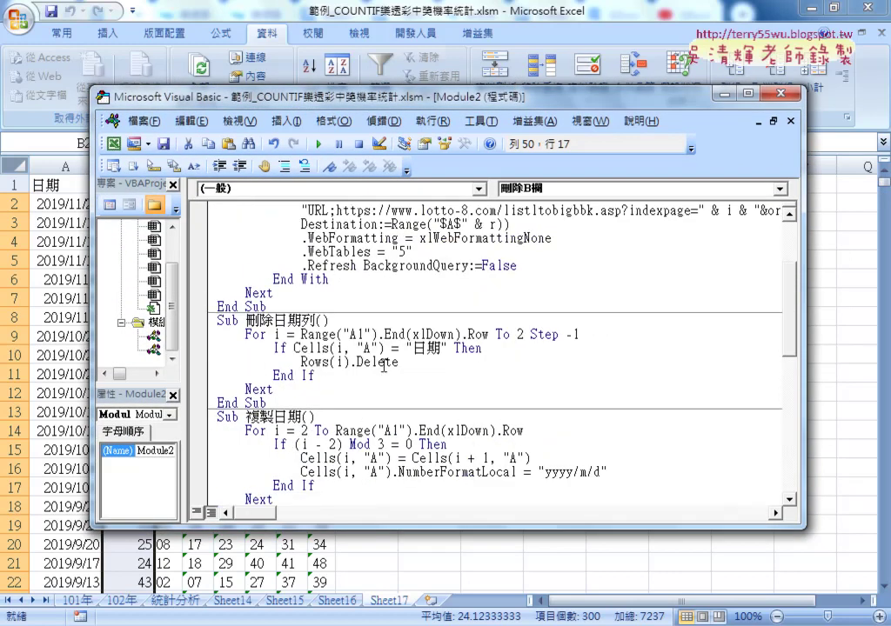
scroll(348, 448, "down", 1)
left_click(348, 444)
scroll(374, 374, "down", 2)
scroll(382, 348, "down", 2)
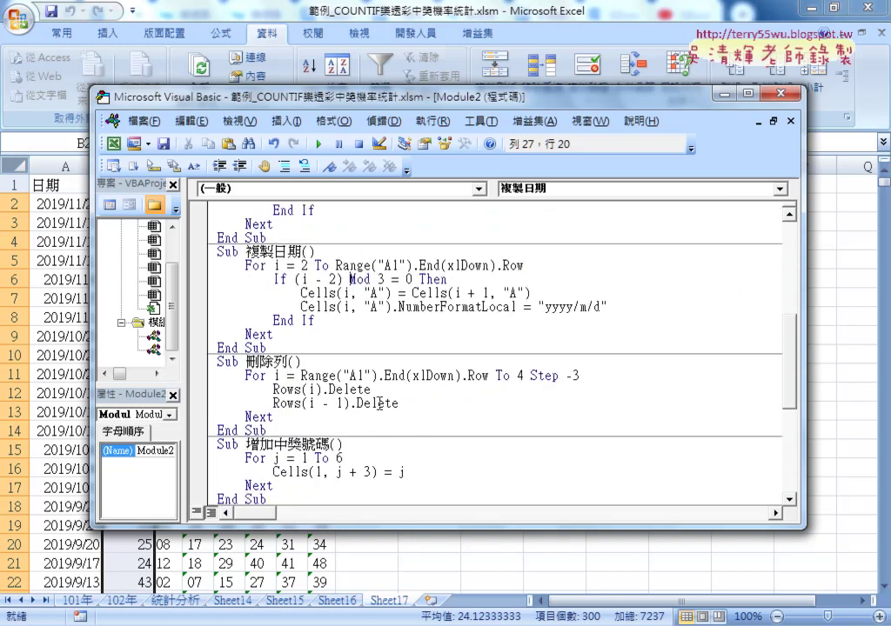
scroll(382, 348, "up", 2)
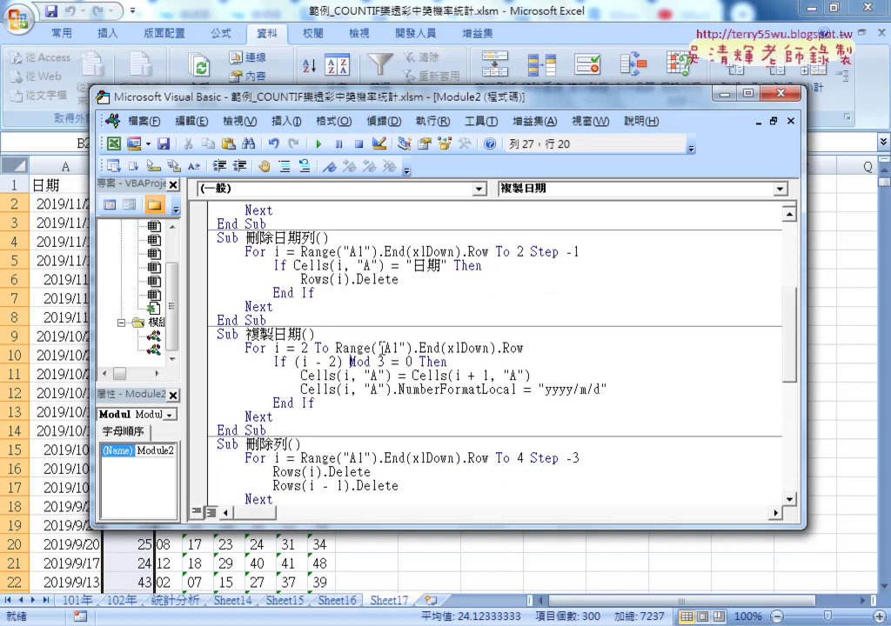
scroll(383, 348, "up", 2)
scroll(386, 408, "down", 2)
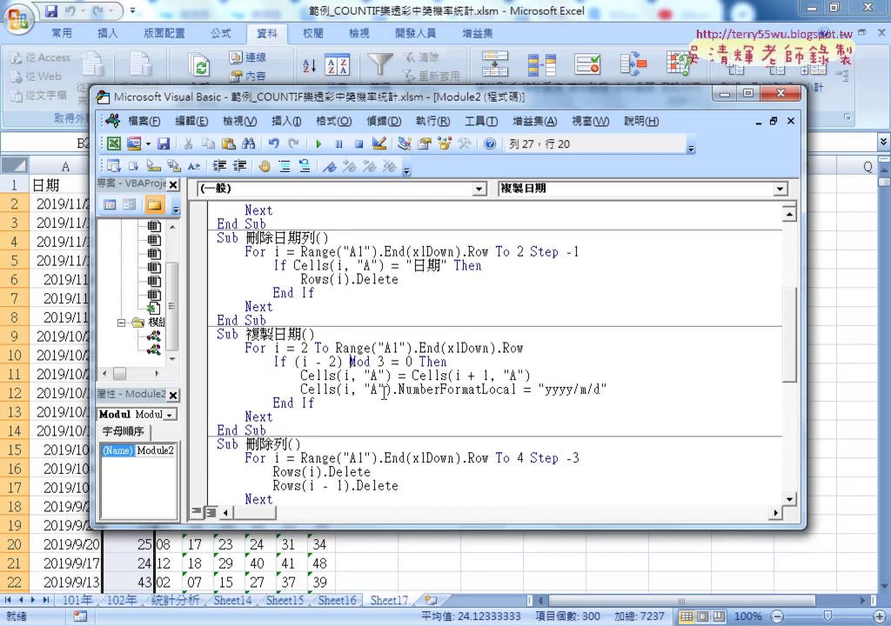
left_click(358, 458)
scroll(358, 457, "down", 4)
left_click(362, 506)
scroll(419, 439, "down", 4)
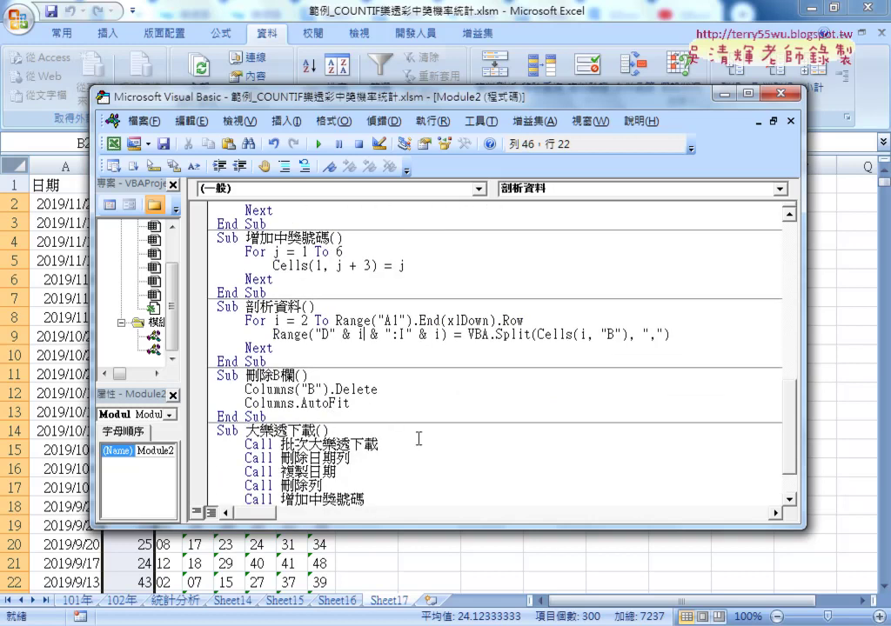
left_click(368, 404)
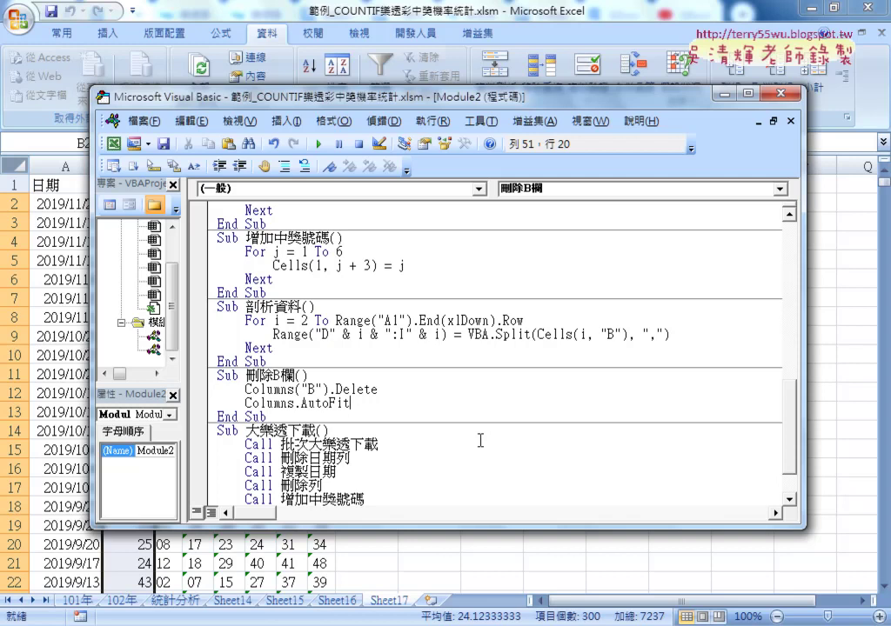
scroll(486, 447, "down", 1)
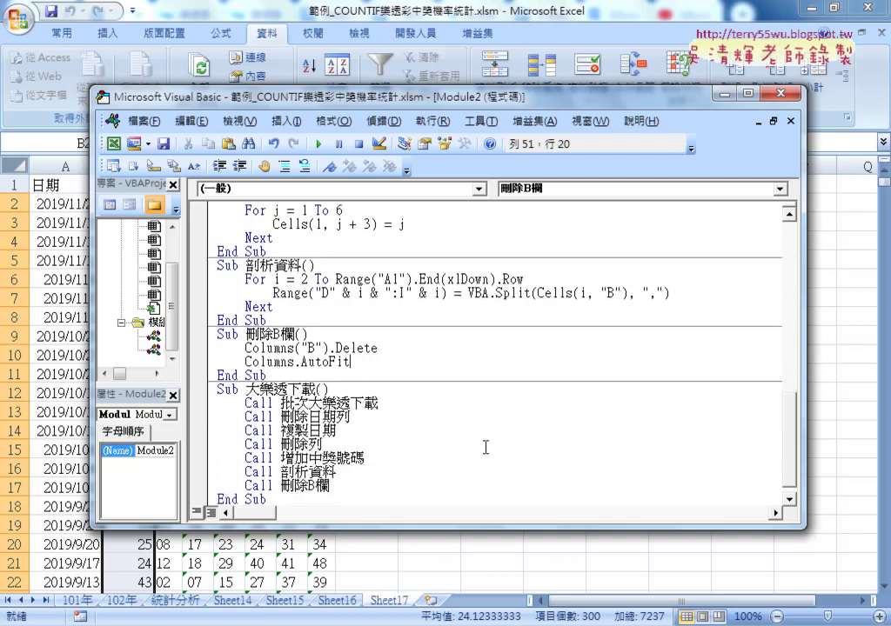
scroll(486, 447, "down", 1)
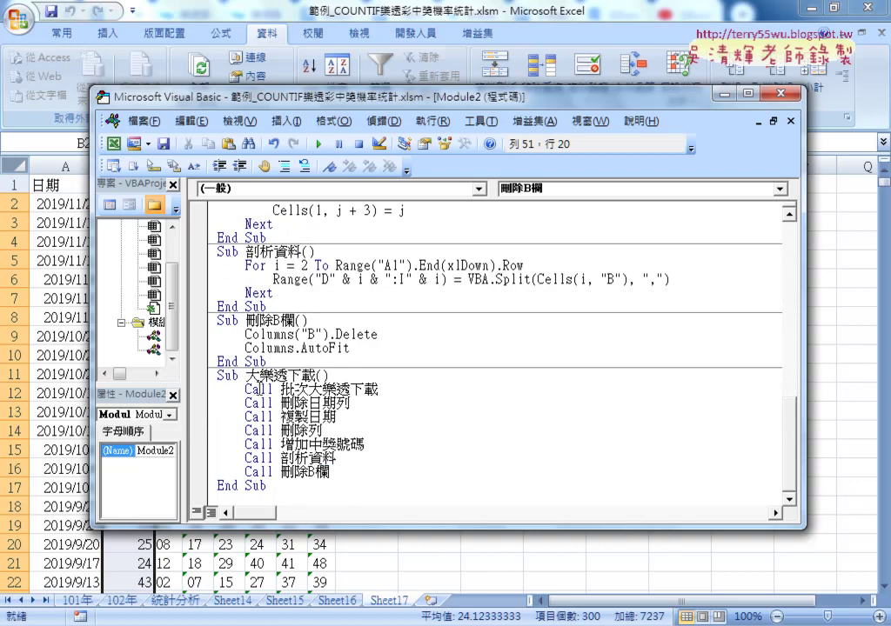
left_click_drag(247, 388, 280, 389)
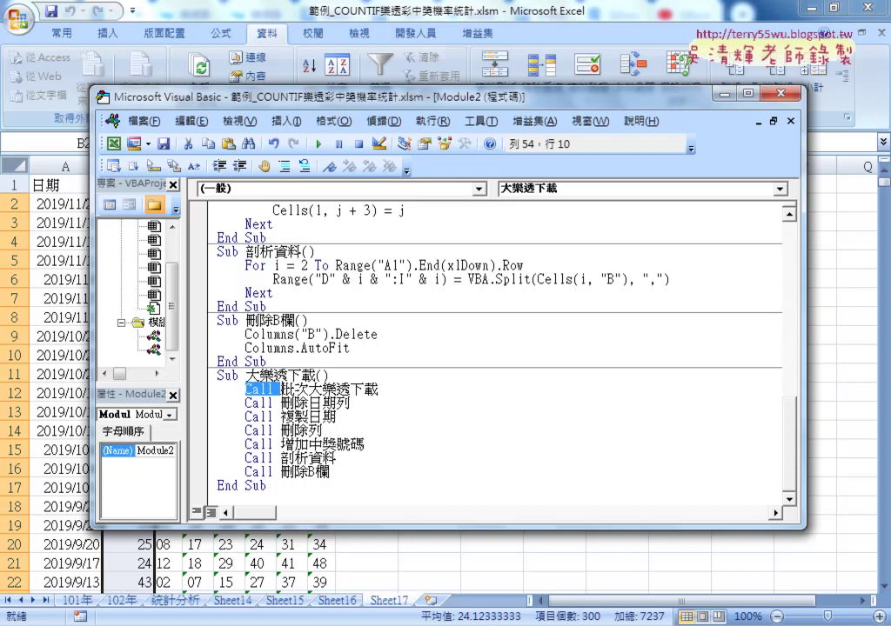
Add blank Sheet18 and open the Visual Basic editor beside it.
left_click(430, 602)
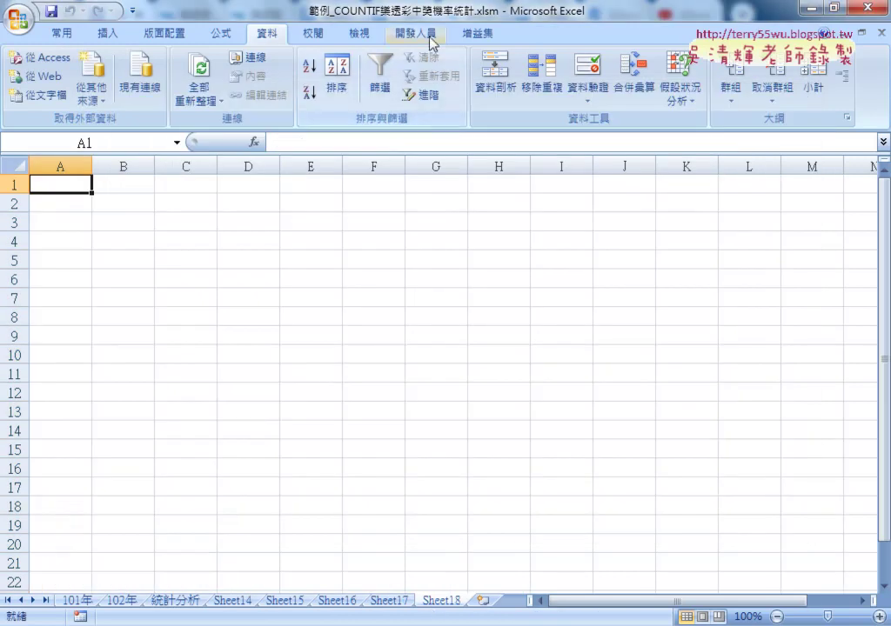
left_click(415, 33)
left_click(35, 74)
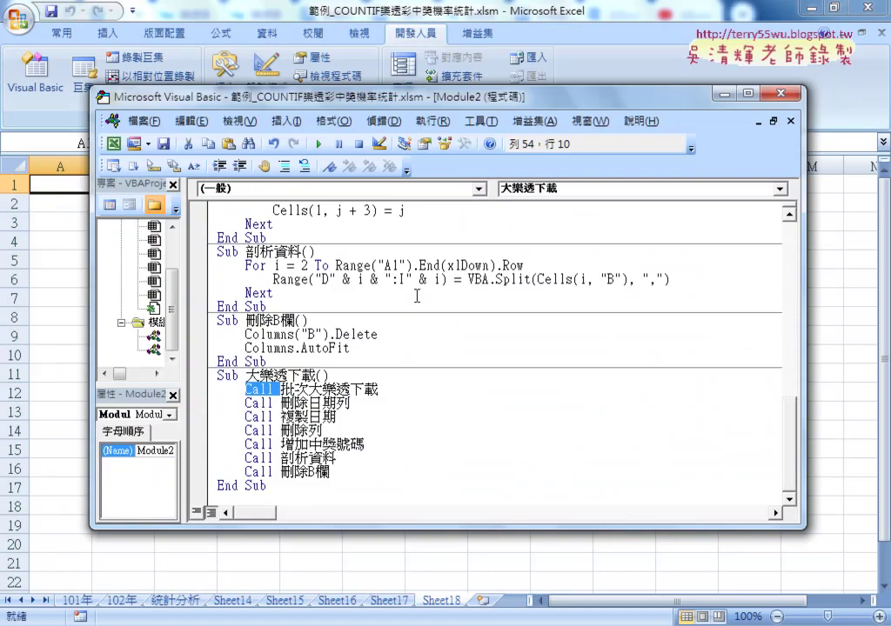
left_click_drag(403, 114, 620, 116)
Run 大樂透下載, hit runtime error 1004, reset the macro, and run it again.
left_click(537, 433)
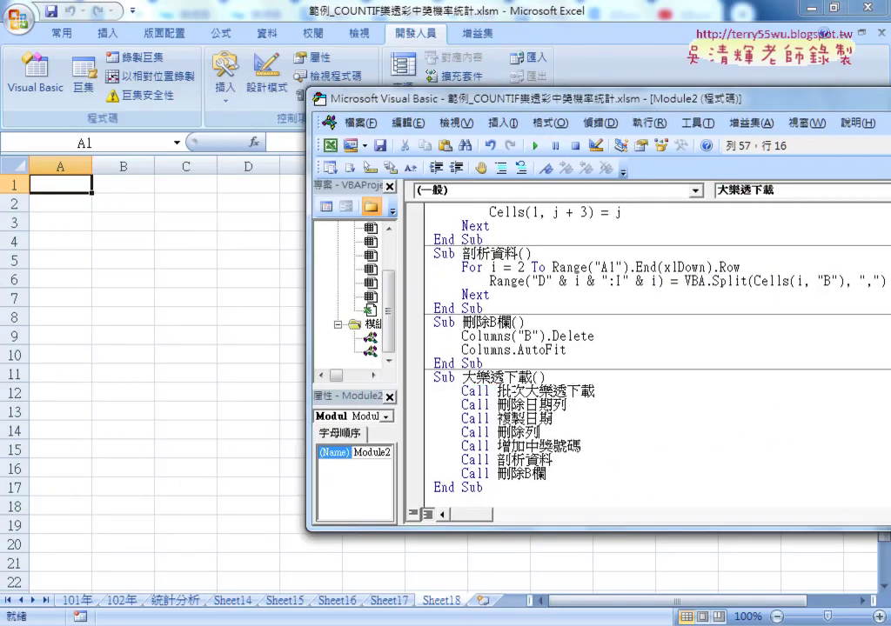
left_click(537, 148)
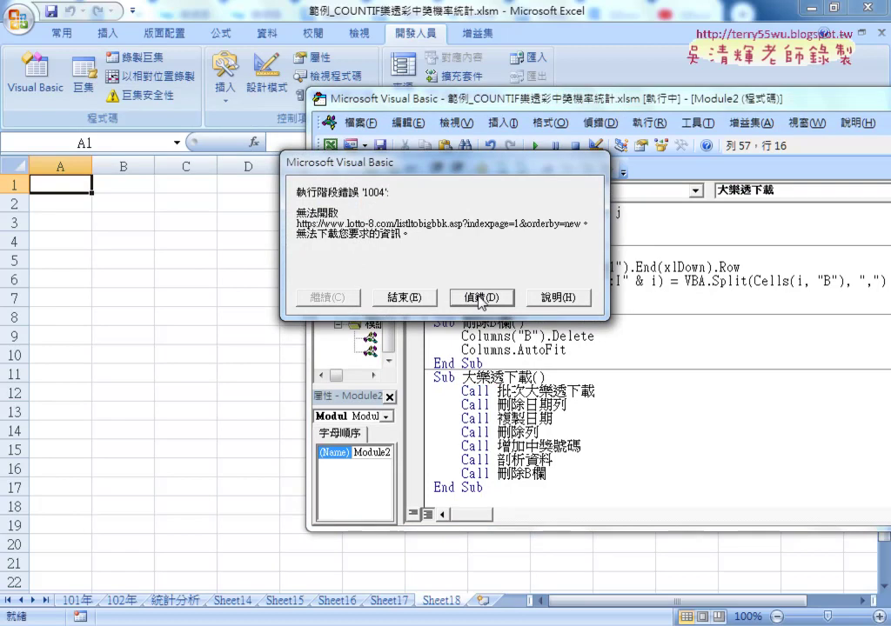
left_click(481, 297)
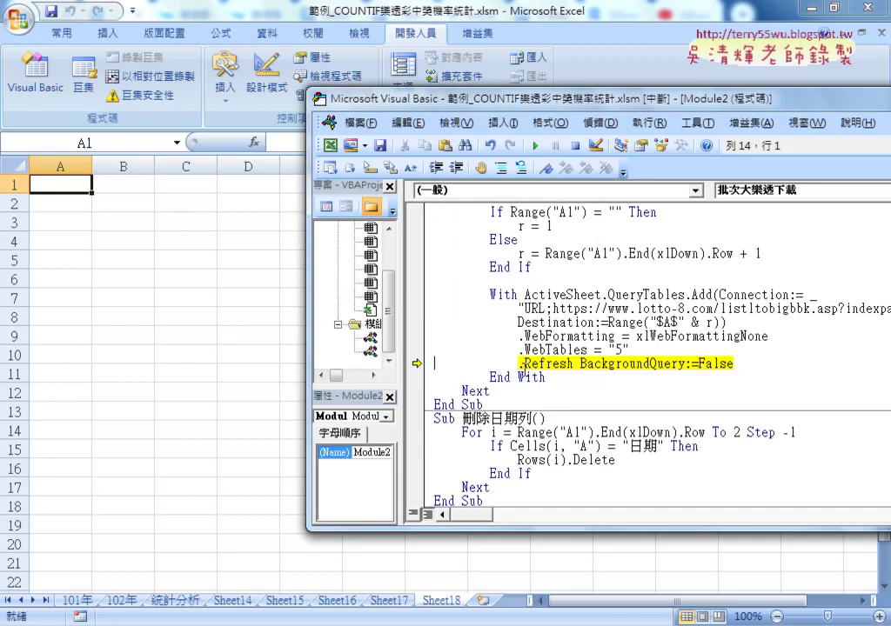
left_click(574, 150)
scroll(609, 348, "down", 4)
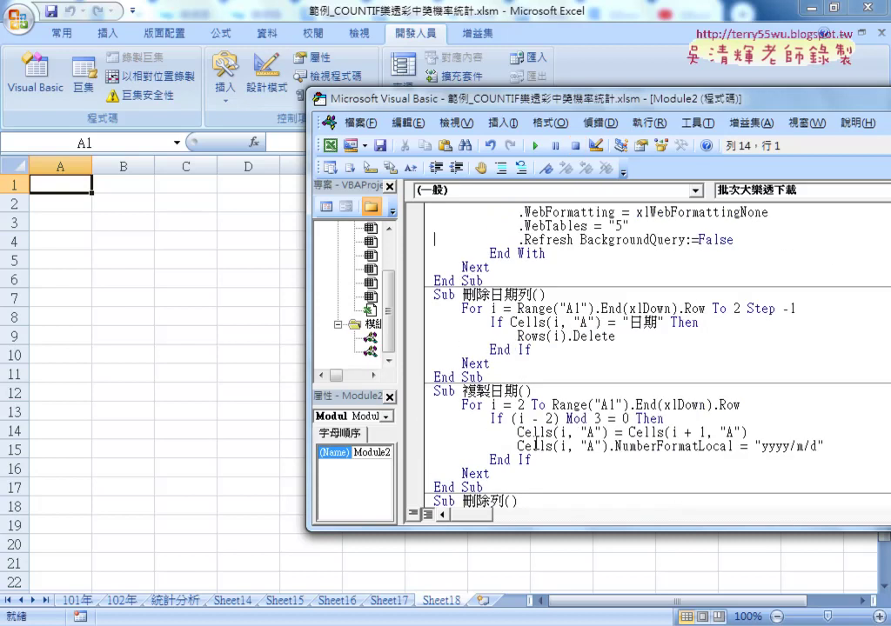
scroll(609, 348, "down", 7)
scroll(609, 348, "down", 3)
left_click(545, 376)
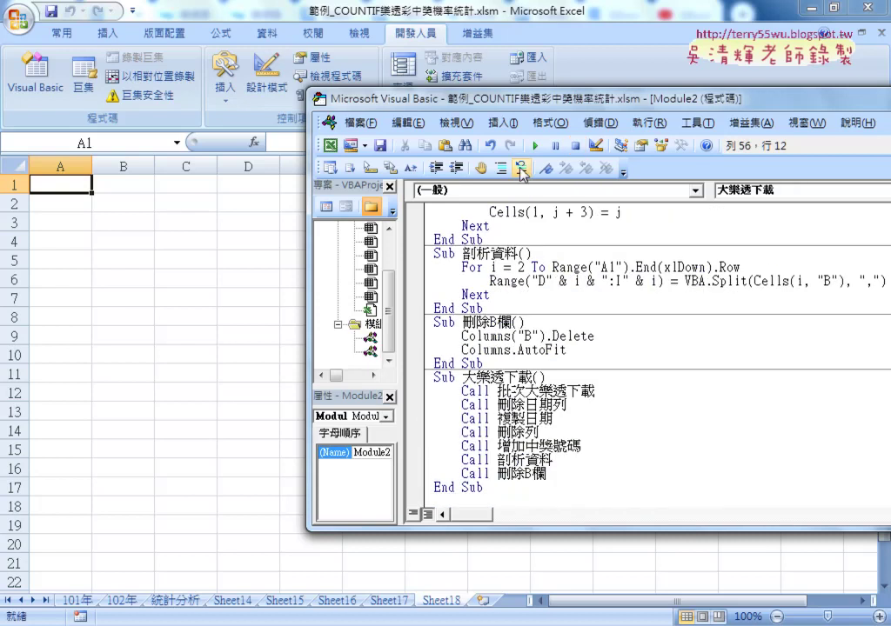
left_click(535, 147)
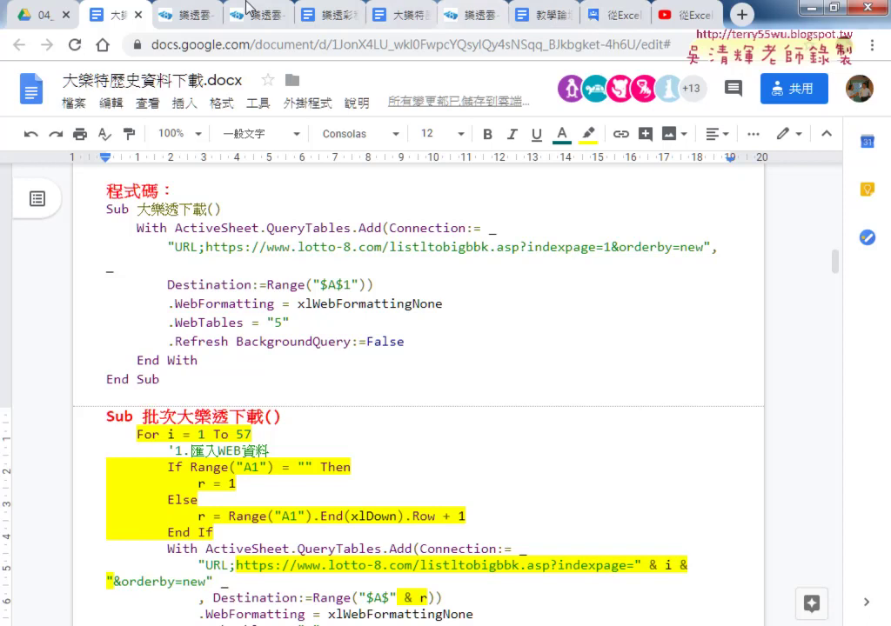
Reload the lotto-8.com page, which returns a 500 error, then reload the Google Docs notes.
left_click(185, 15)
left_click(75, 45)
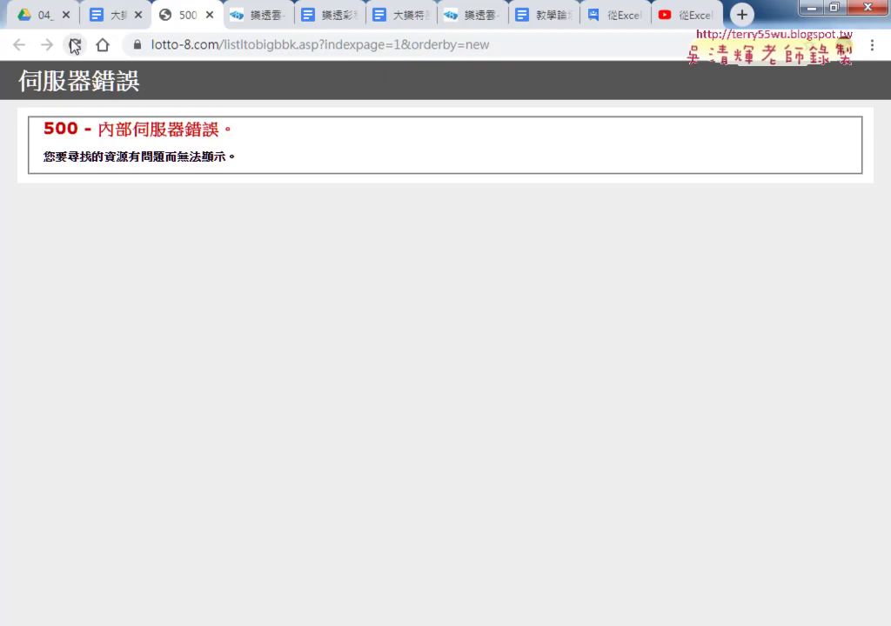
left_click(99, 16)
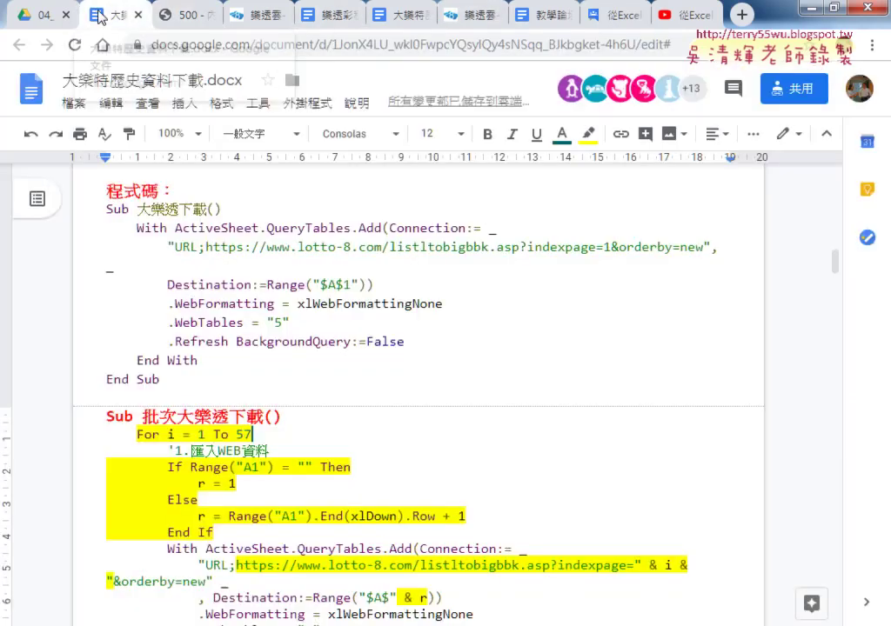
left_click(75, 45)
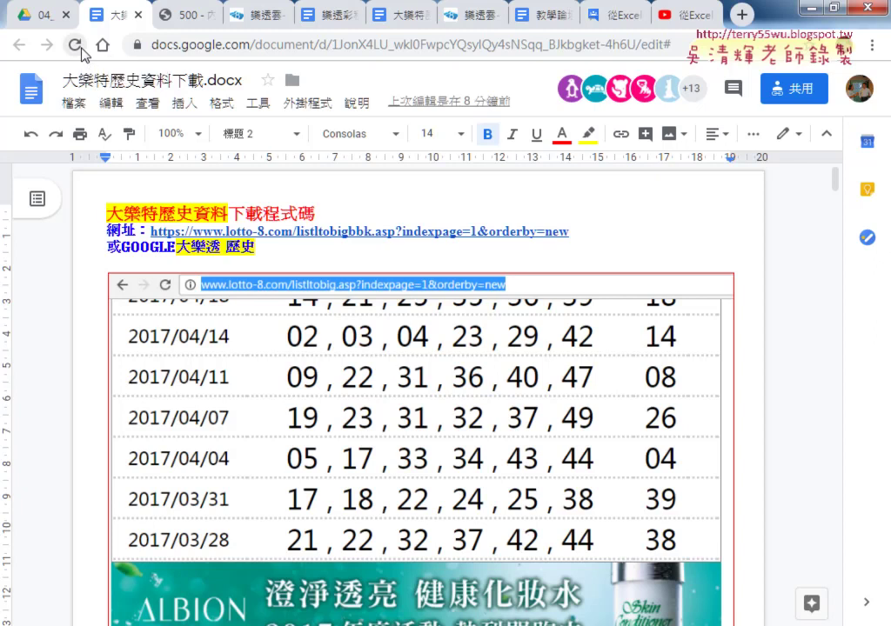
scroll(333, 522, "down", 1)
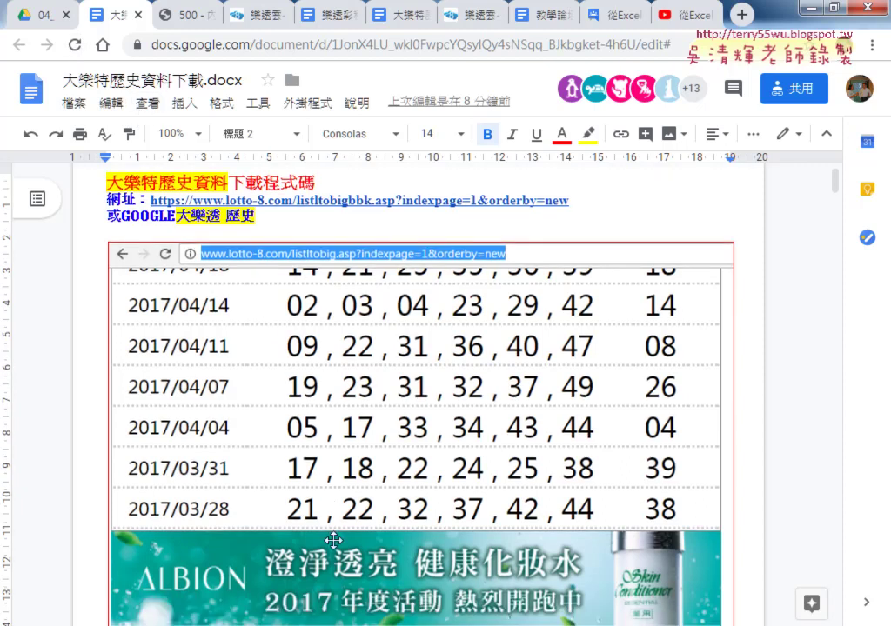
scroll(333, 540, "down", 3)
End the failed macro run and select the seven Call lines in 大樂透下載.
left_click(412, 561)
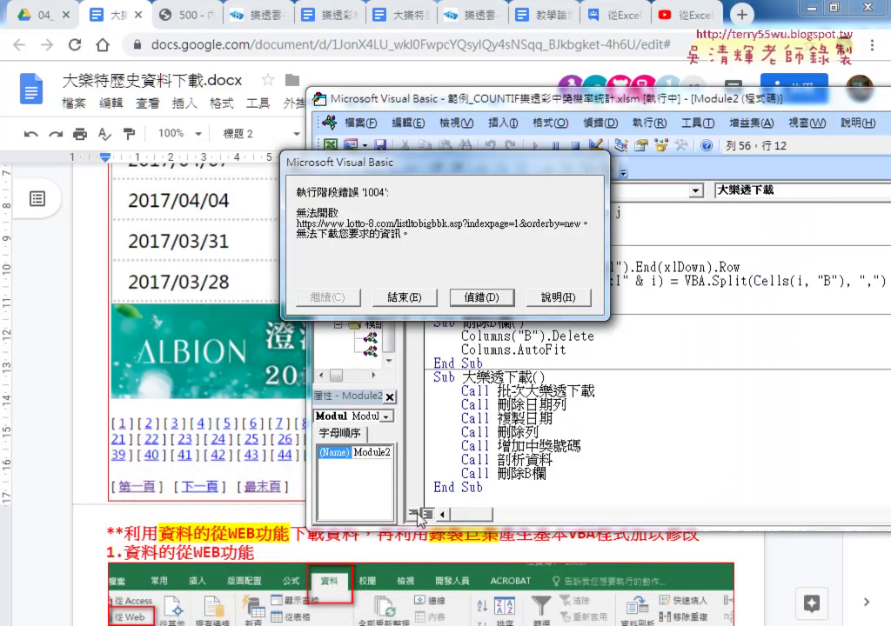
left_click(404, 298)
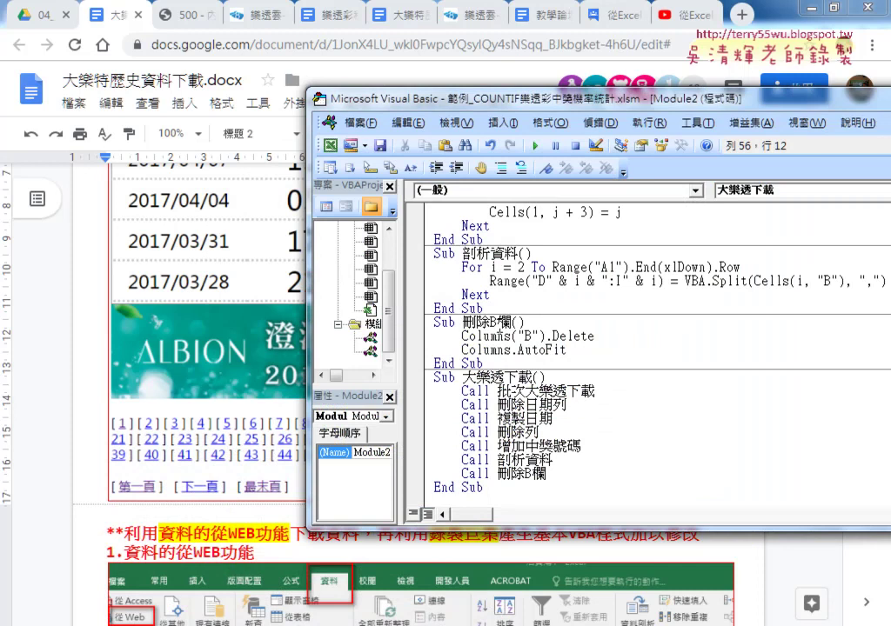
left_click(481, 336)
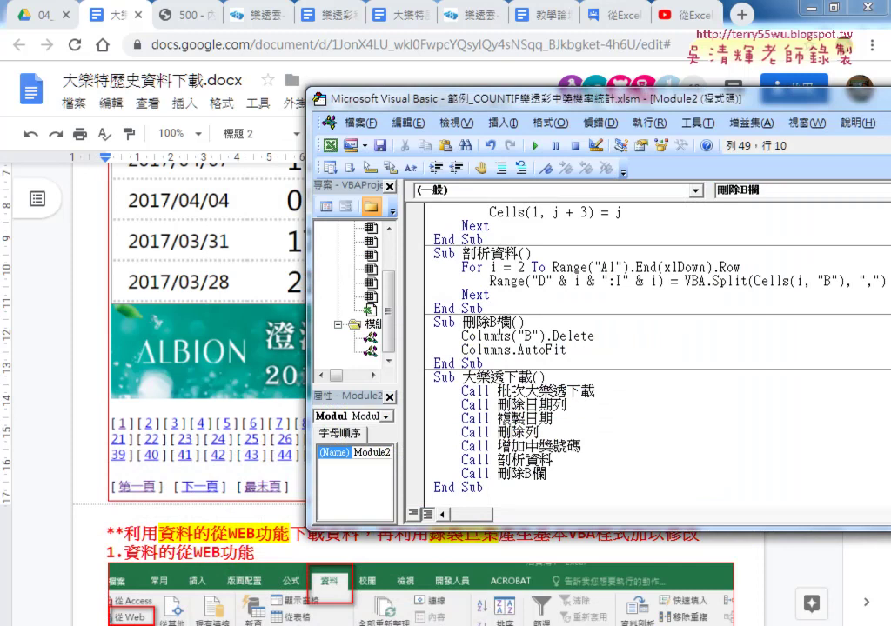
key("alt+F11")
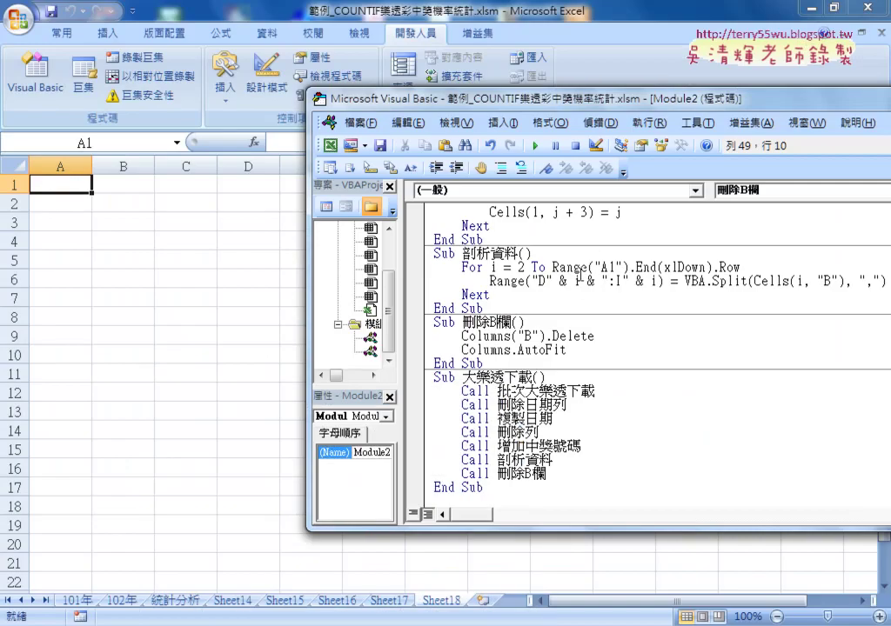
left_click_drag(565, 473, 421, 397)
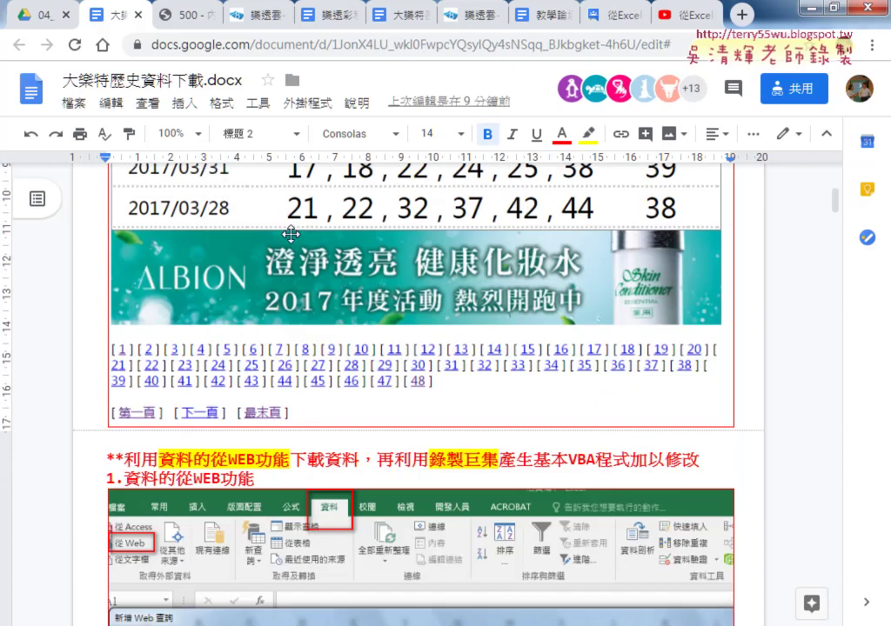
scroll(370, 275, "down", 10)
mouse_move(836, 235)
left_mouse_down()
mouse_move(837, 339)
mouse_move(835, 280)
left_mouse_up()
left_click(652, 308)
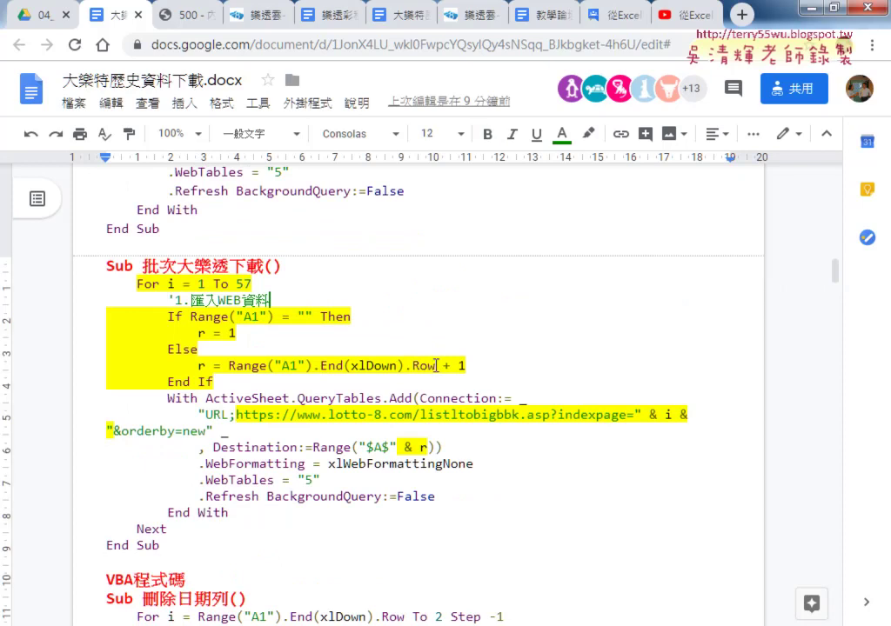
scroll(449, 386, "down", 4)
scroll(354, 408, "down", 3)
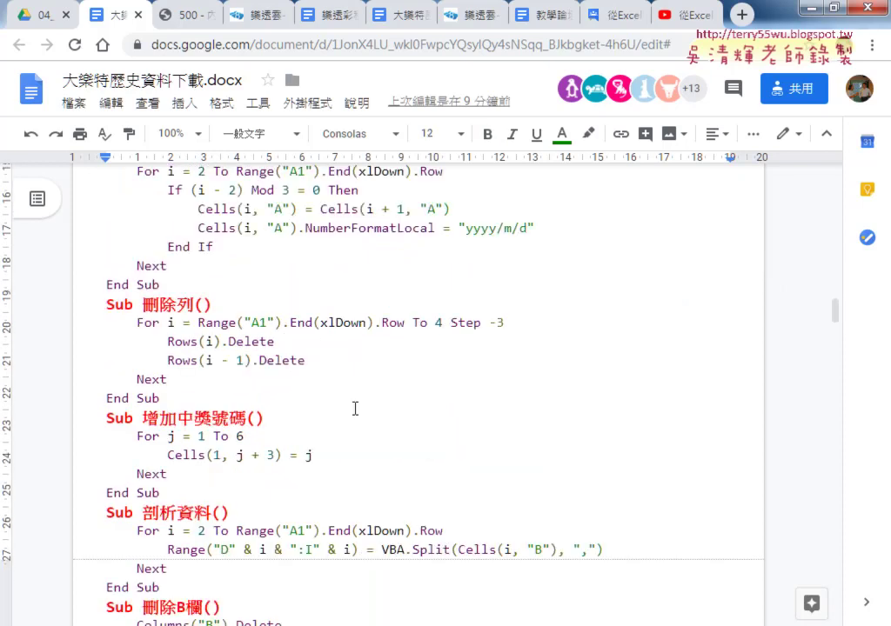
scroll(358, 407, "down", 3)
scroll(357, 407, "down", 2)
left_click_drag(167, 379, 87, 237)
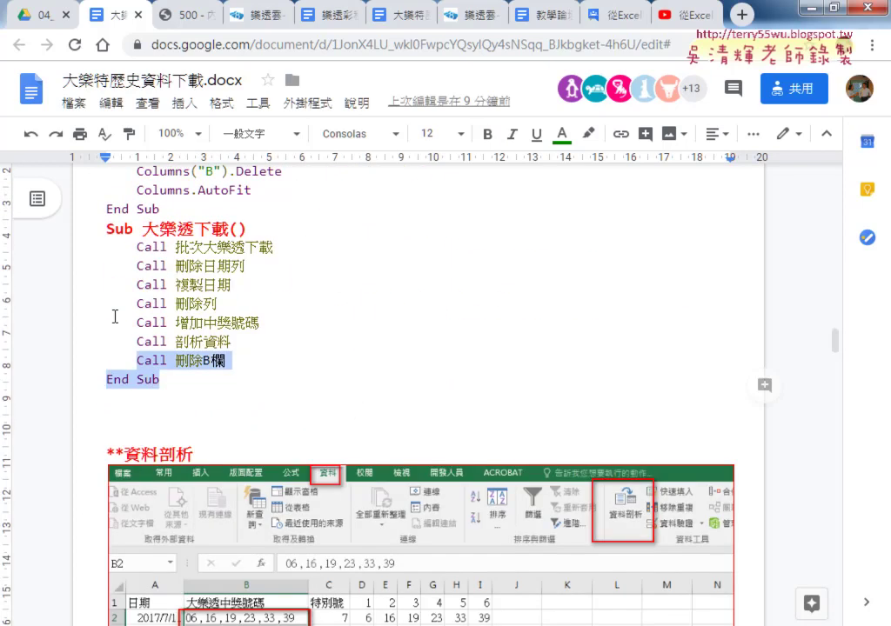